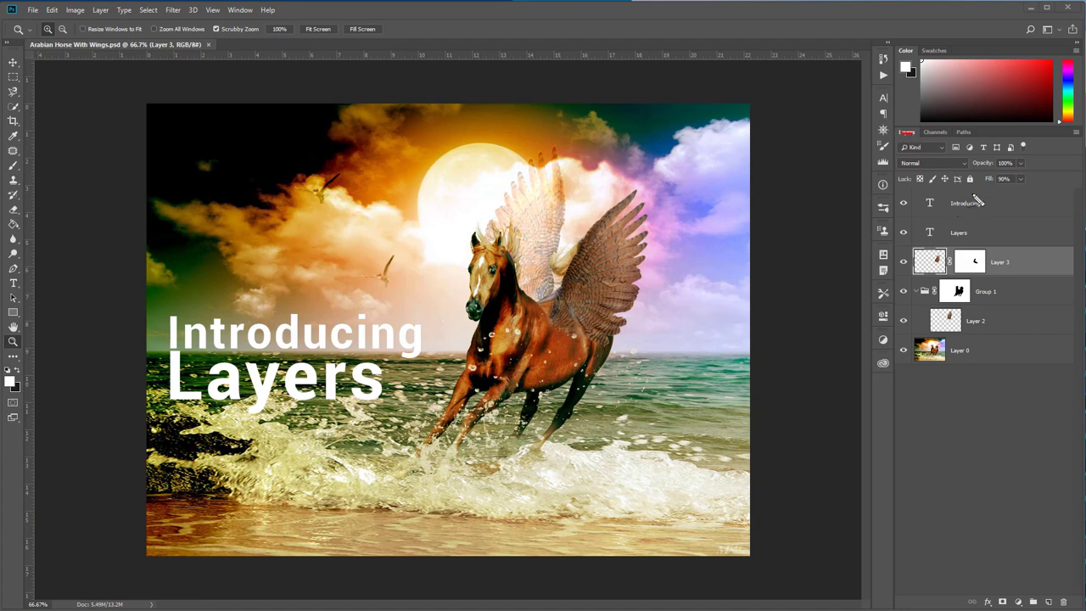
- Hide the 'Introducing' and 'Layers' text layers to show only the winged horse beach scene
drag(961, 197, 962, 407)
drag(517, 242, 571, 215)
key(Escape)
click(904, 204)
click(904, 232)
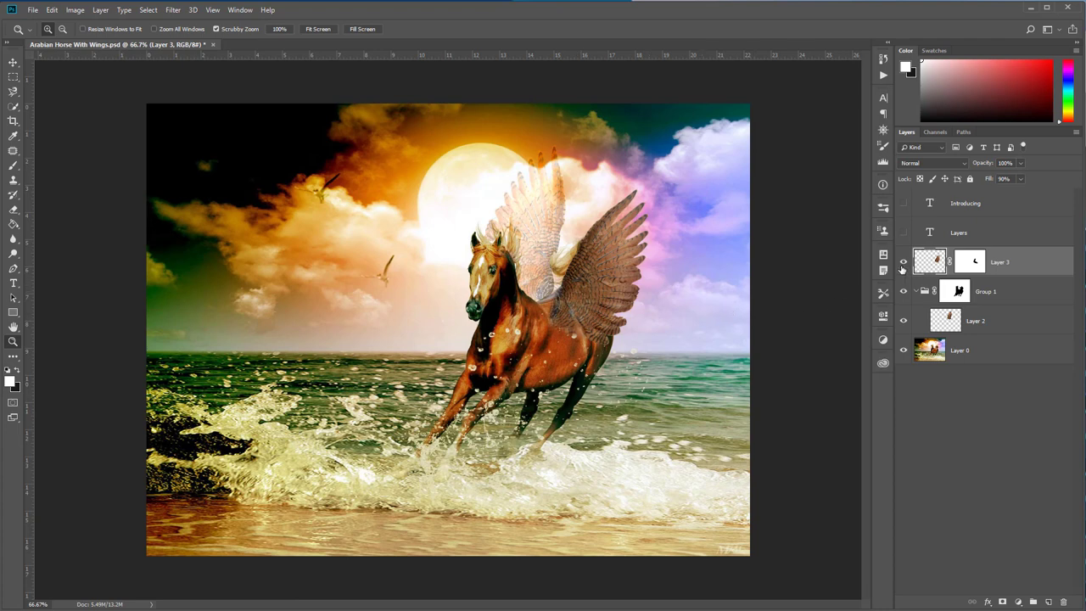
- Hide the Layer 3 and Group 1 wings, then show them and both title texts again
click(903, 262)
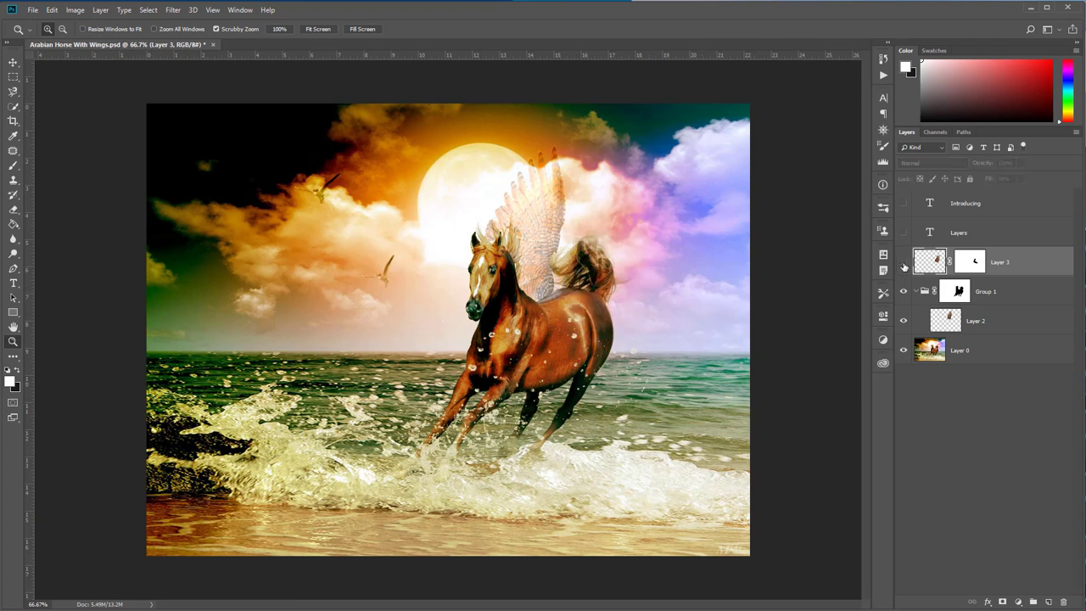
click(903, 291)
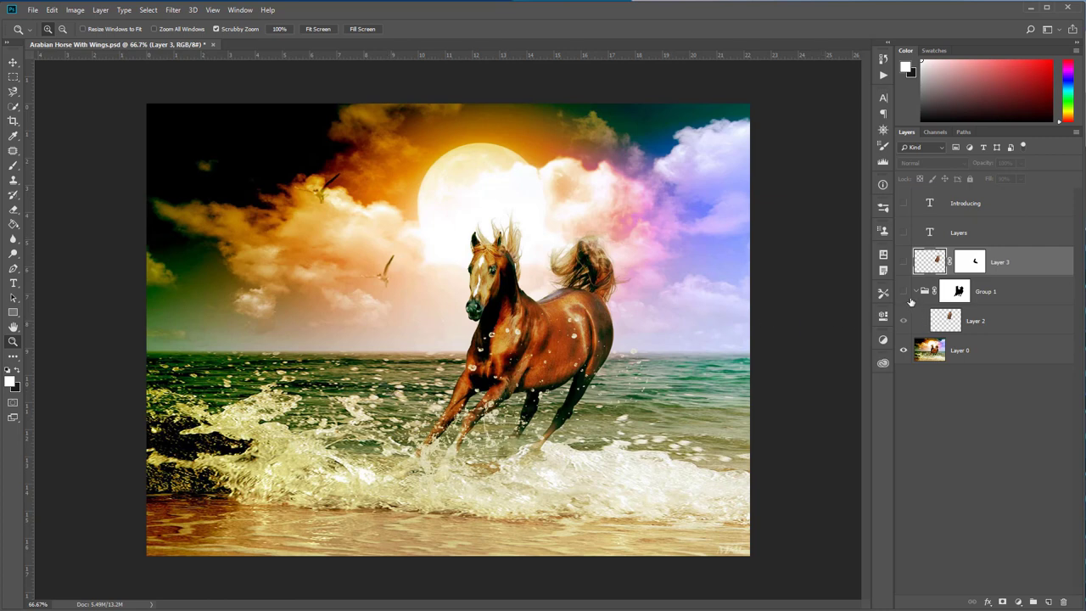
click(903, 291)
click(903, 261)
click(903, 232)
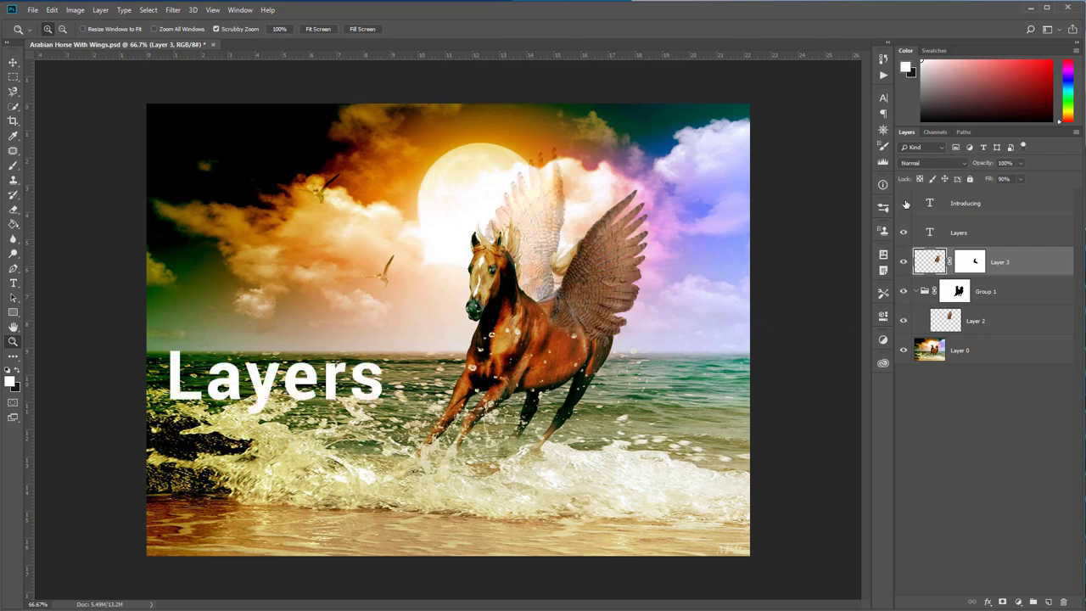
click(902, 203)
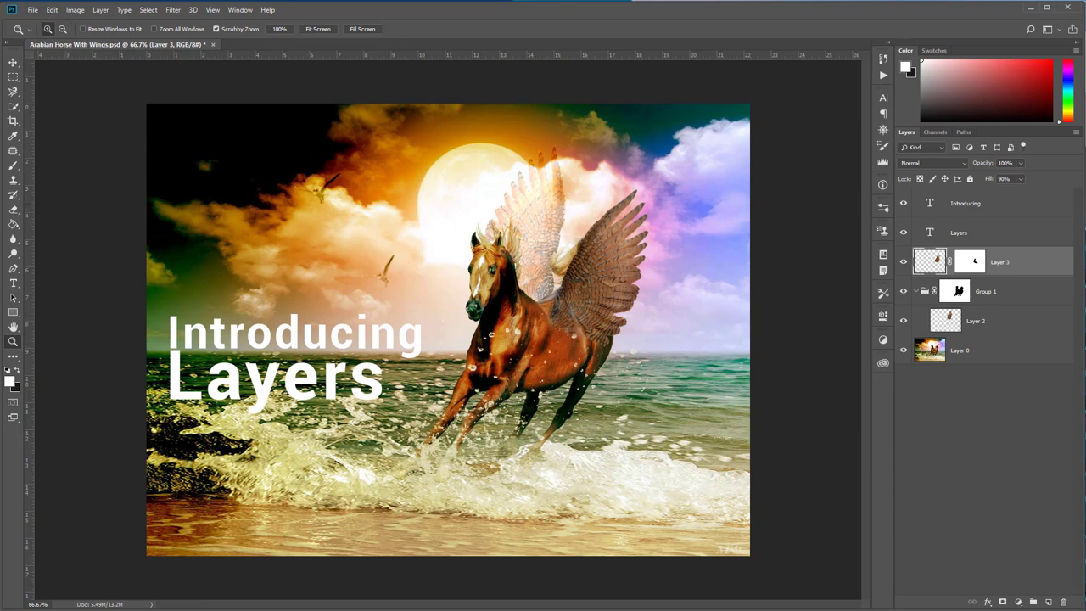
- Open Arabian Horse and Wings together as separate documents
click(32, 10)
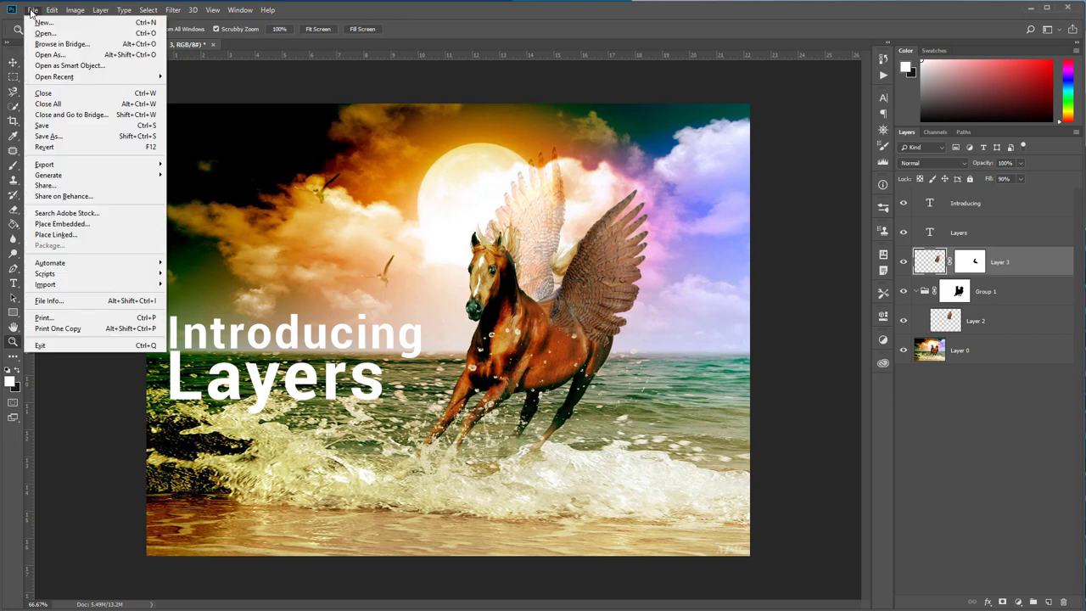
click(44, 34)
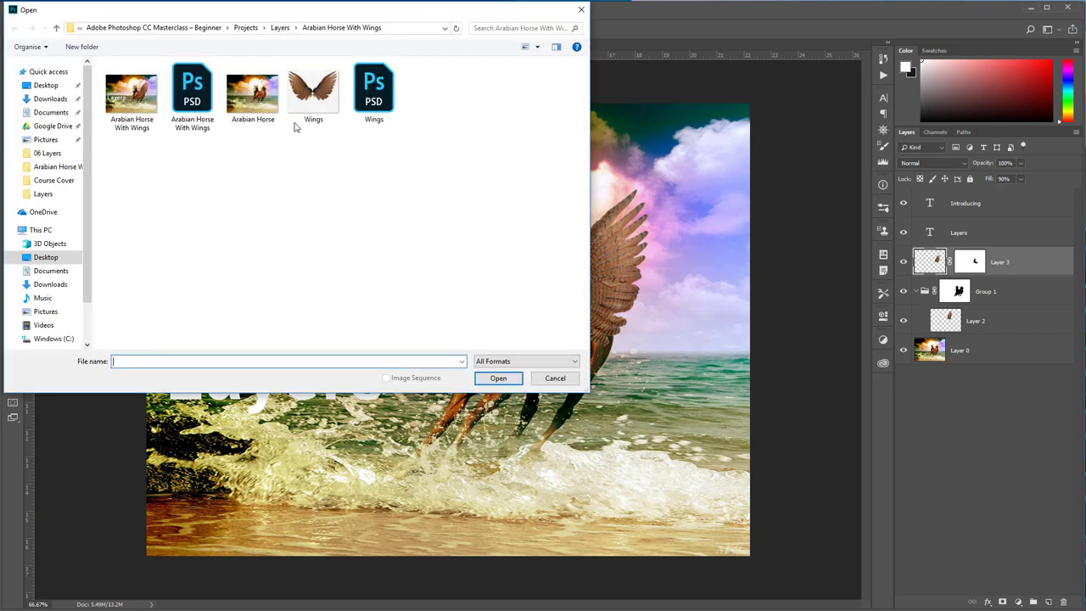
click(252, 106)
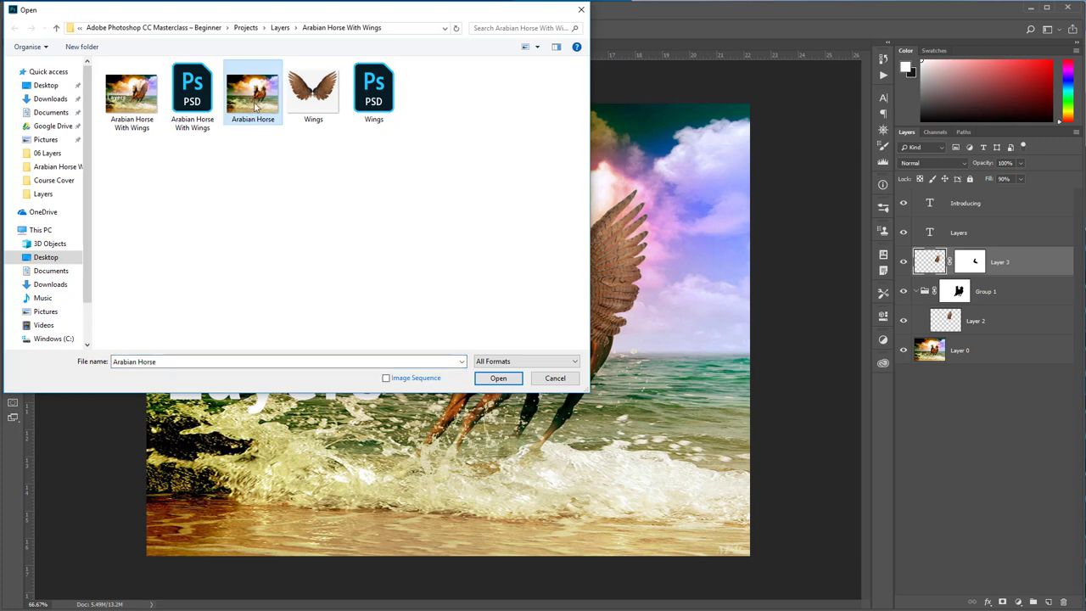
click(314, 93)
click(257, 99)
drag(331, 173, 233, 72)
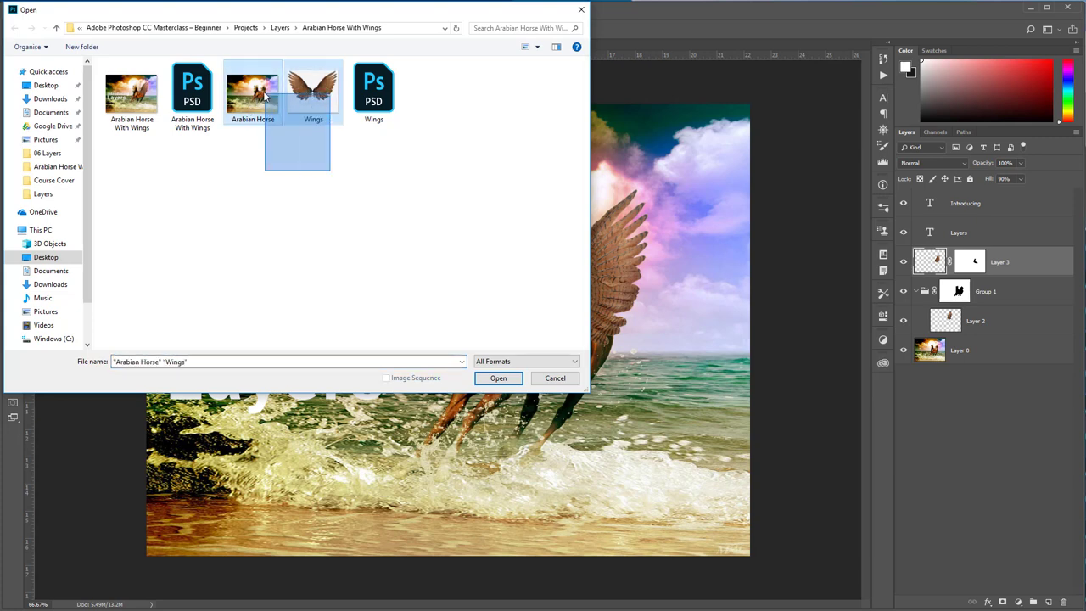
click(501, 378)
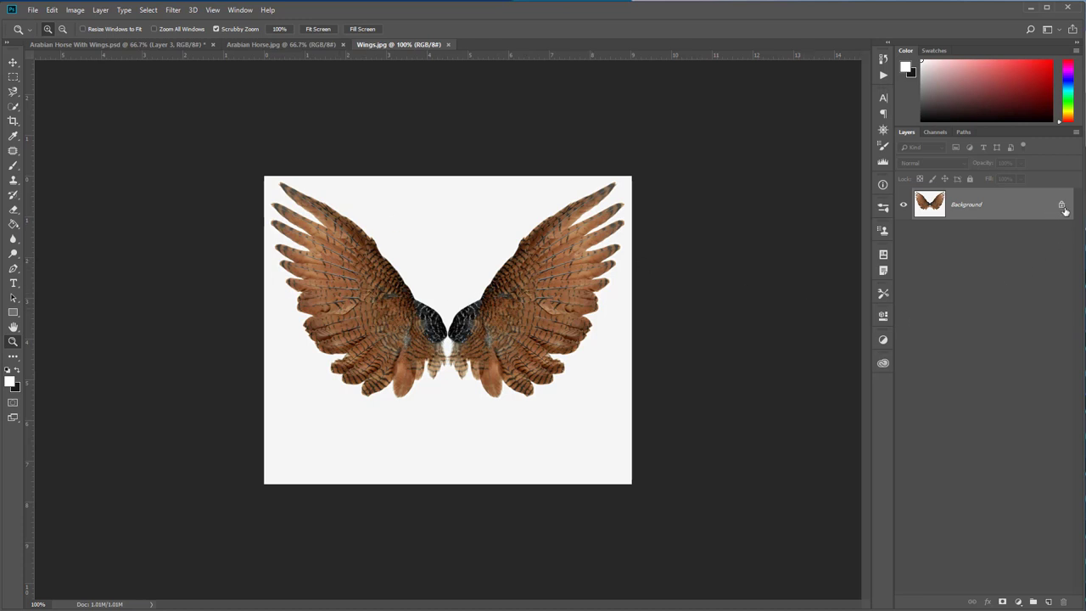
- Convert the Background layers of Arabian Horse.jpg and Wings.jpg into editable Layer 0
click(313, 46)
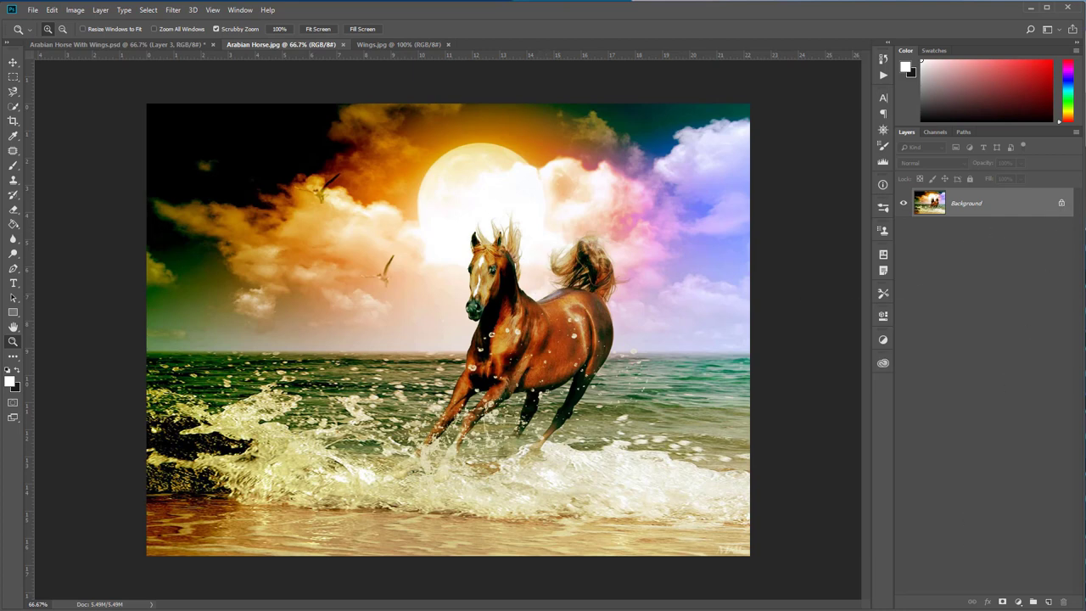
click(1061, 203)
double_click(1005, 207)
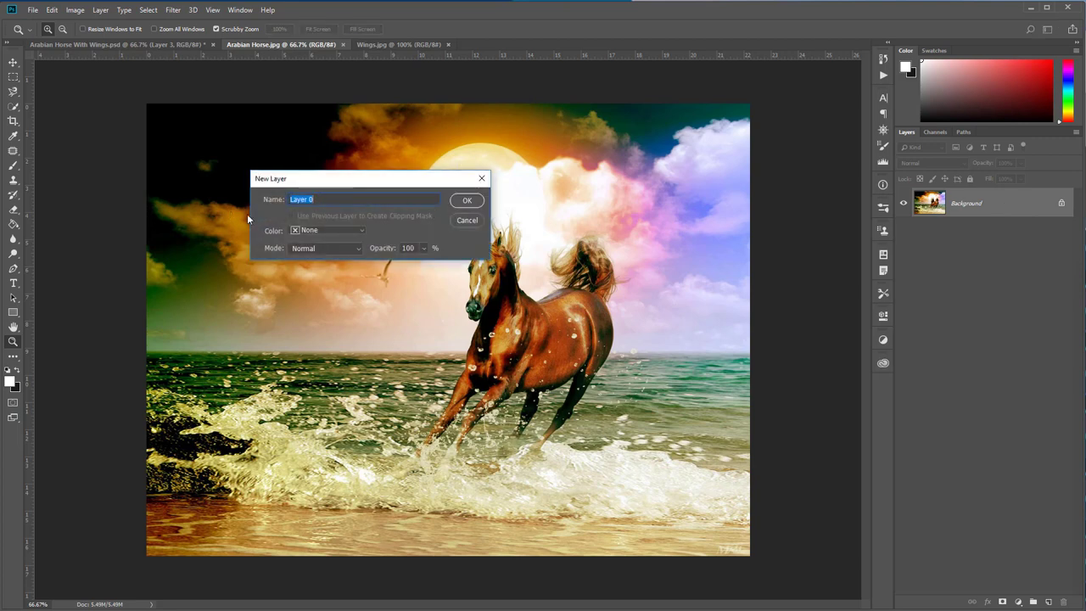
click(467, 201)
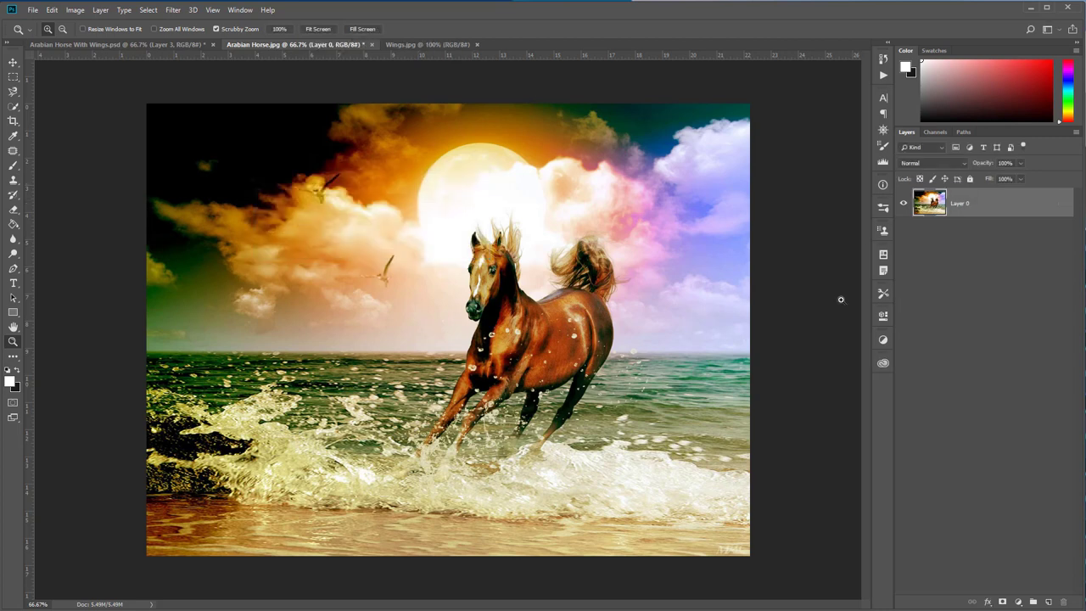
click(439, 45)
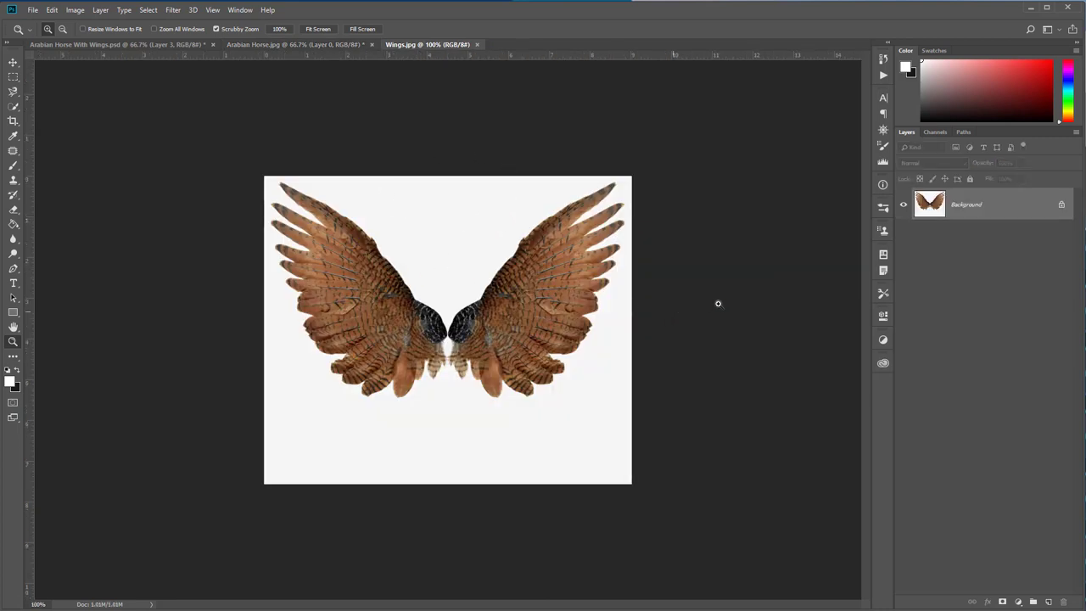
double_click(1004, 208)
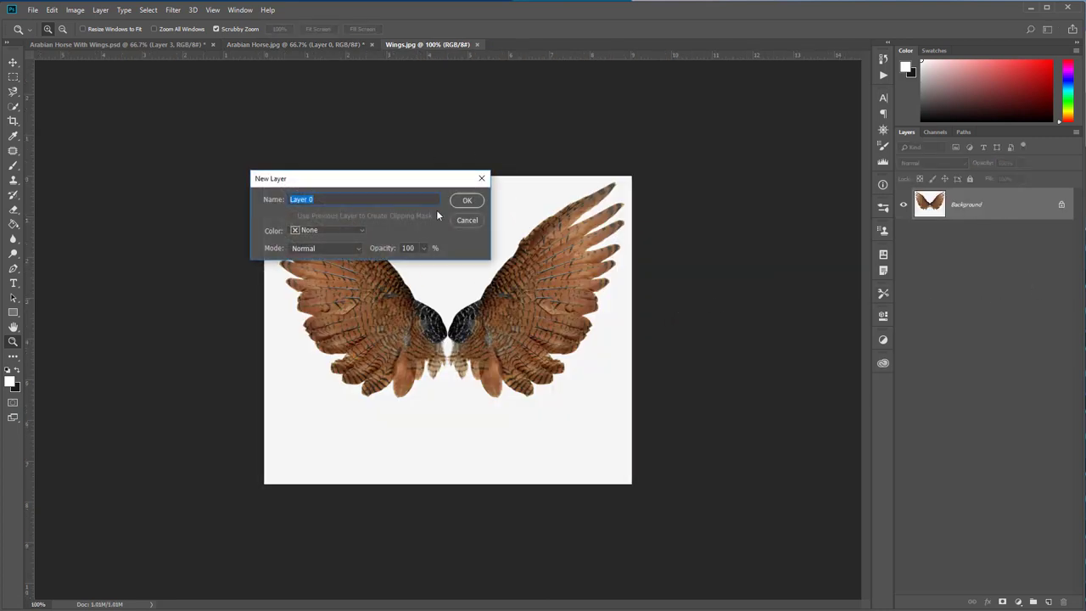
click(467, 202)
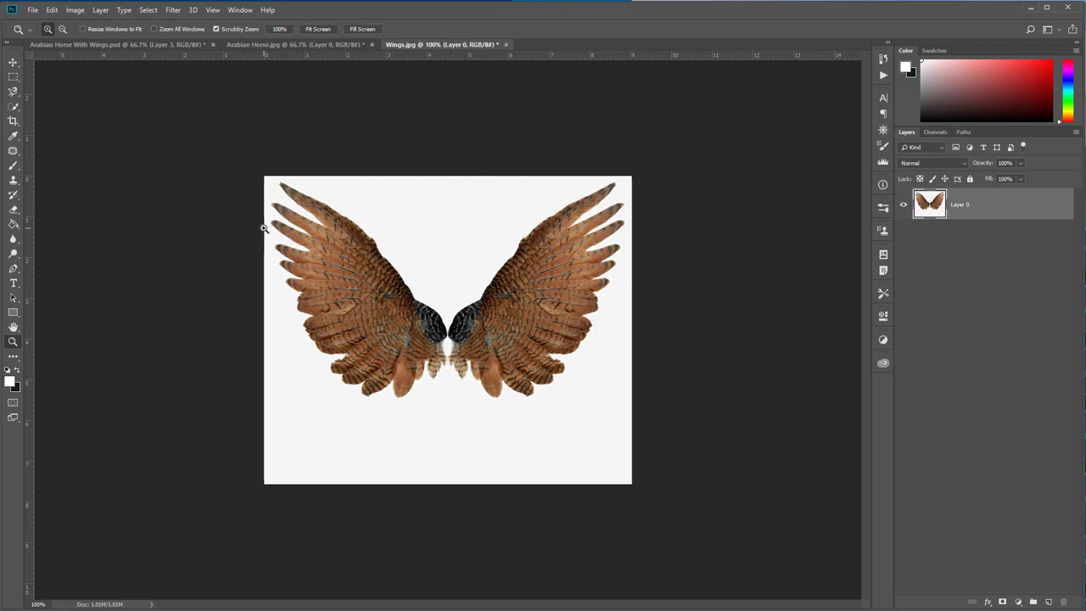
- Magic Wand the white background in Wings.jpg and inverse the selection to the wings
click(14, 109)
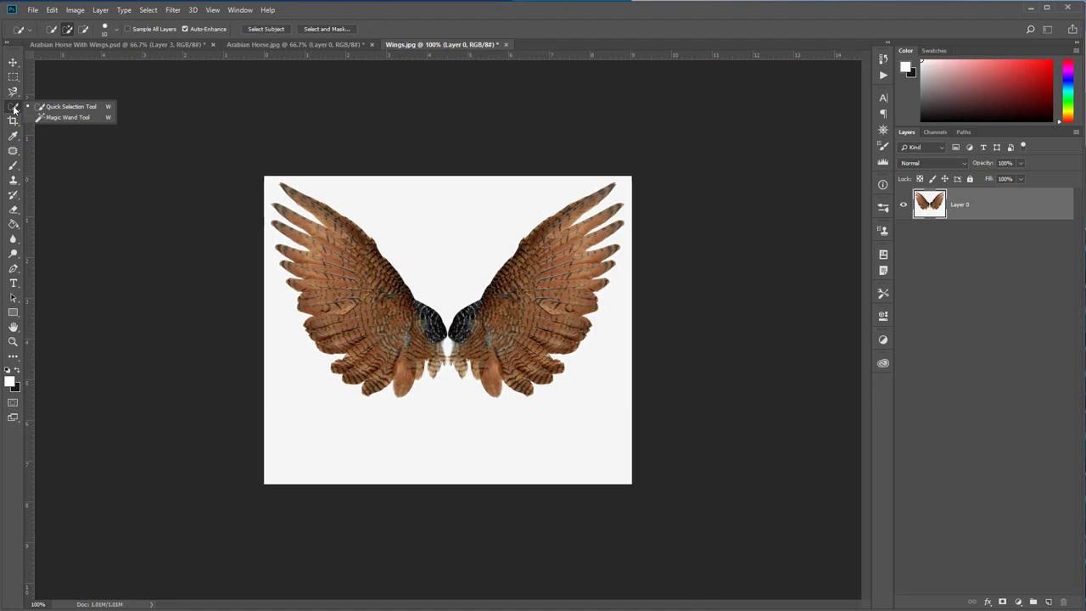
click(58, 119)
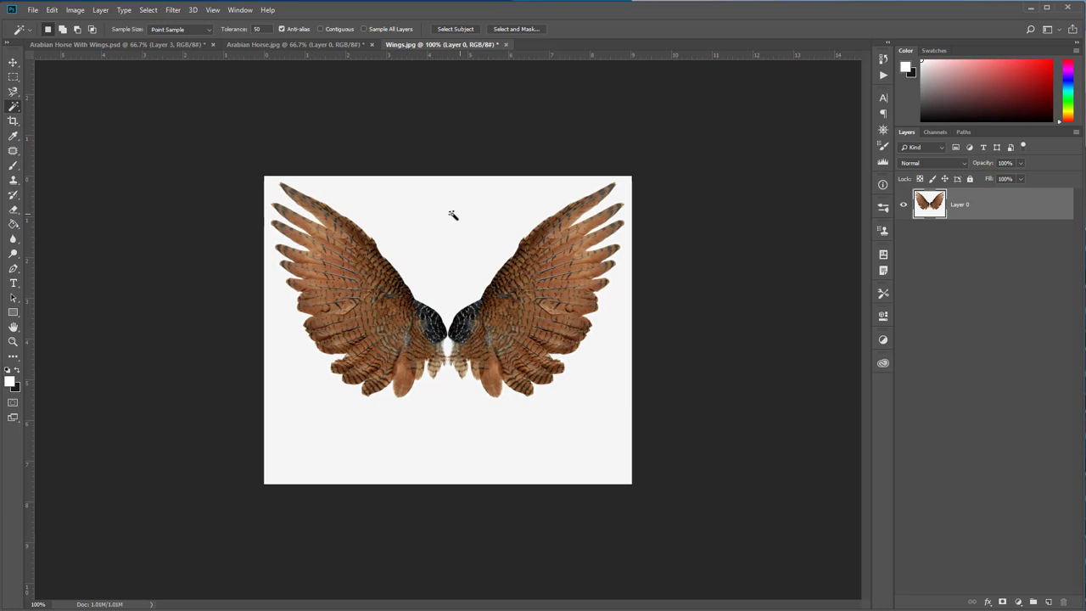
click(424, 206)
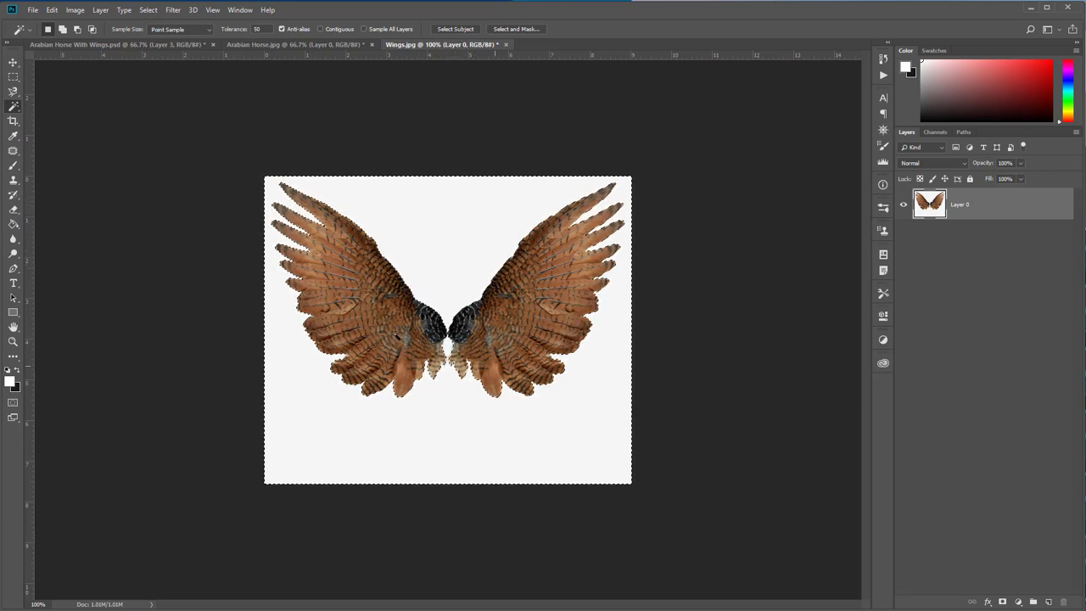
click(147, 10)
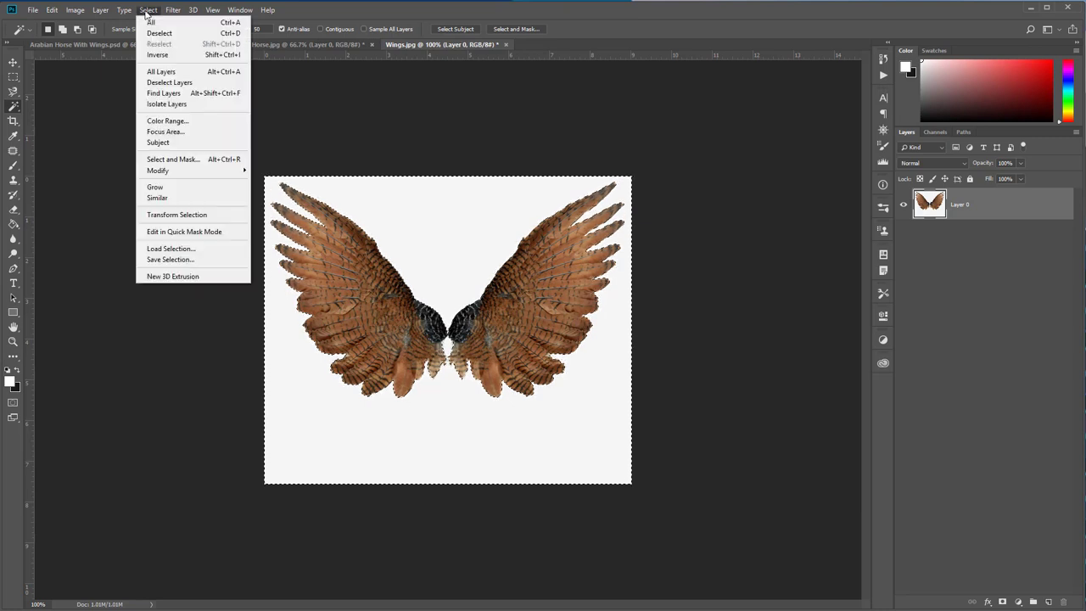
click(156, 55)
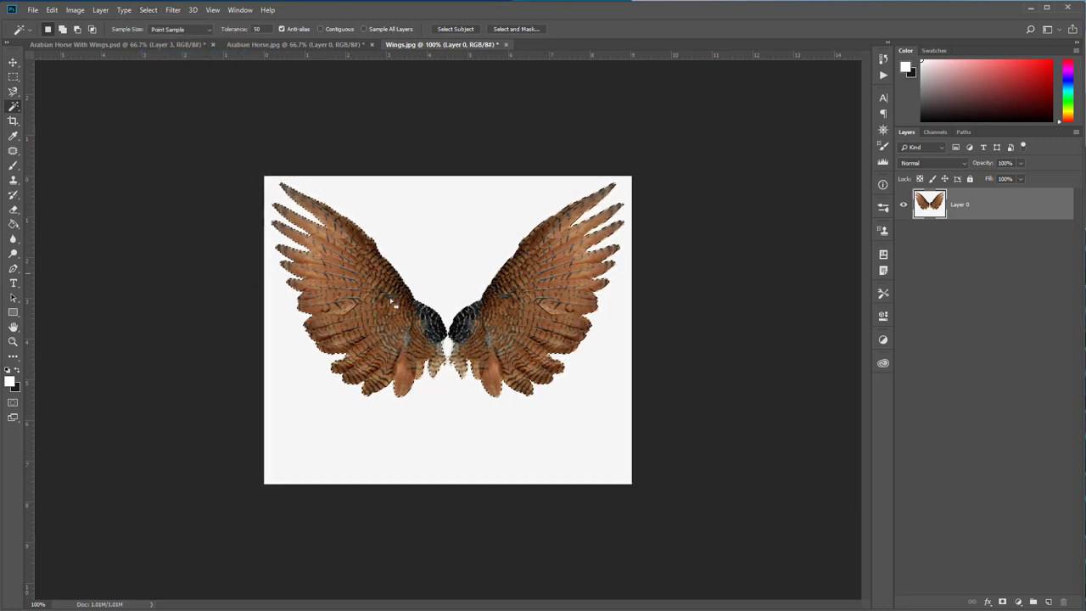
- Copy and paste the wings onto a new Layer 1 and hide Layer 0
click(50, 10)
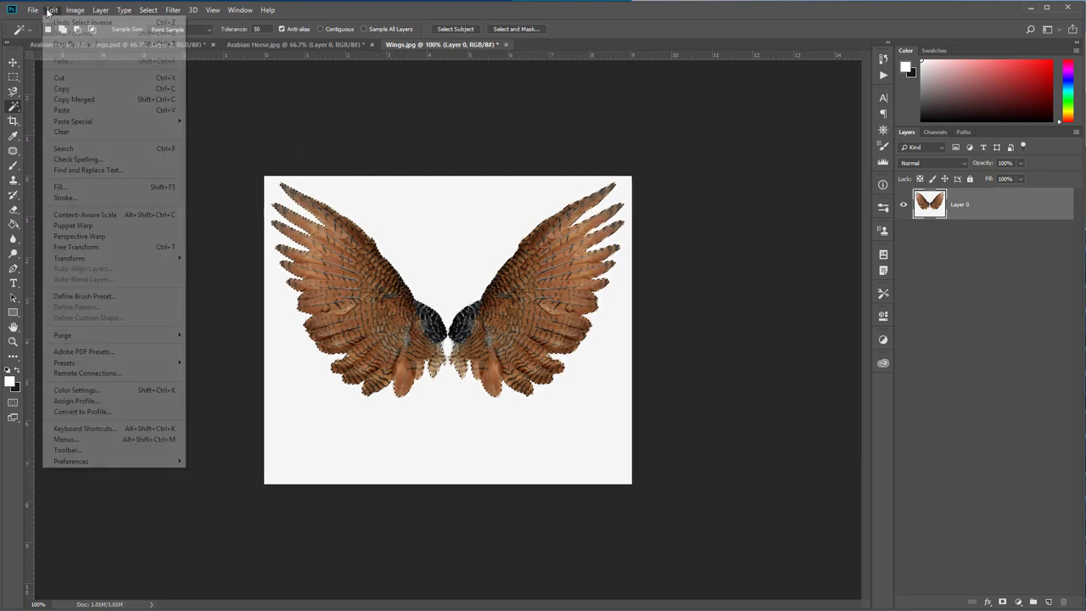
click(61, 88)
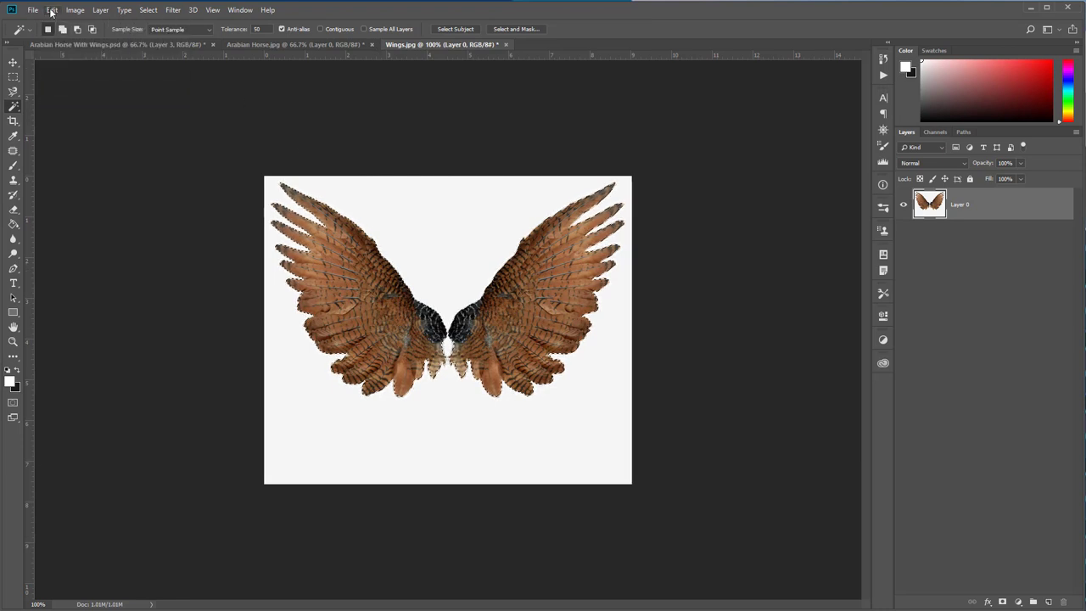
click(51, 10)
click(81, 109)
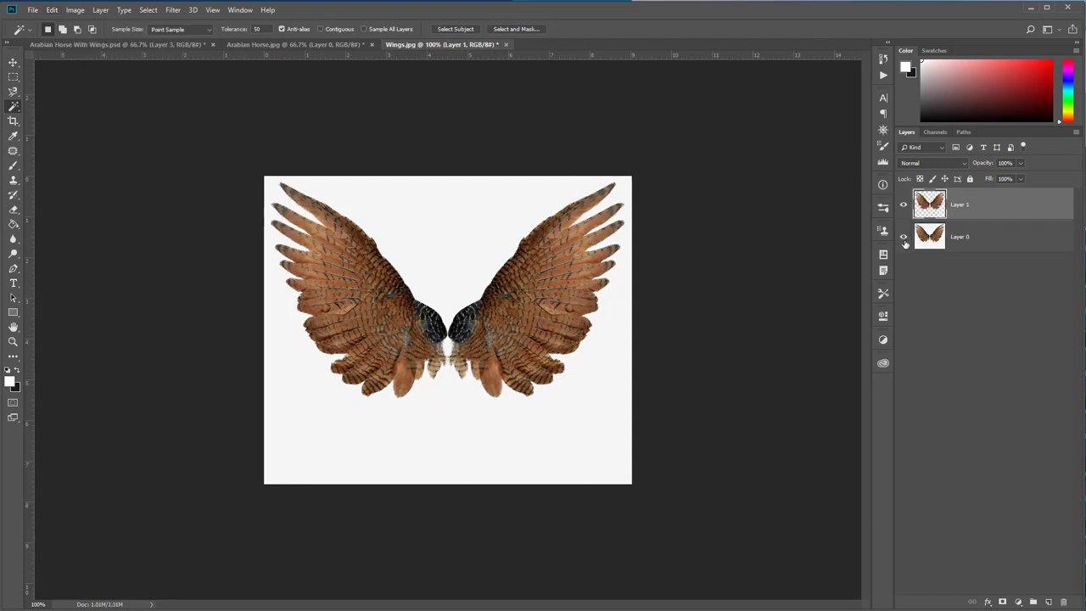
click(903, 237)
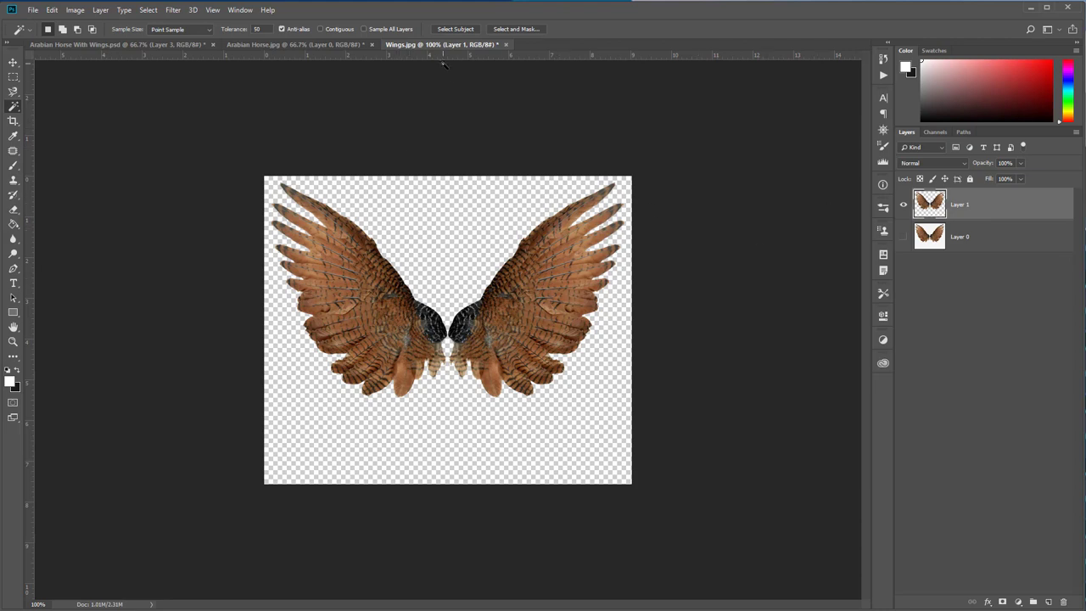
- Drag Wings.jpg's Layer 1 onto the Arabian Horse.jpg canvas, then return to that document
drag(442, 45, 428, 112)
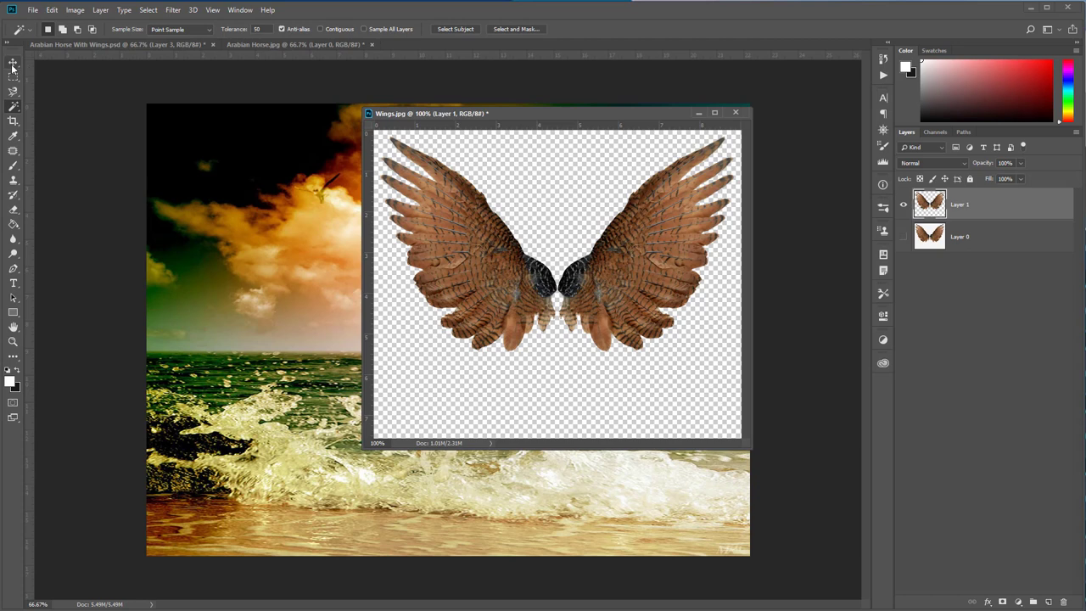
click(13, 63)
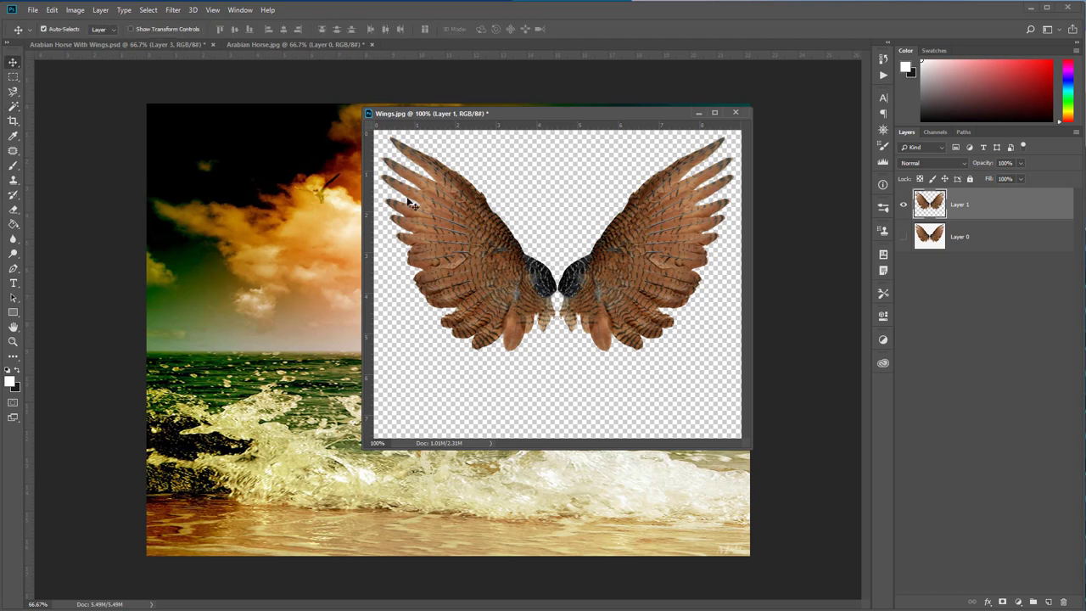
drag(564, 113, 499, 59)
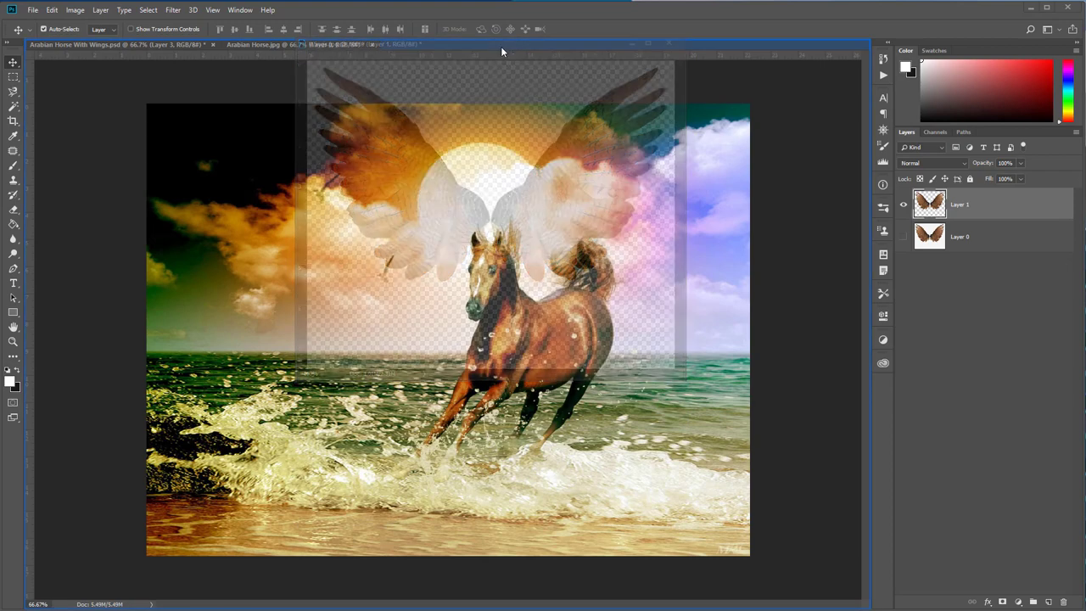
mouse_move(500, 59)
mouse_down()
mouse_move(500, 45)
mouse_move(458, 145)
mouse_up()
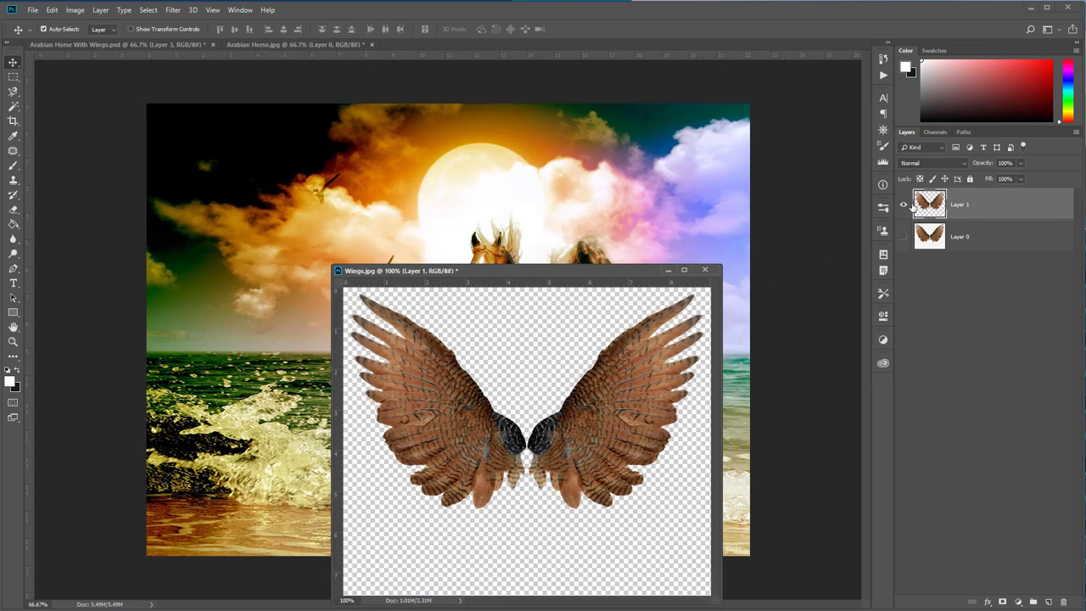
mouse_move(929, 205)
mouse_down()
mouse_move(370, 192)
mouse_move(339, 209)
mouse_up()
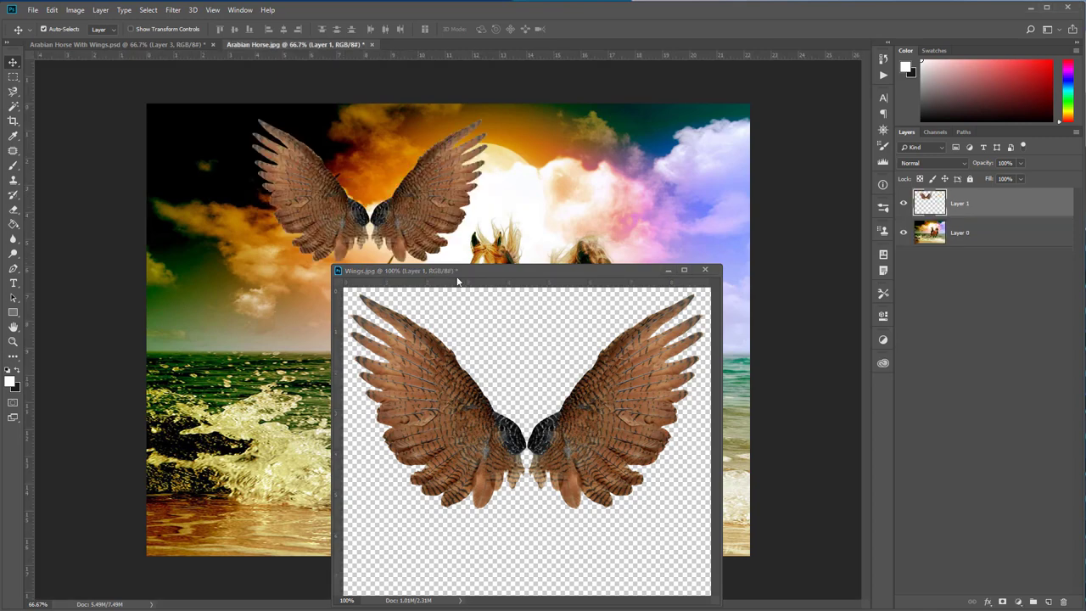
drag(457, 279, 504, 54)
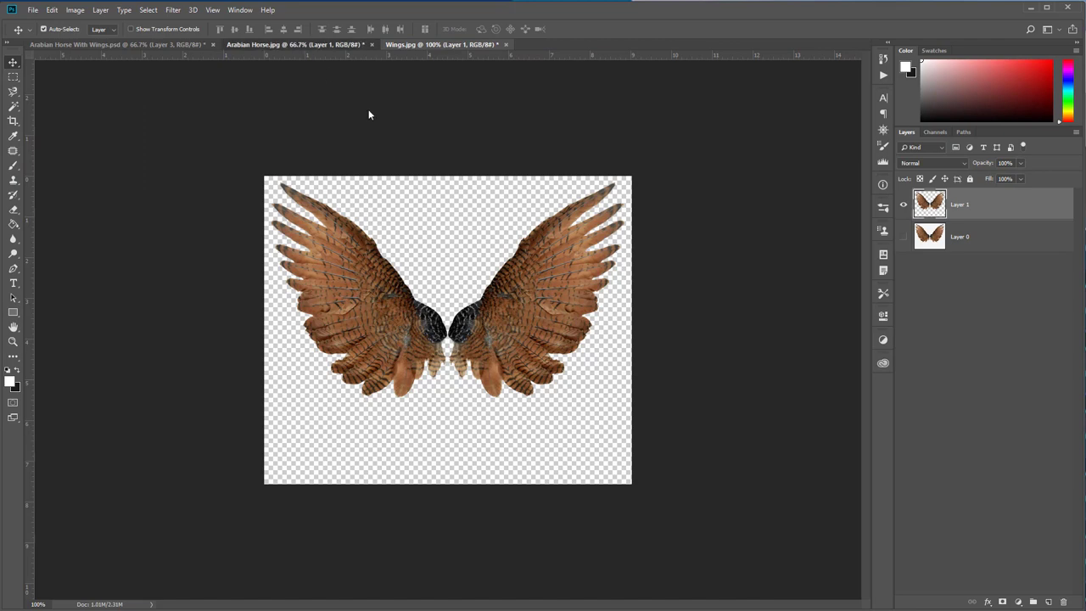
click(295, 45)
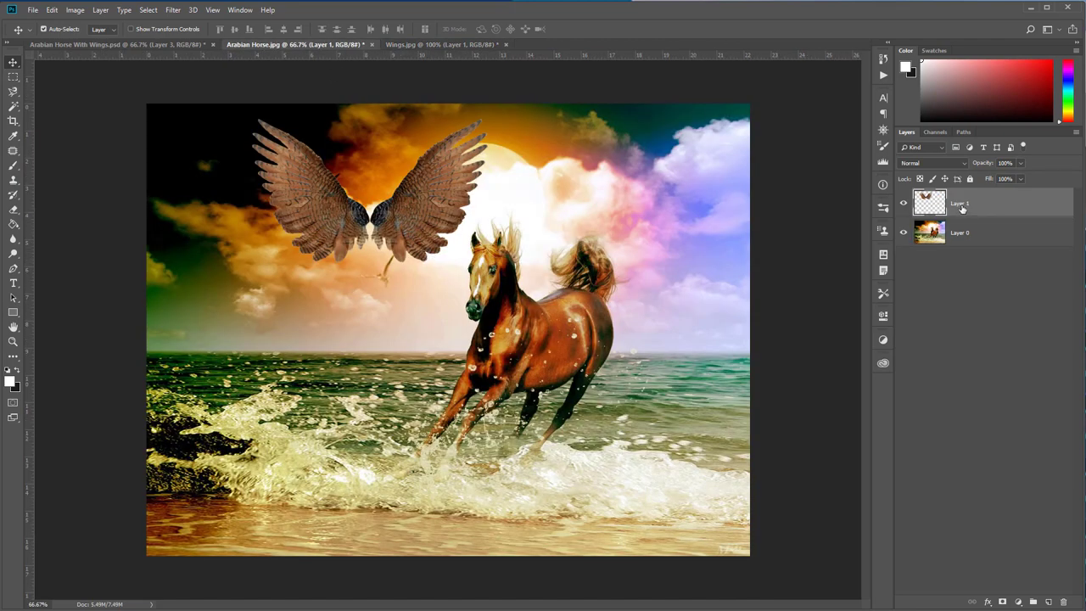
- Move the Layer 1 wings onto the horse's back, rising above its shoulders
click(976, 234)
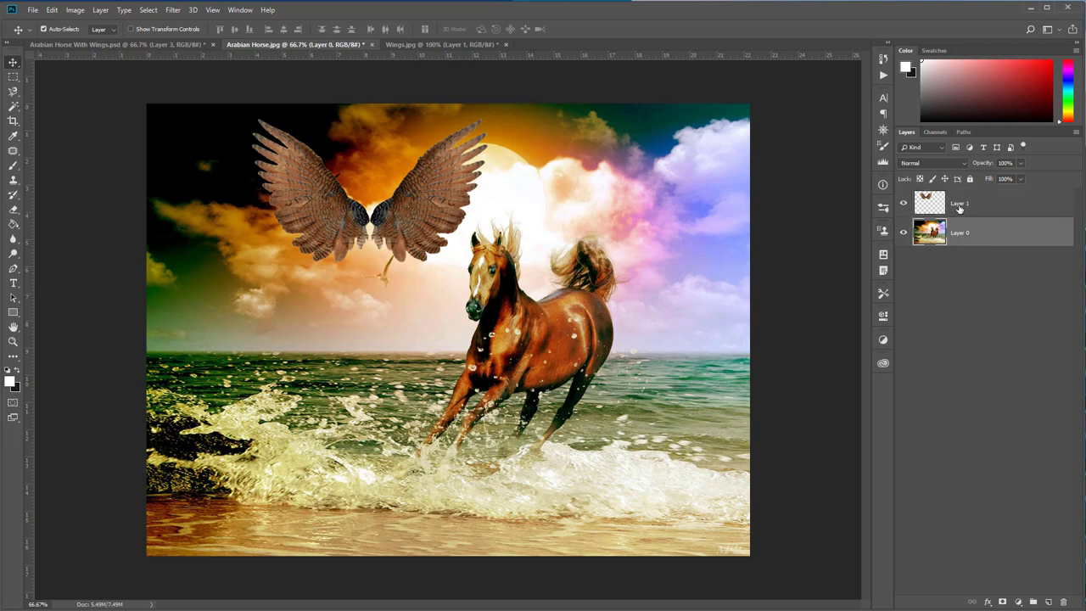
click(967, 207)
drag(438, 204, 573, 236)
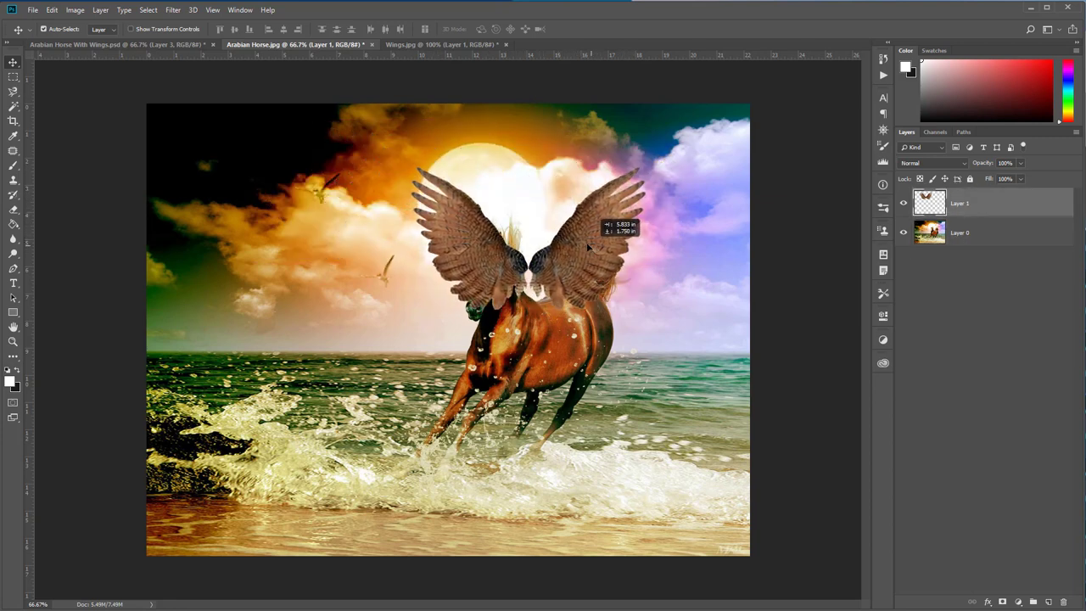
mouse_move(570, 235)
mouse_down()
mouse_move(389, 285)
mouse_move(391, 302)
mouse_up()
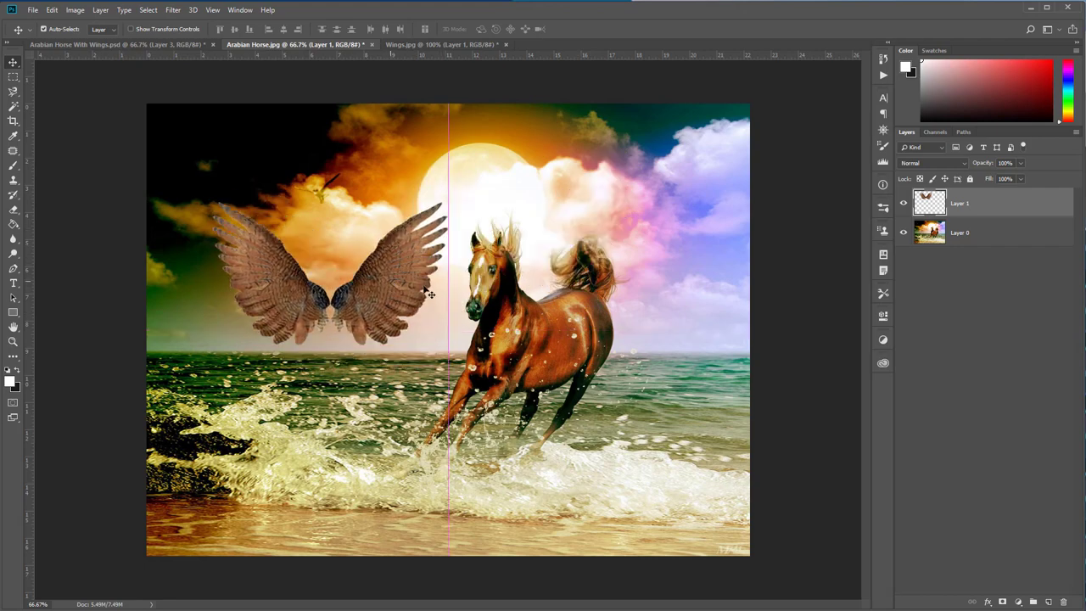
click(903, 233)
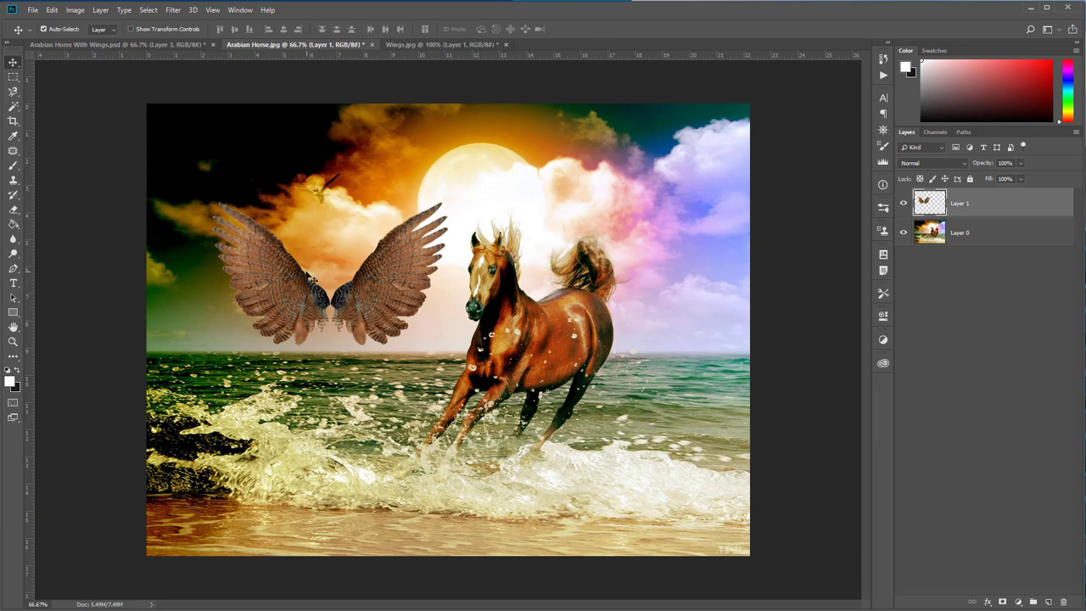
mouse_move(370, 306)
mouse_down()
mouse_move(599, 287)
mouse_move(582, 248)
mouse_up()
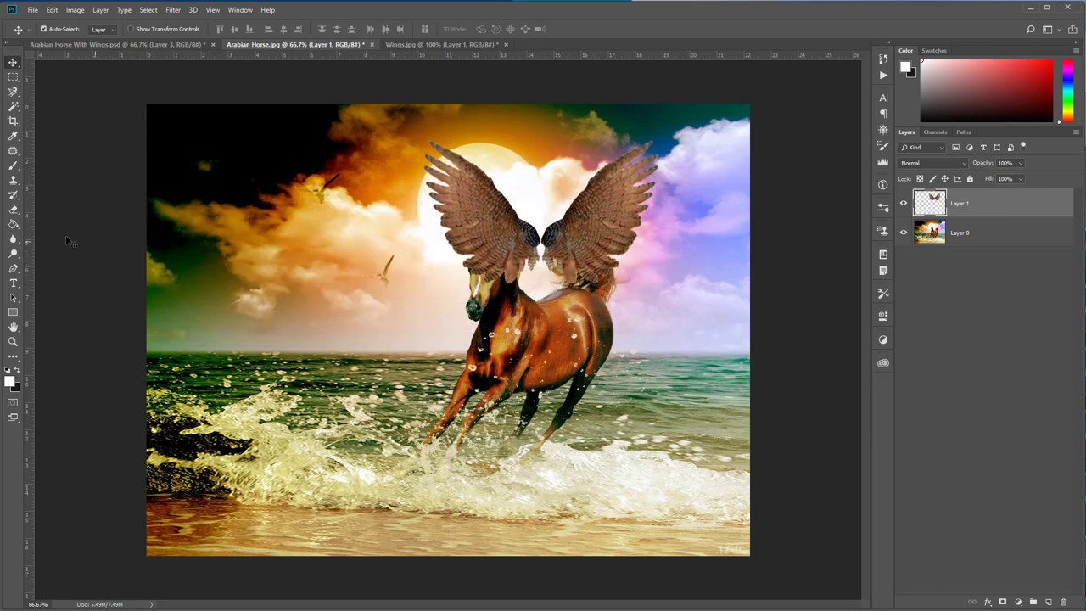
click(13, 270)
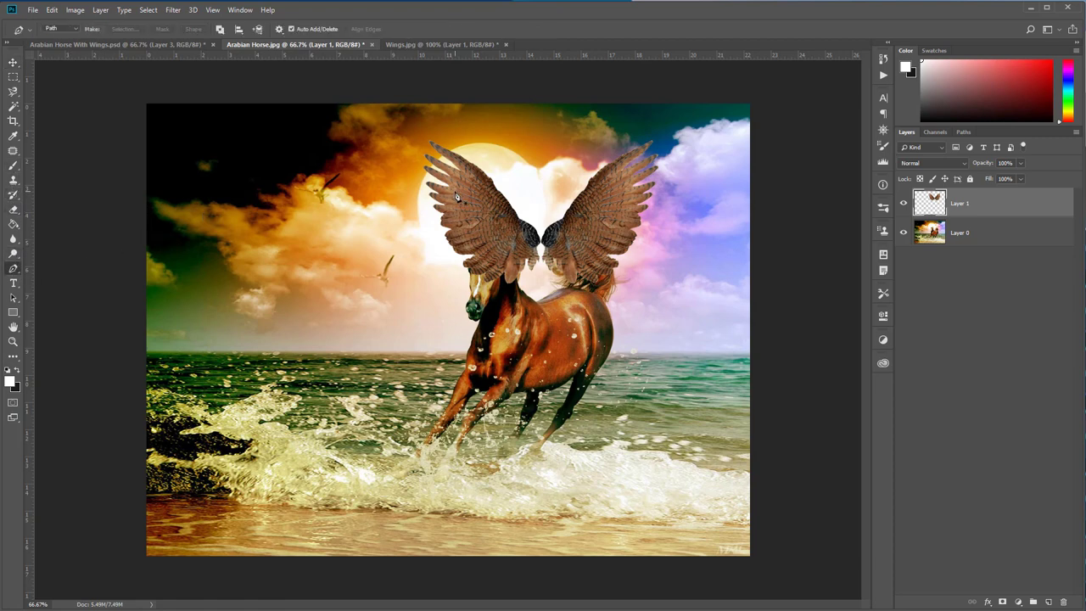
click(13, 341)
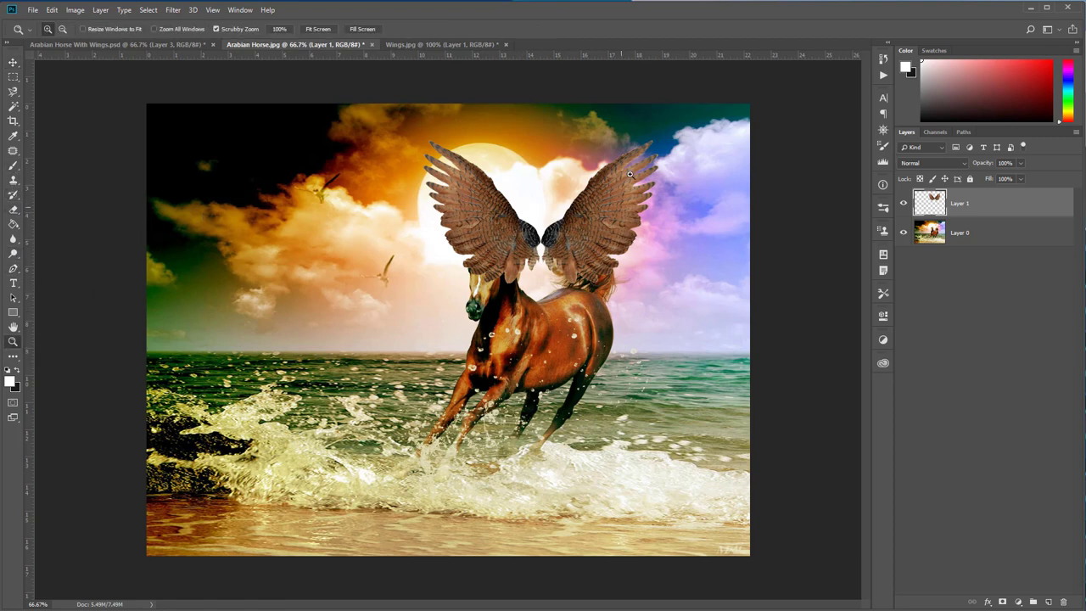
- Zoom in on the wings and marquee a rectangle around the right wing
drag(630, 173, 676, 183)
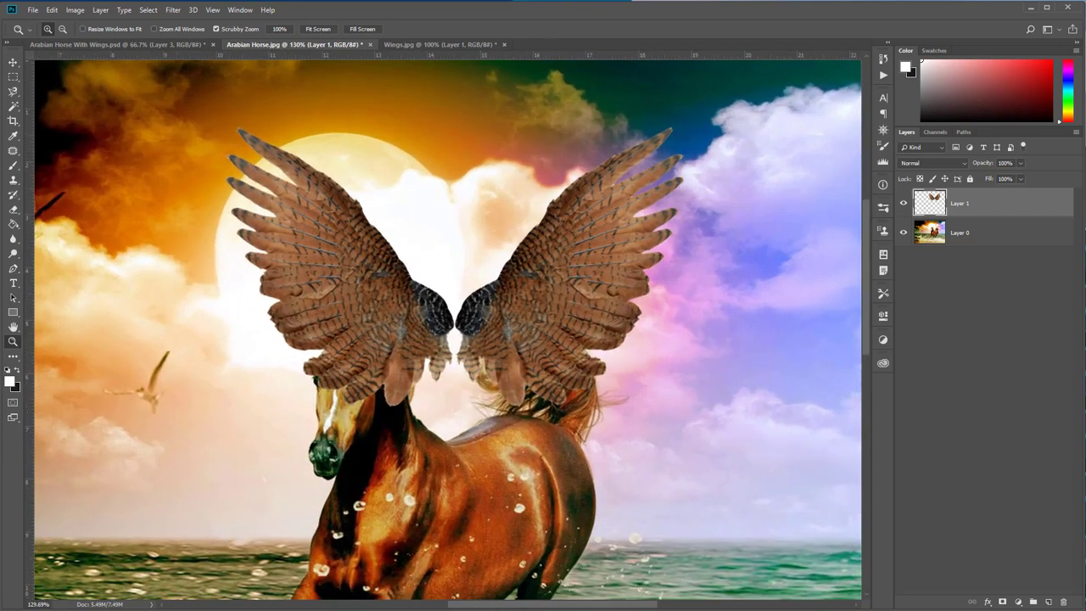
drag(11, 269, 35, 260)
click(12, 78)
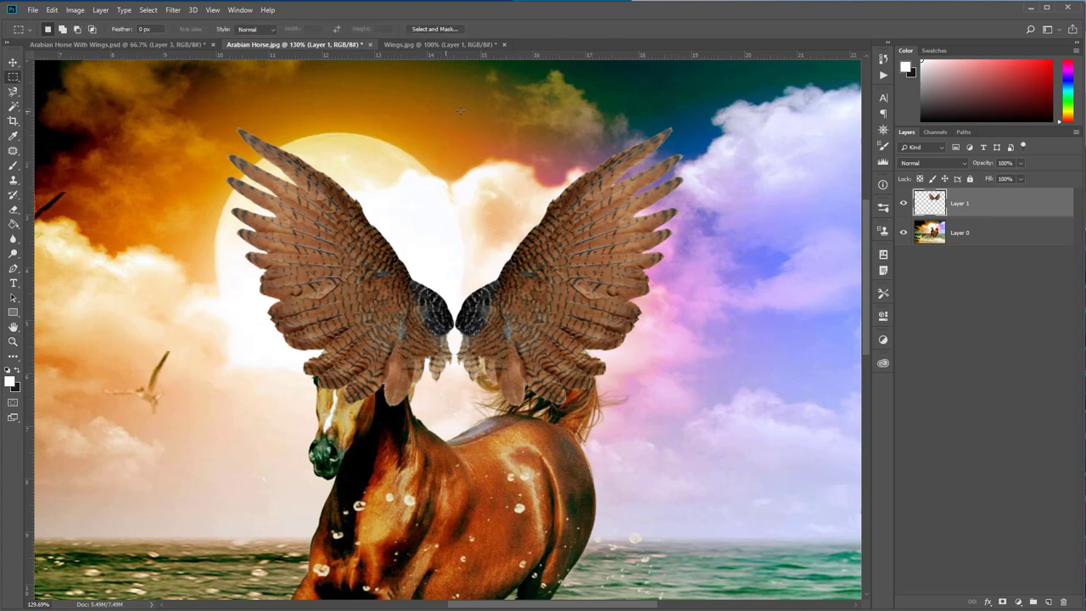
drag(467, 75, 718, 428)
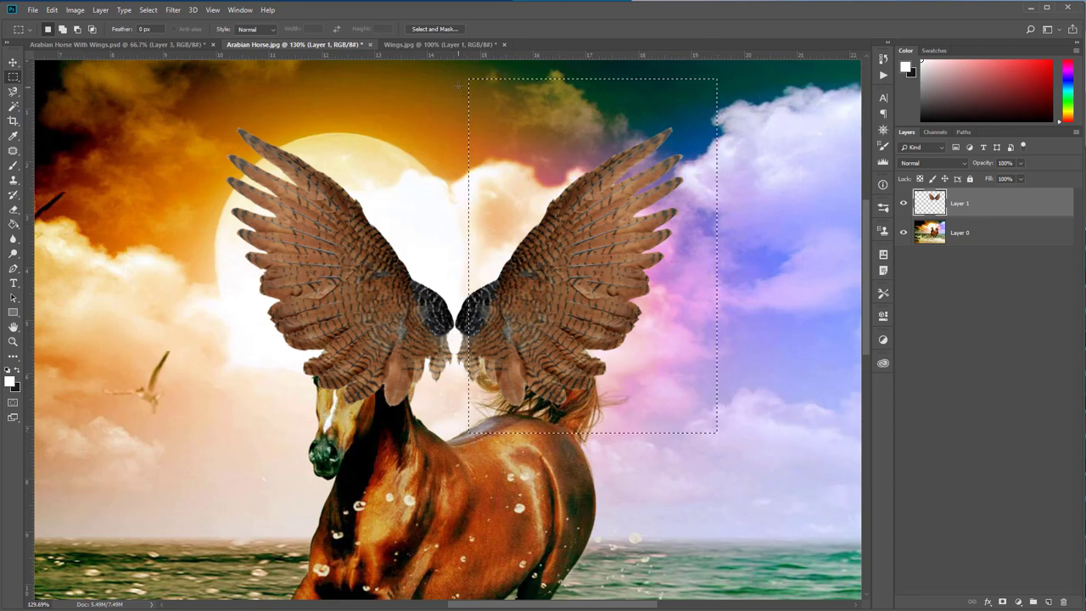
mouse_move(455, 82)
mouse_down()
mouse_move(613, 387)
mouse_move(654, 394)
mouse_up()
- Trace a closed Pen path around the right wing
click(13, 268)
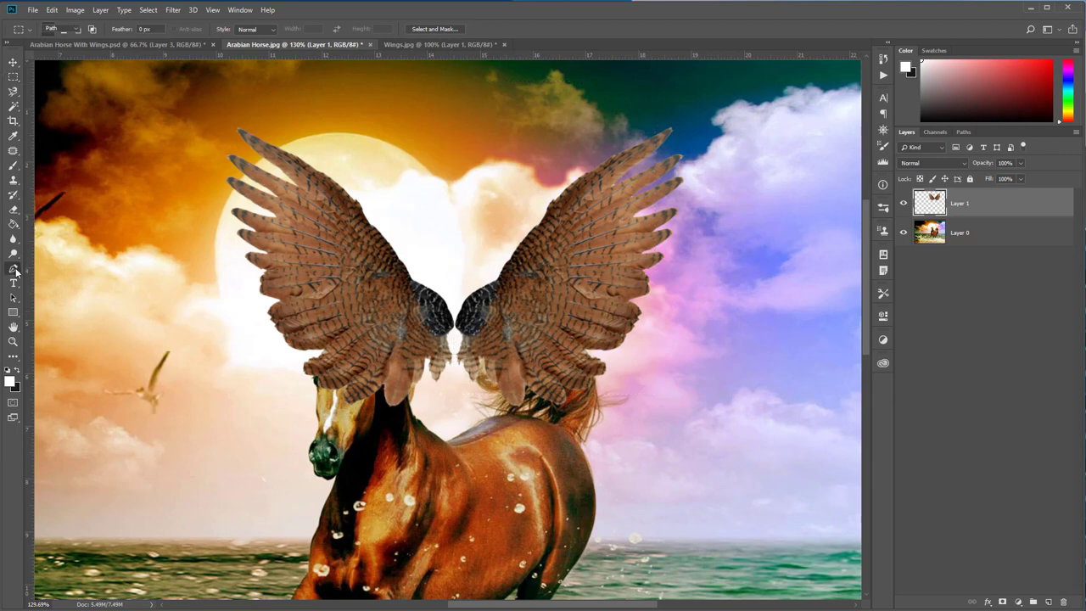
click(477, 237)
click(459, 294)
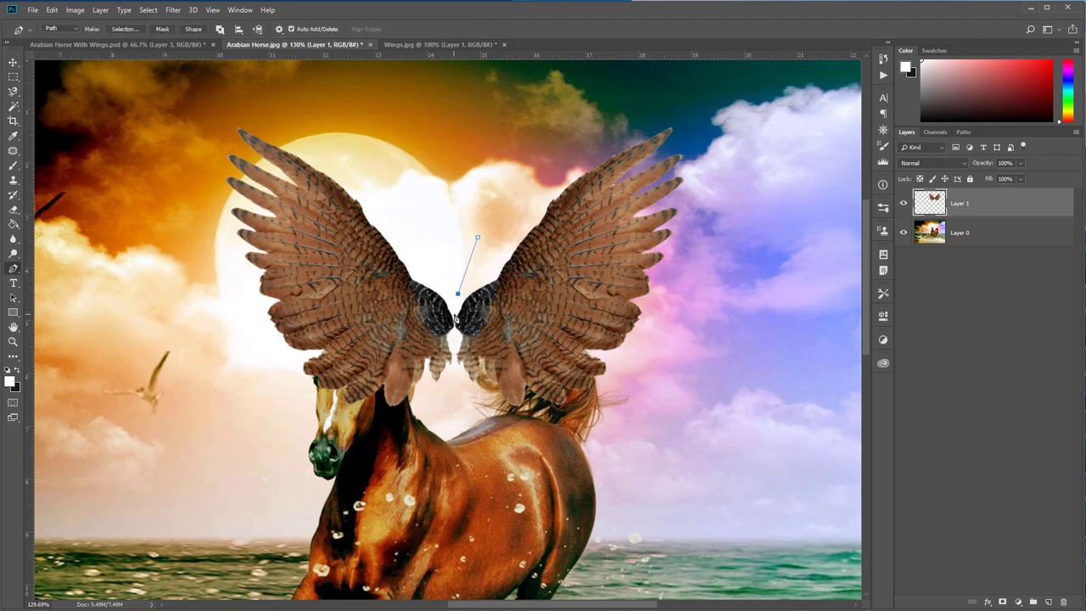
click(454, 313)
click(456, 363)
click(458, 400)
drag(495, 435, 621, 429)
click(713, 304)
click(729, 177)
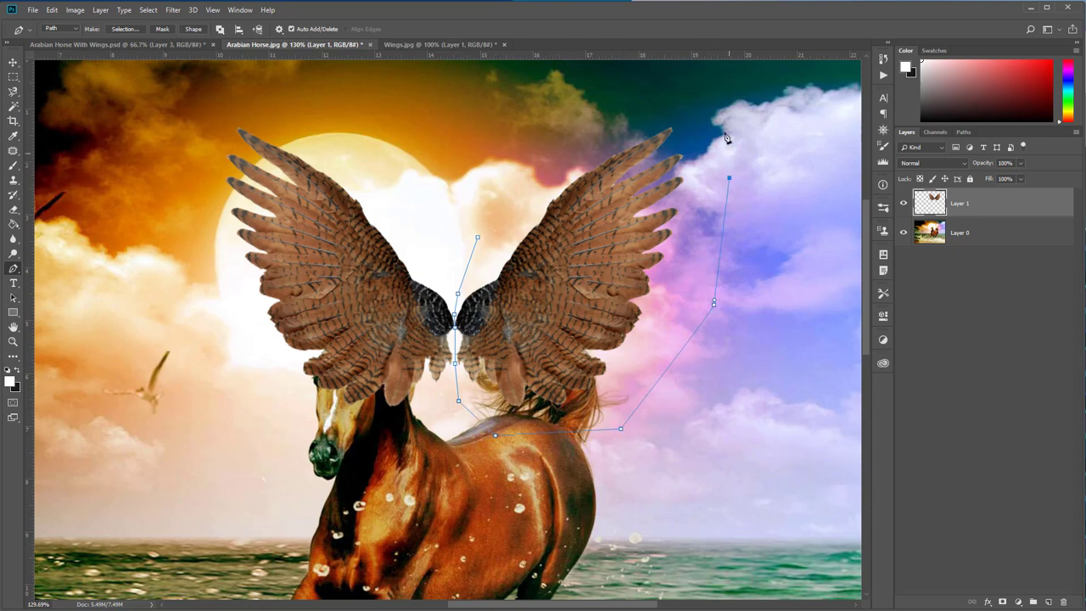
click(712, 106)
click(624, 89)
click(556, 134)
click(507, 205)
click(477, 237)
- Convert the wing path into a selection with 0 pixel feather
right_click(562, 238)
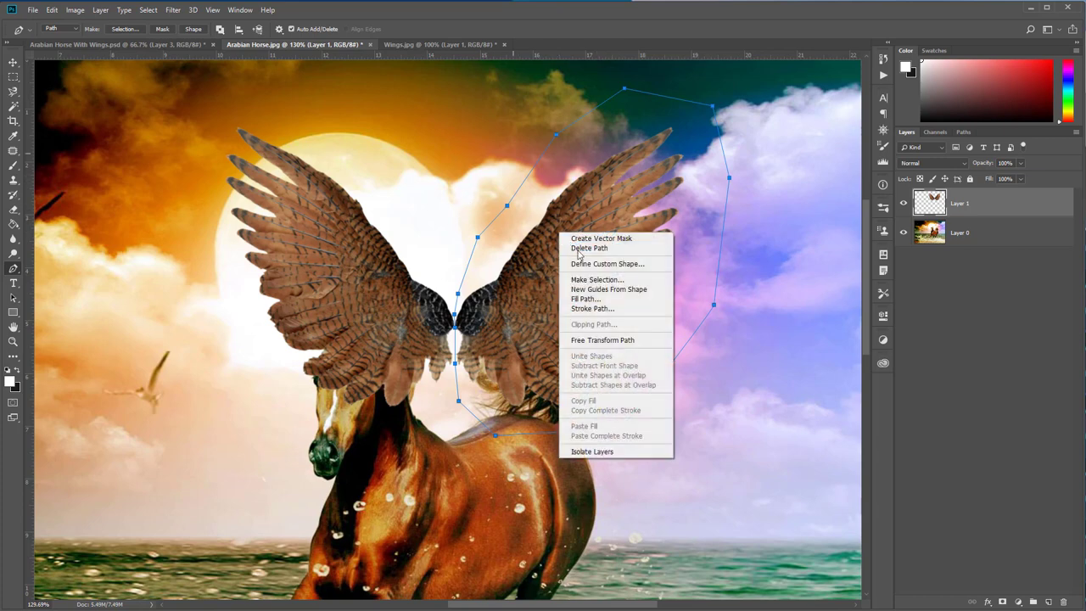
click(598, 279)
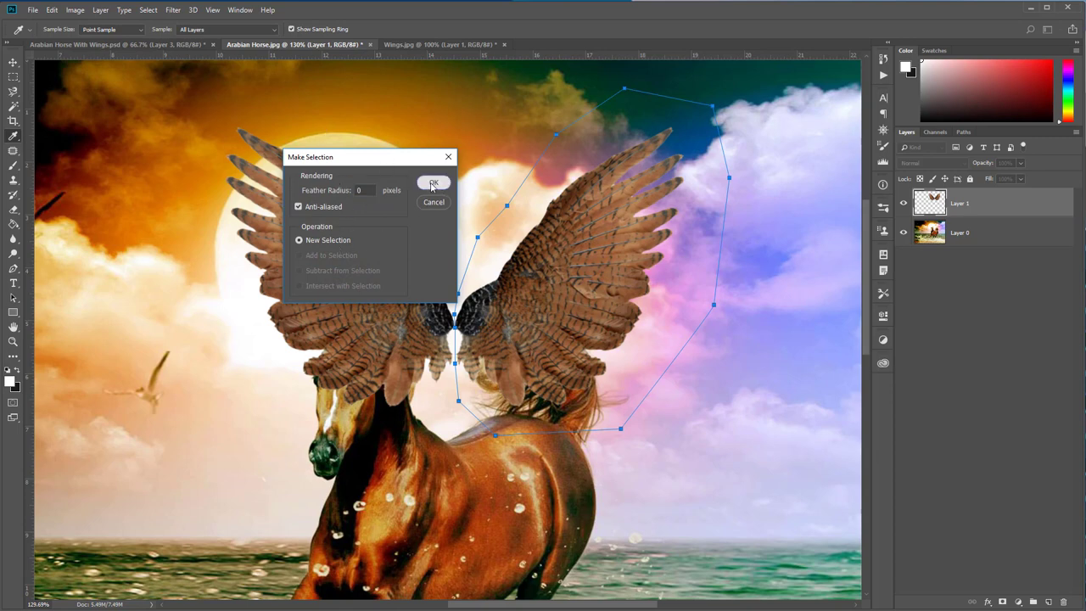
click(431, 182)
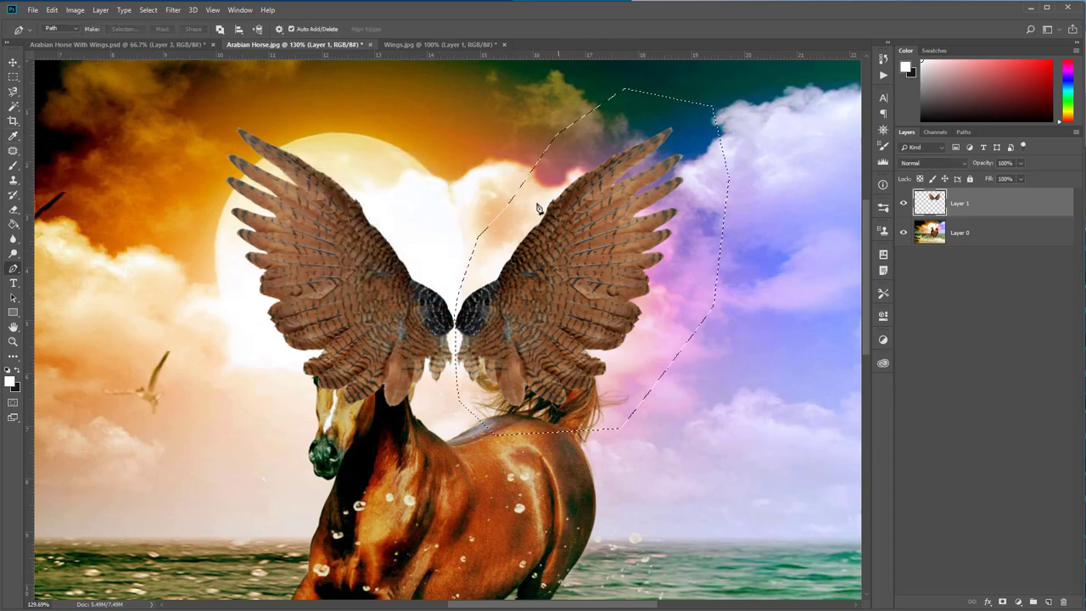
- Cut the right wing, paste it as new Layer 2, and move it onto the horse
click(52, 11)
click(56, 79)
click(52, 10)
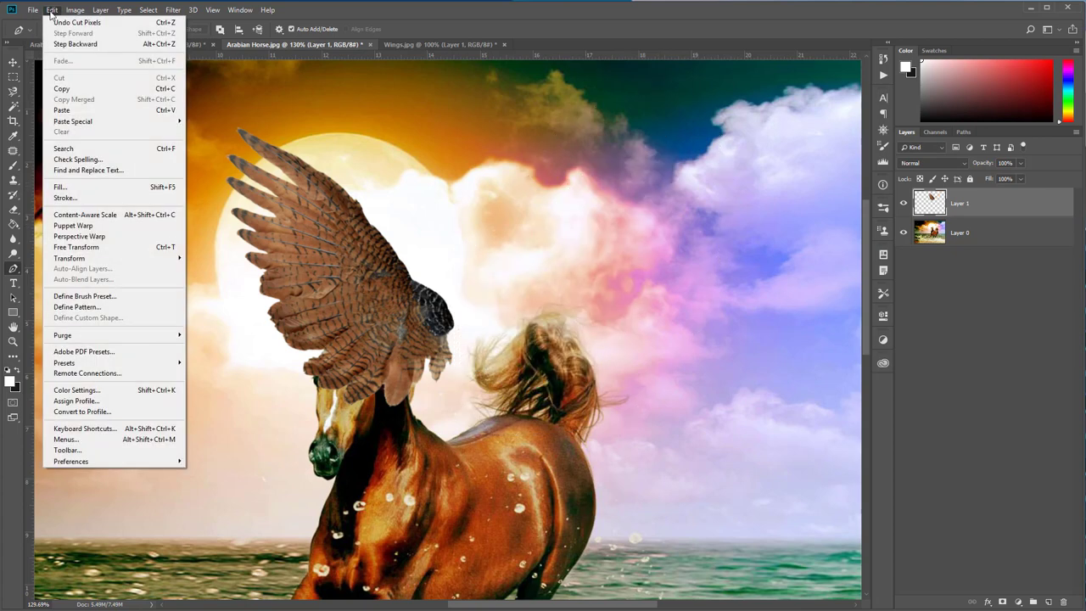
click(62, 109)
click(12, 63)
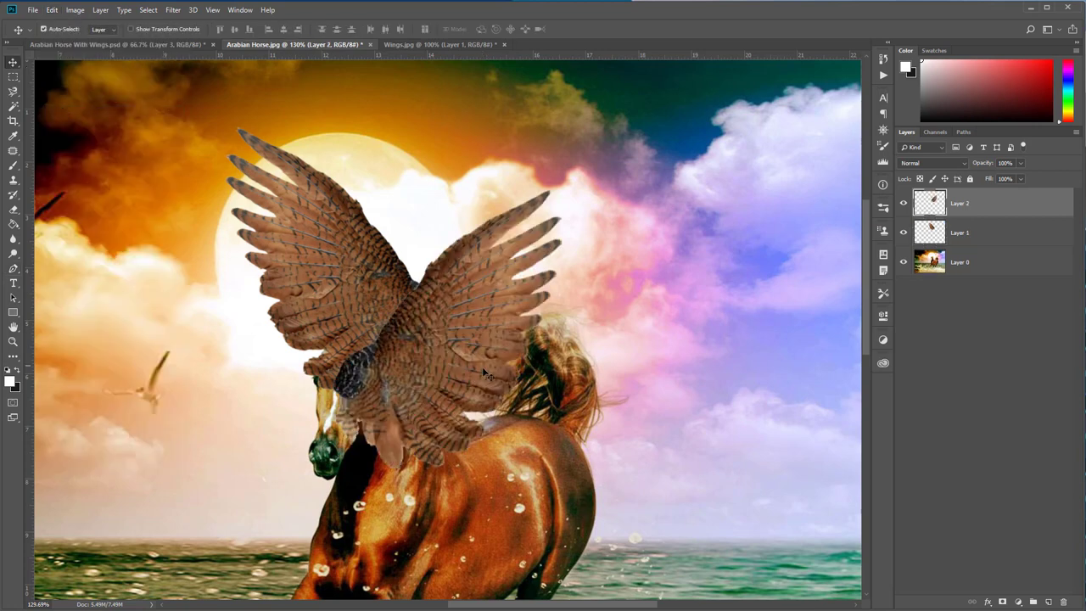
mouse_move(454, 363)
mouse_down()
mouse_move(616, 381)
mouse_move(587, 401)
mouse_up()
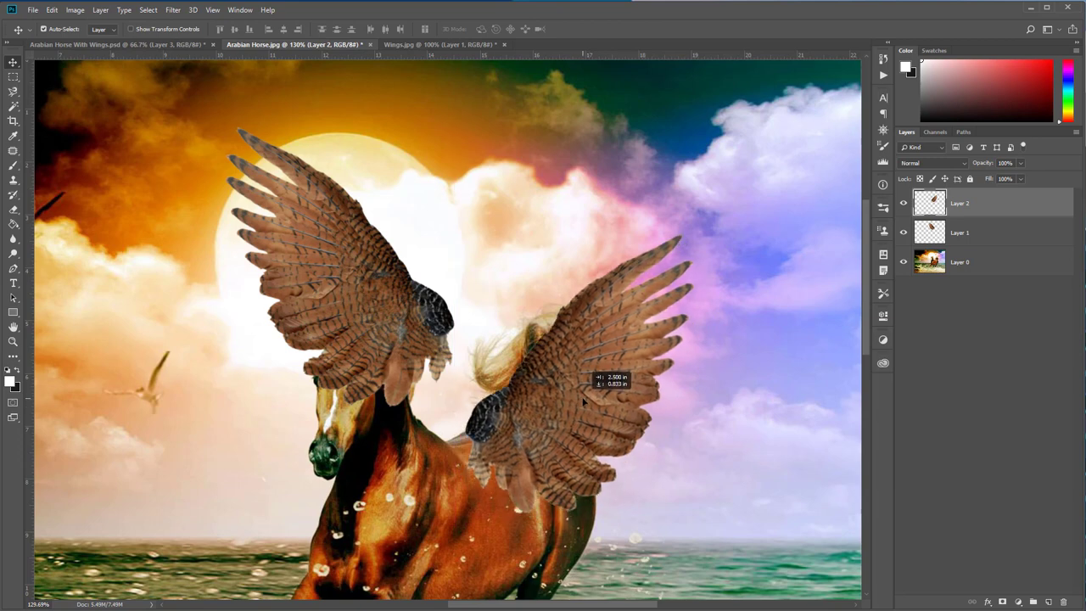
click(936, 237)
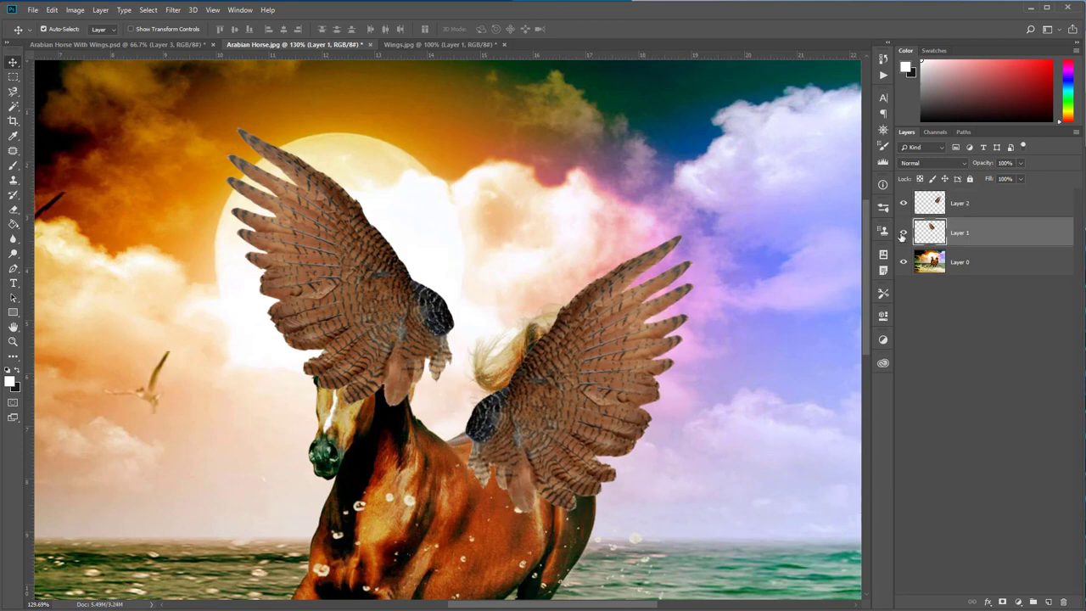
- Hide Layer 2 and reselect the left wing's layer
click(903, 232)
click(903, 233)
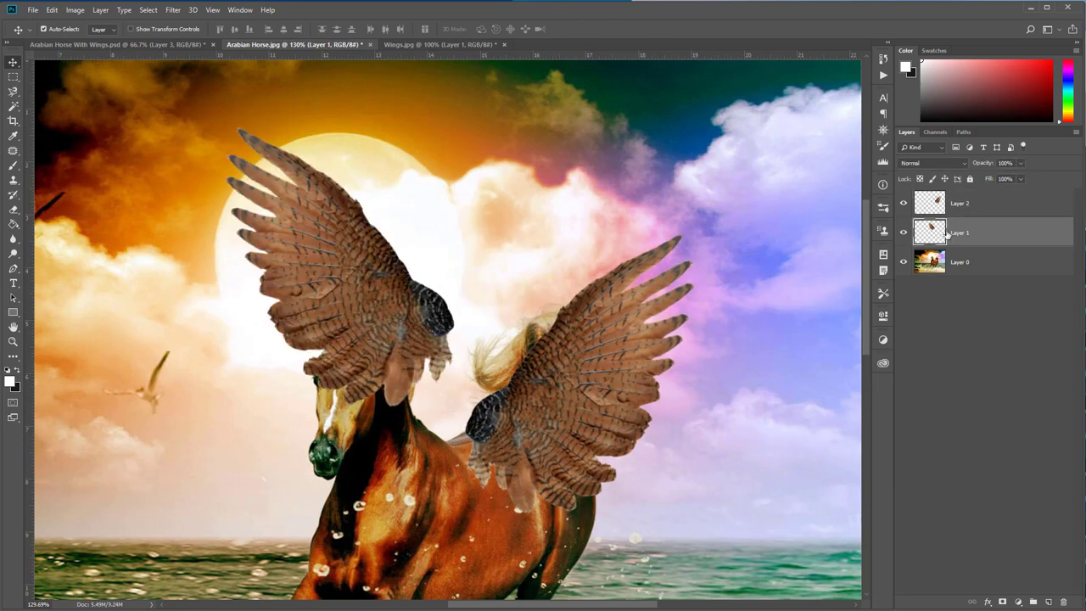
click(904, 204)
click(916, 204)
click(903, 203)
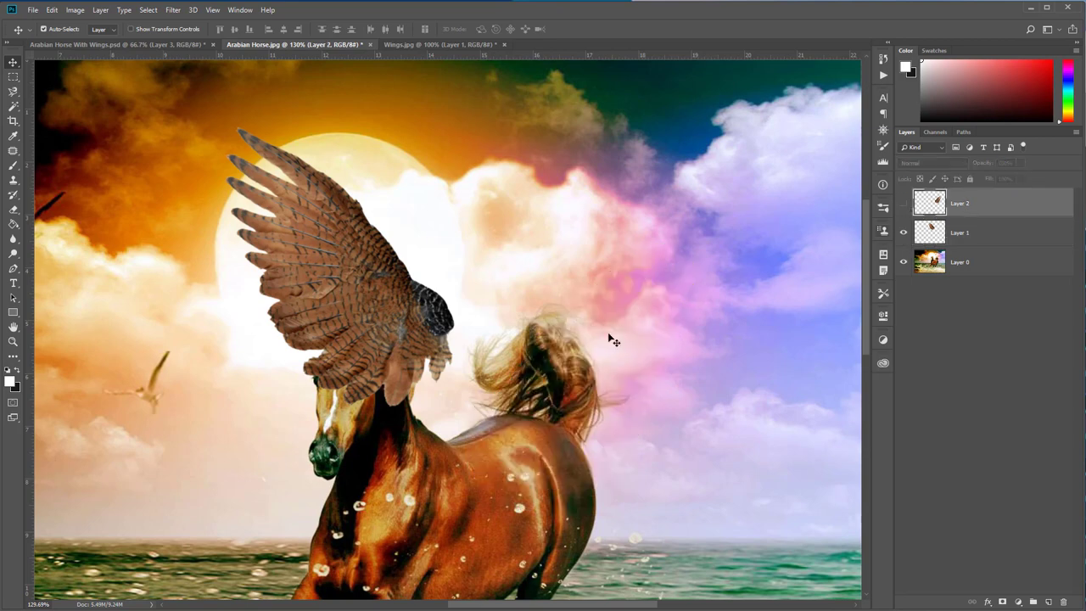
click(946, 234)
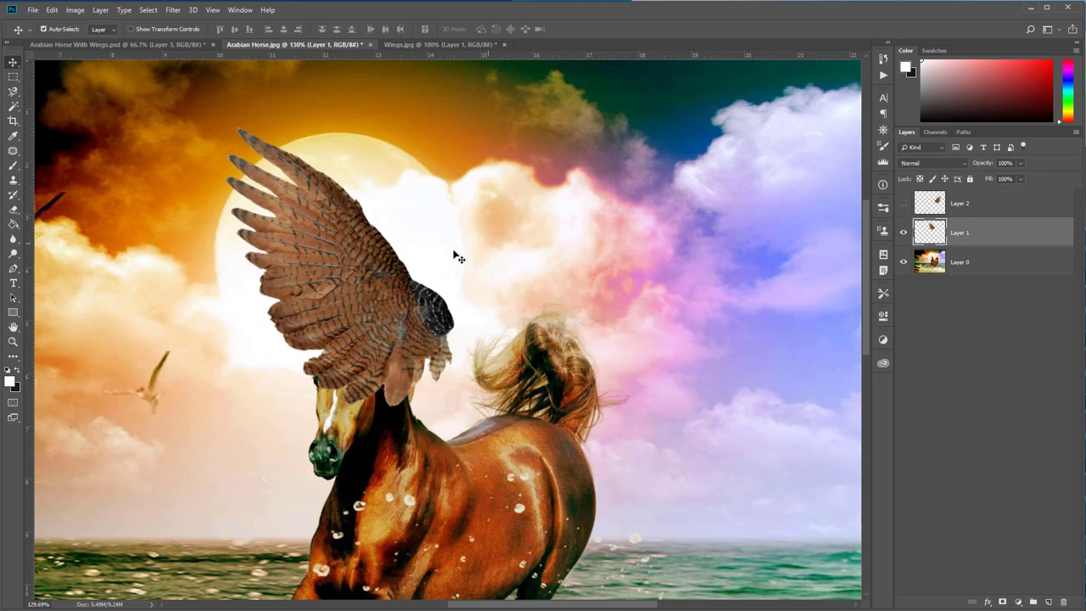
- Free Transform the left wing, rotating it about 36° upright over the horse's shoulders
mouse_move(339, 272)
mouse_down()
mouse_move(433, 270)
mouse_move(410, 271)
mouse_up()
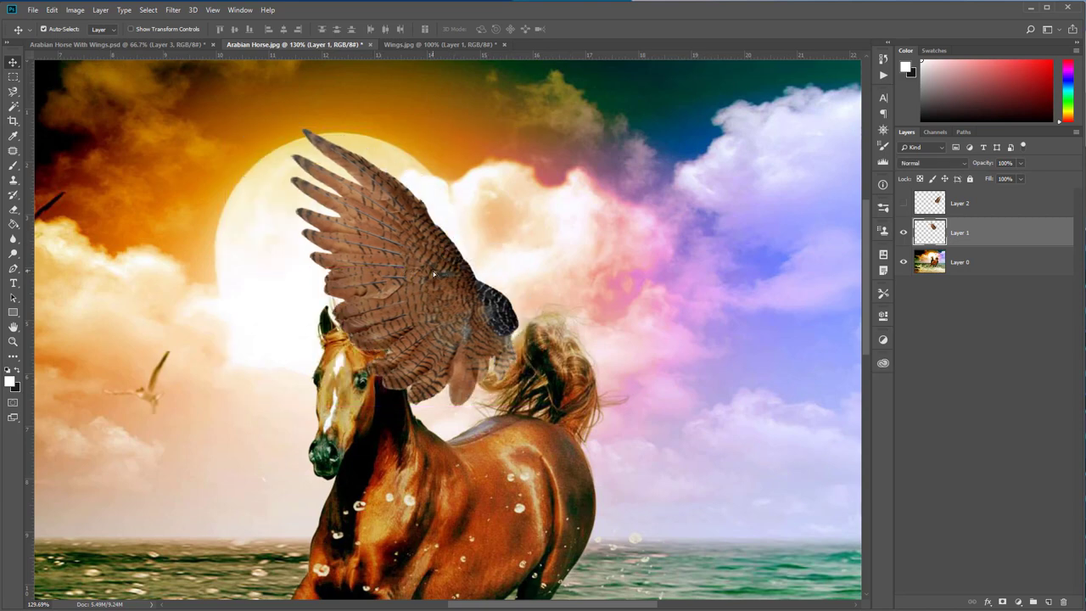
click(52, 10)
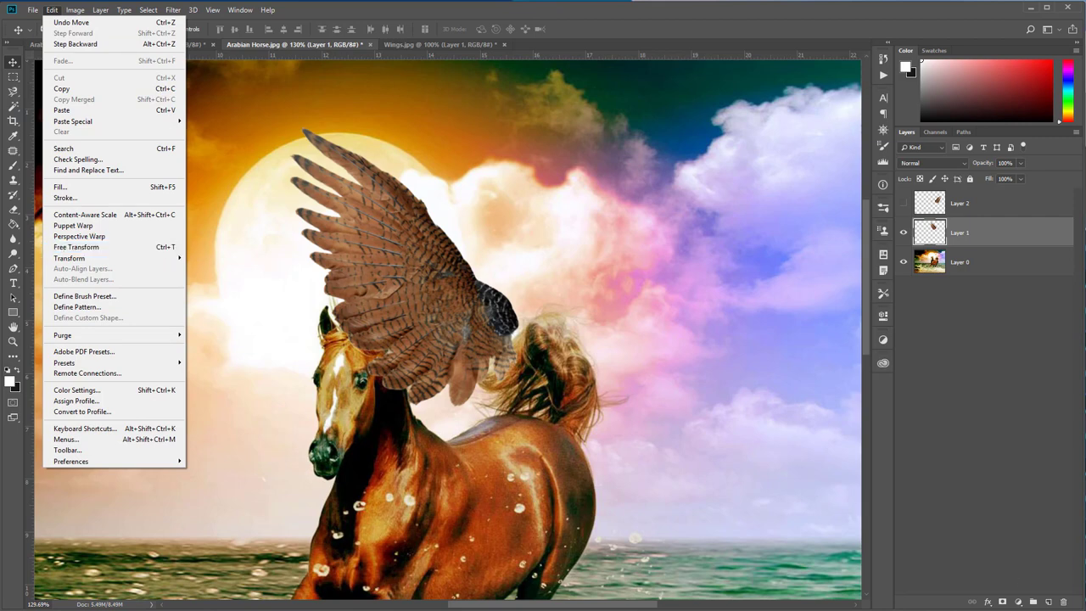
click(76, 247)
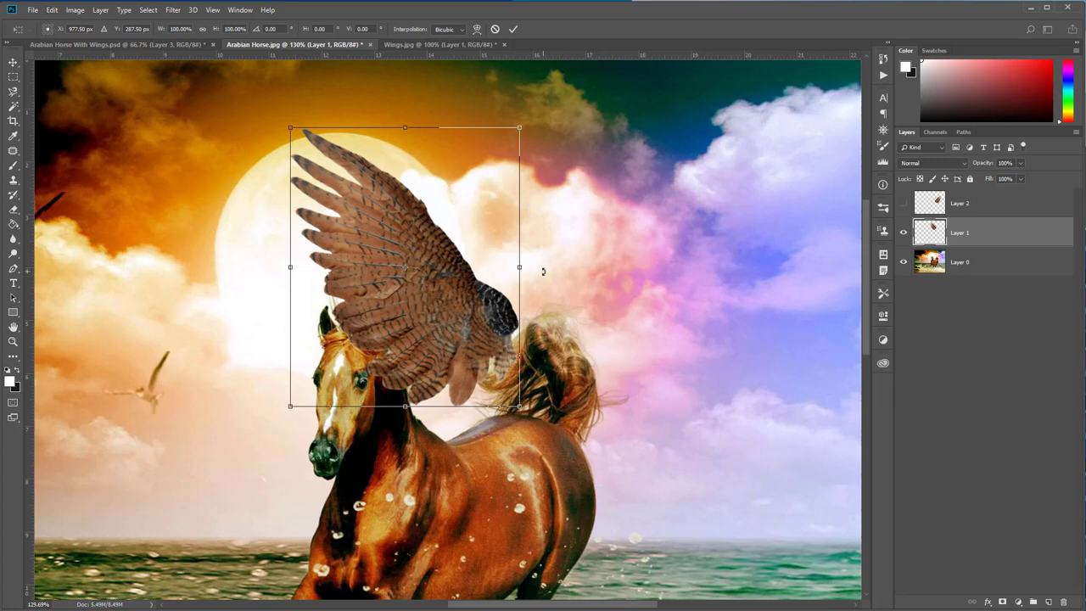
mouse_move(546, 270)
mouse_down()
mouse_move(553, 340)
mouse_move(397, 268)
mouse_move(465, 325)
mouse_move(461, 303)
mouse_up()
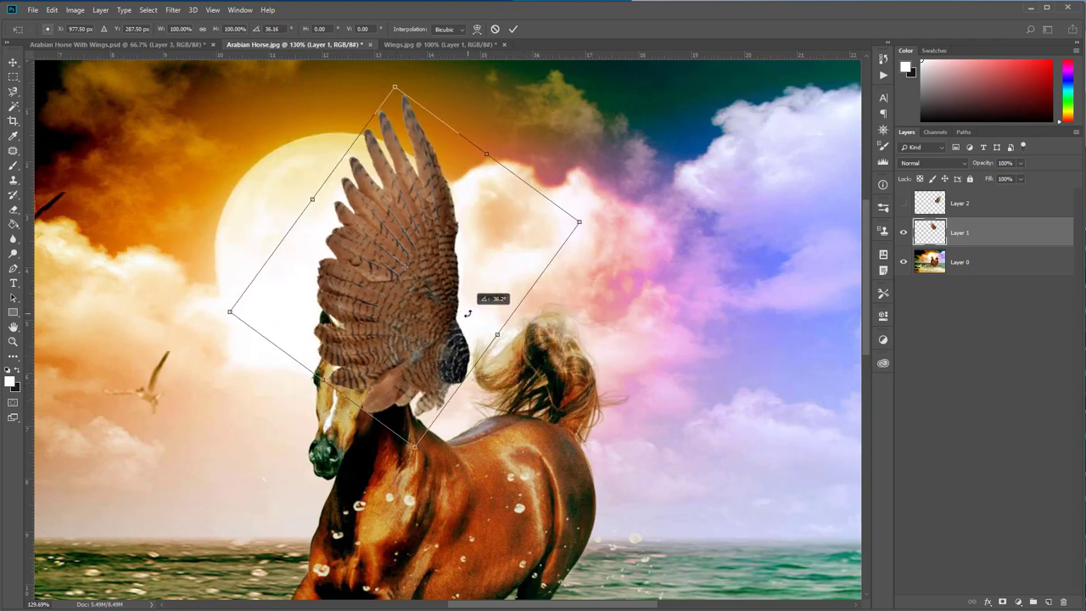
drag(404, 213, 449, 245)
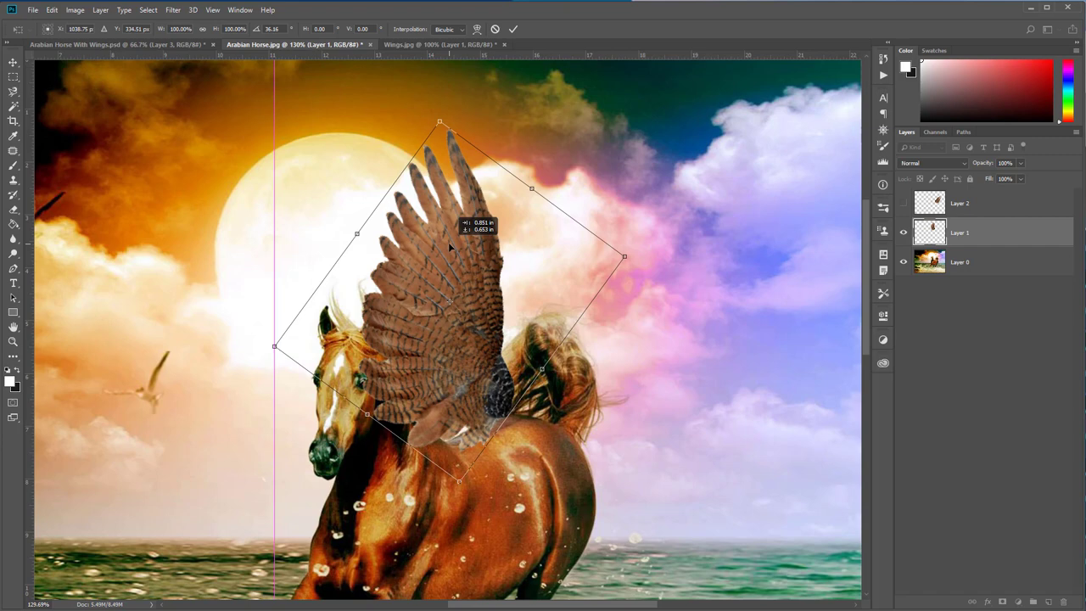
drag(448, 242, 441, 241)
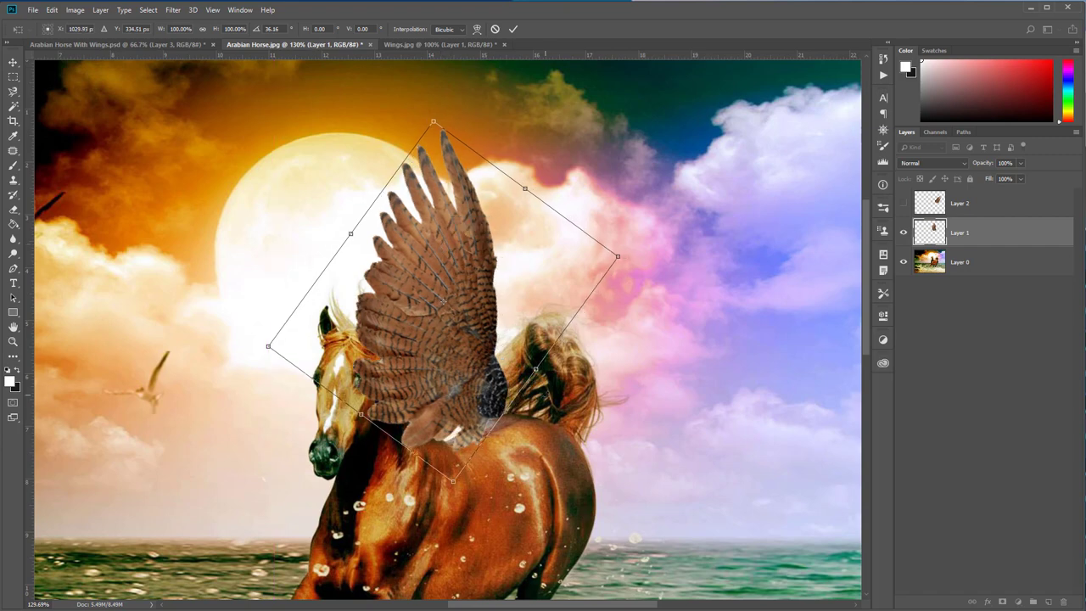
click(512, 29)
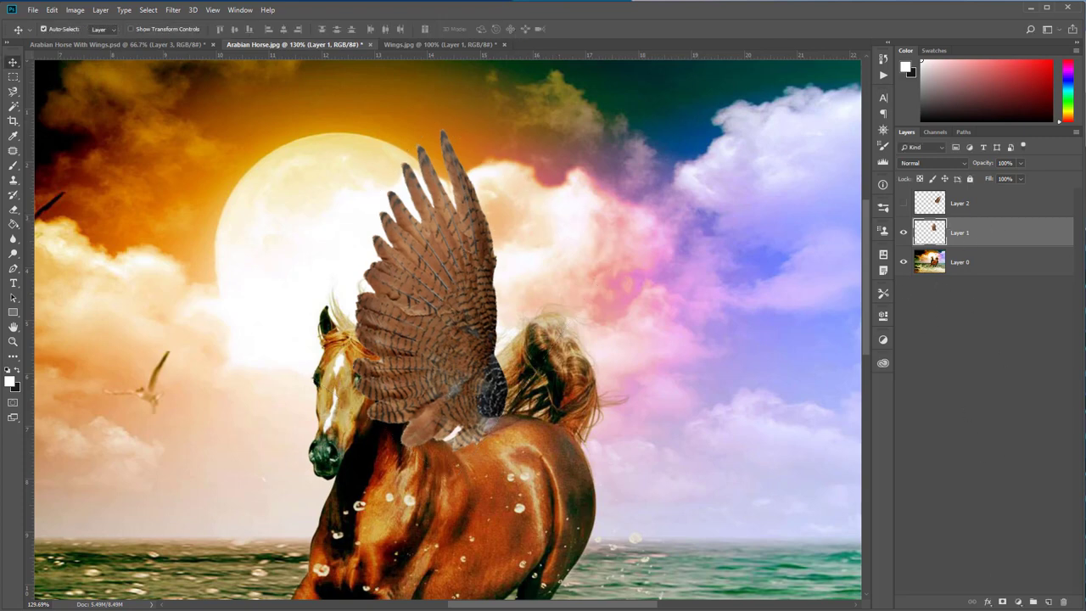
- Create a new layer group named Group 1 and move Layer 1 into it
drag(1045, 606, 1030, 588)
click(1033, 602)
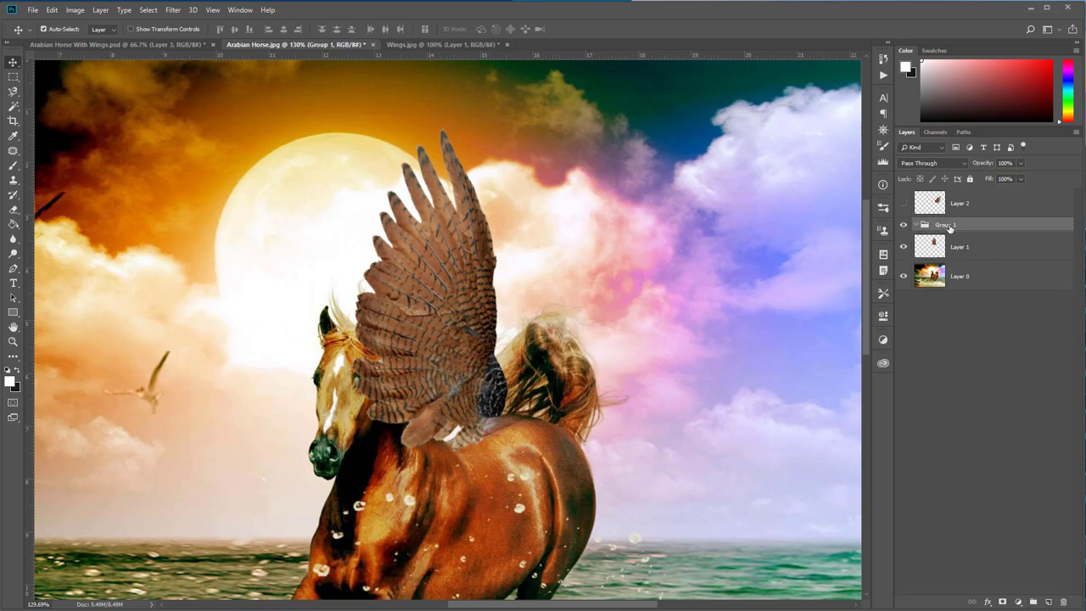
double_click(946, 225)
click(957, 248)
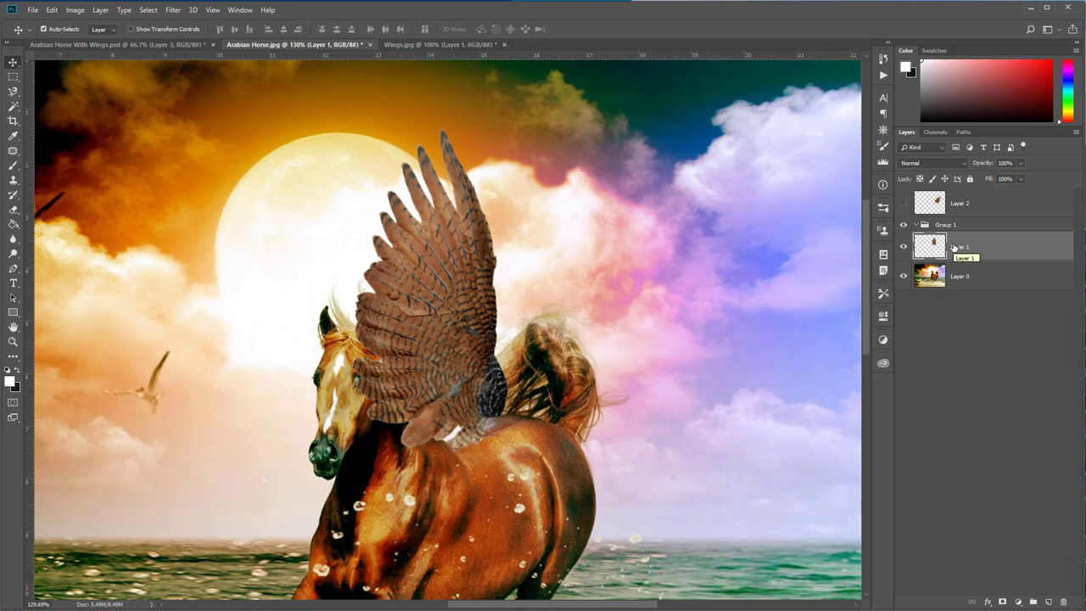
drag(954, 246, 943, 227)
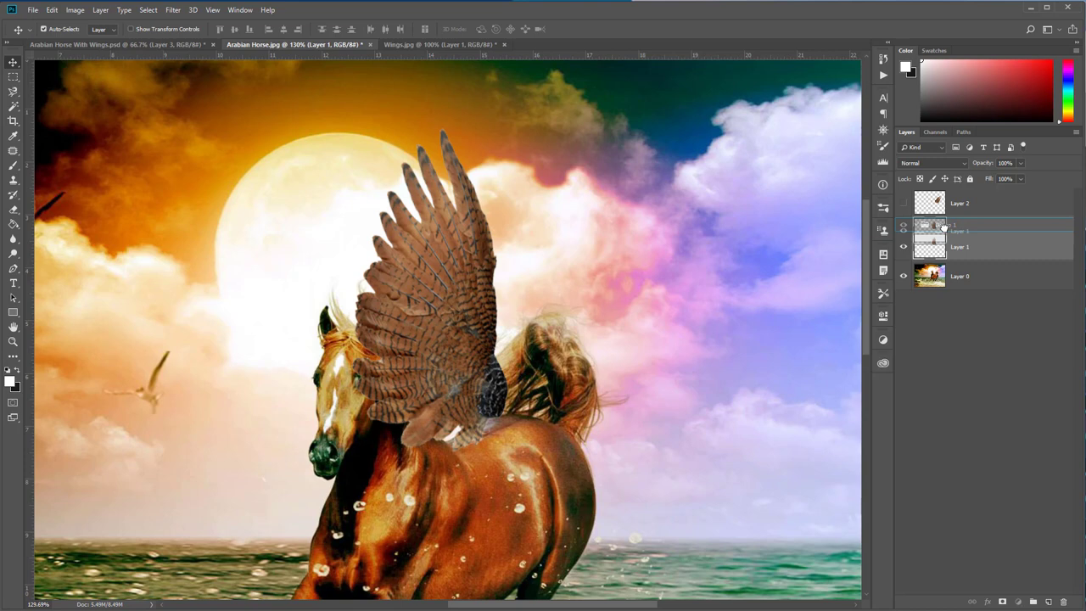
drag(943, 227, 944, 227)
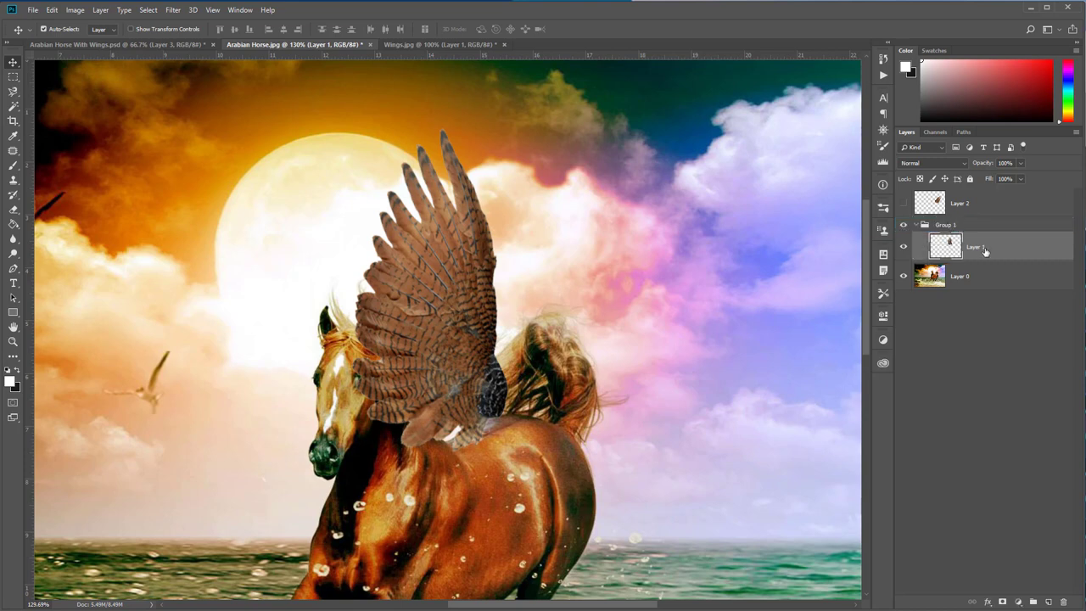
- Make the horse photo Layer 0 active and hide Group 1 so only the horse shows
click(904, 227)
click(903, 225)
click(966, 277)
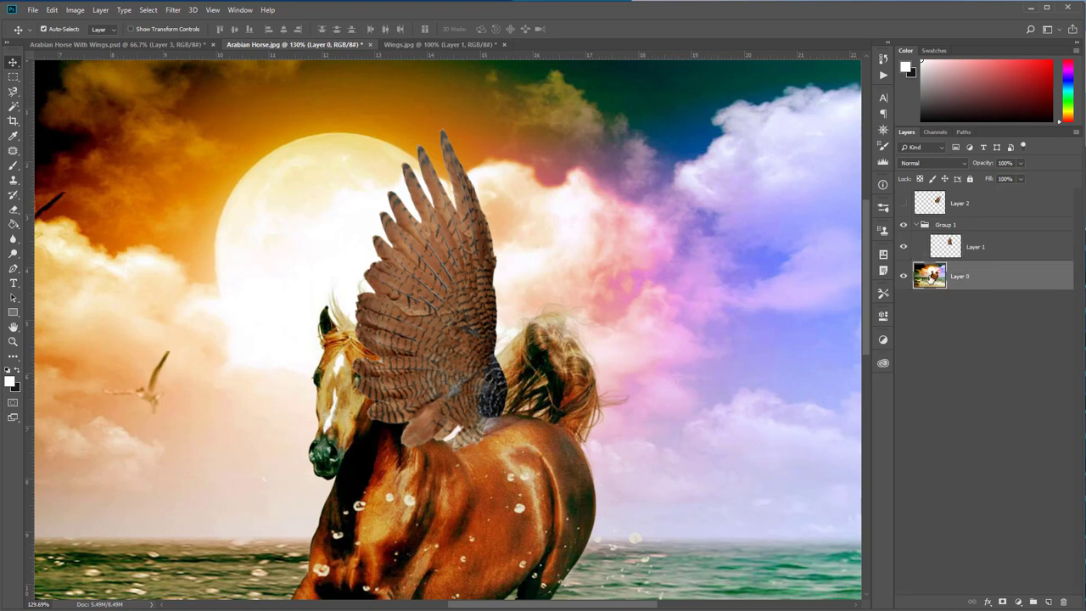
click(904, 226)
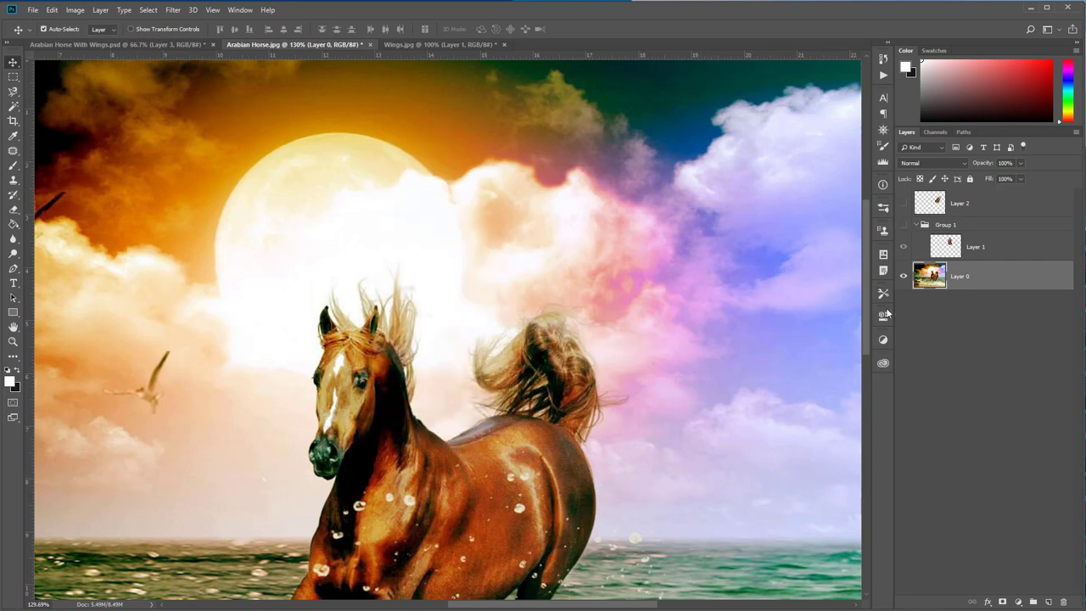
- Select the galloping horse with Quick Selection's Select Subject, then zoom out to the whole image
scroll(665, 312, down, 1)
scroll(665, 312, down, 3)
scroll(665, 313, down, 1)
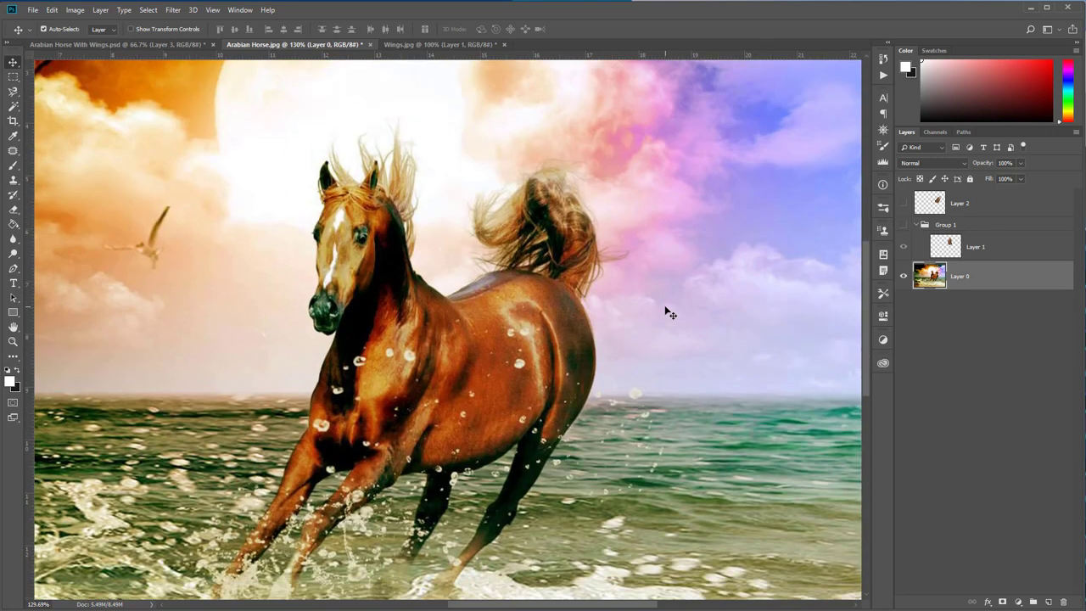
scroll(665, 312, down, 1)
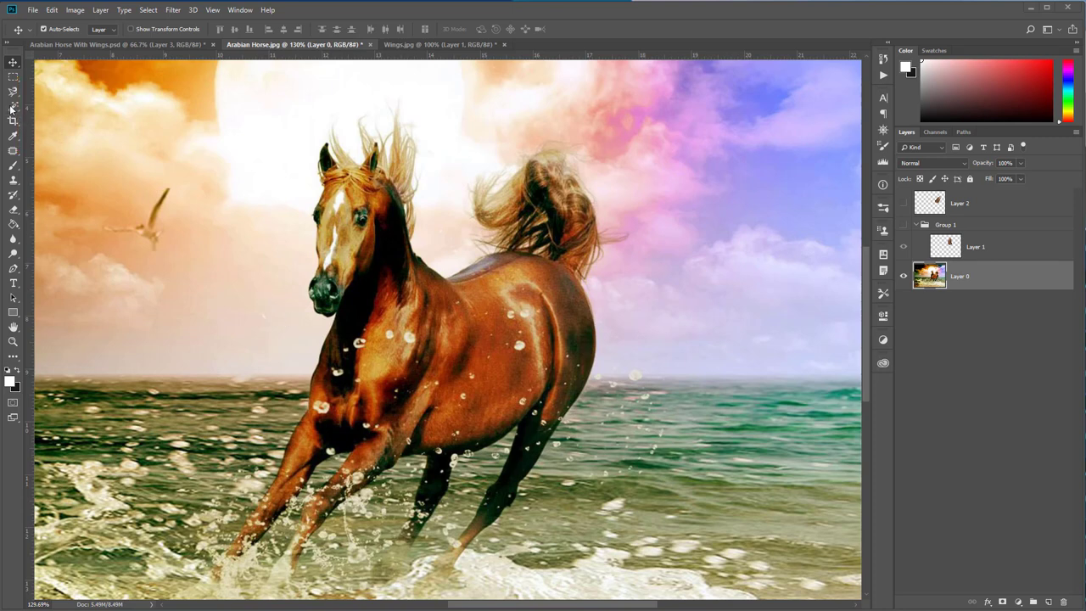
drag(11, 108, 48, 108)
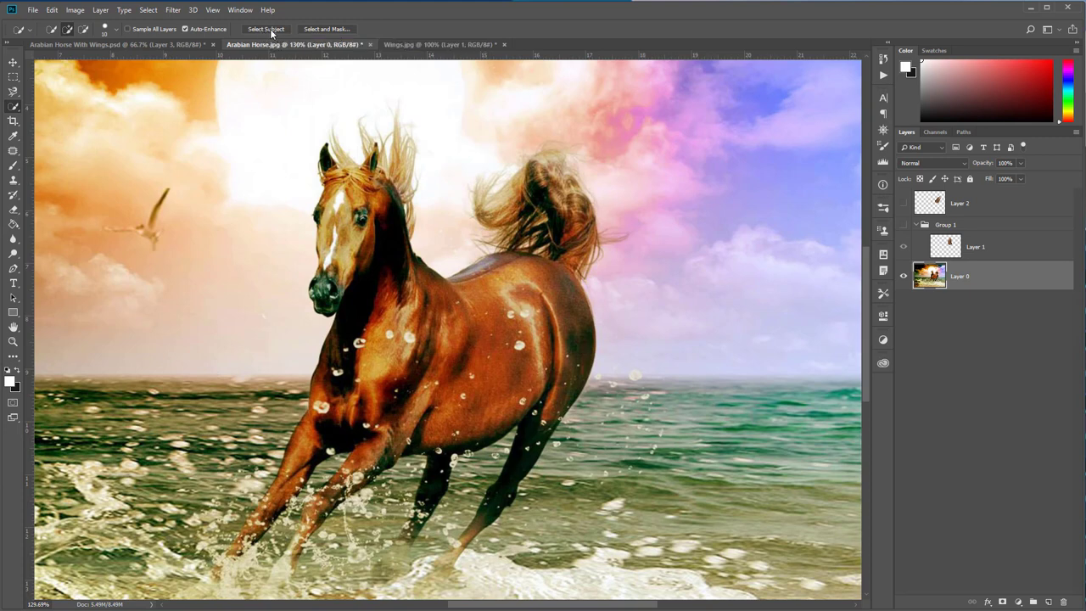
click(266, 30)
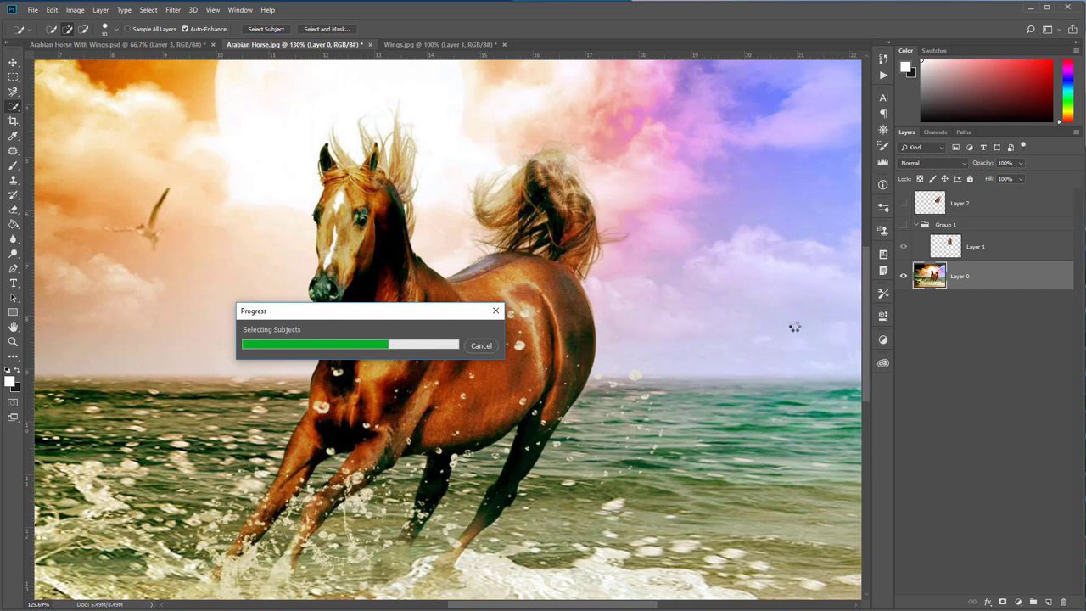
click(19, 342)
drag(283, 339, 252, 325)
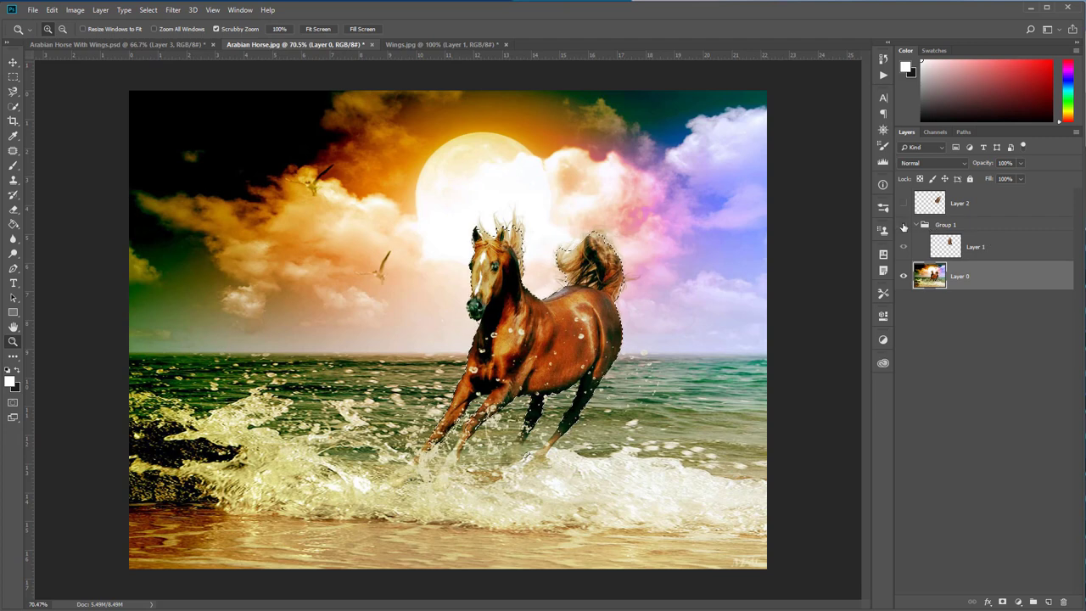
- Show Group 1 and add a layer mask from the horse selection to it
click(904, 224)
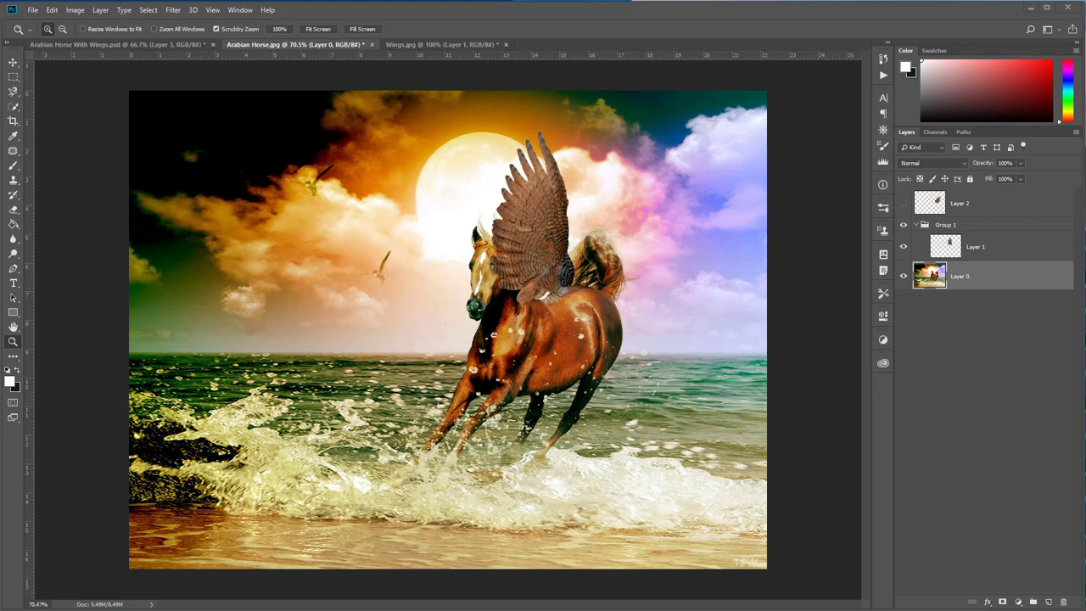
click(1003, 603)
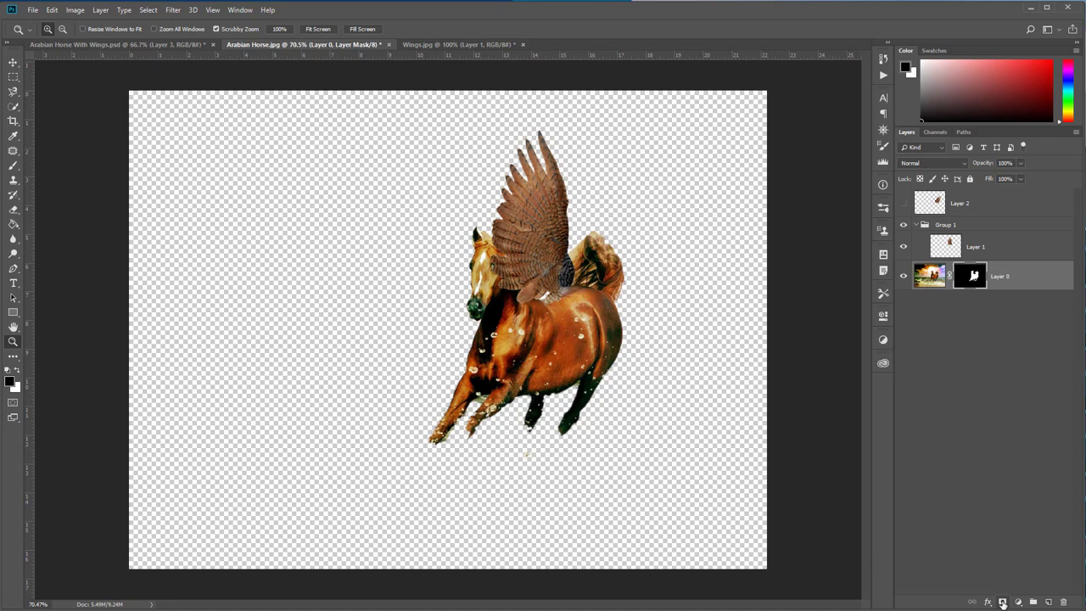
key(ctrl+z)
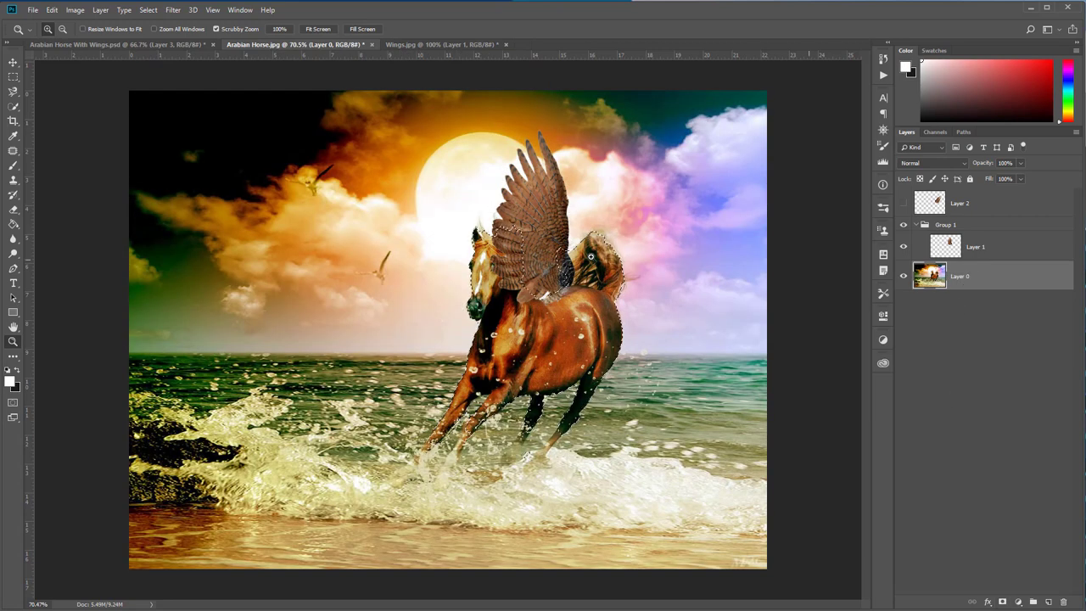
click(944, 226)
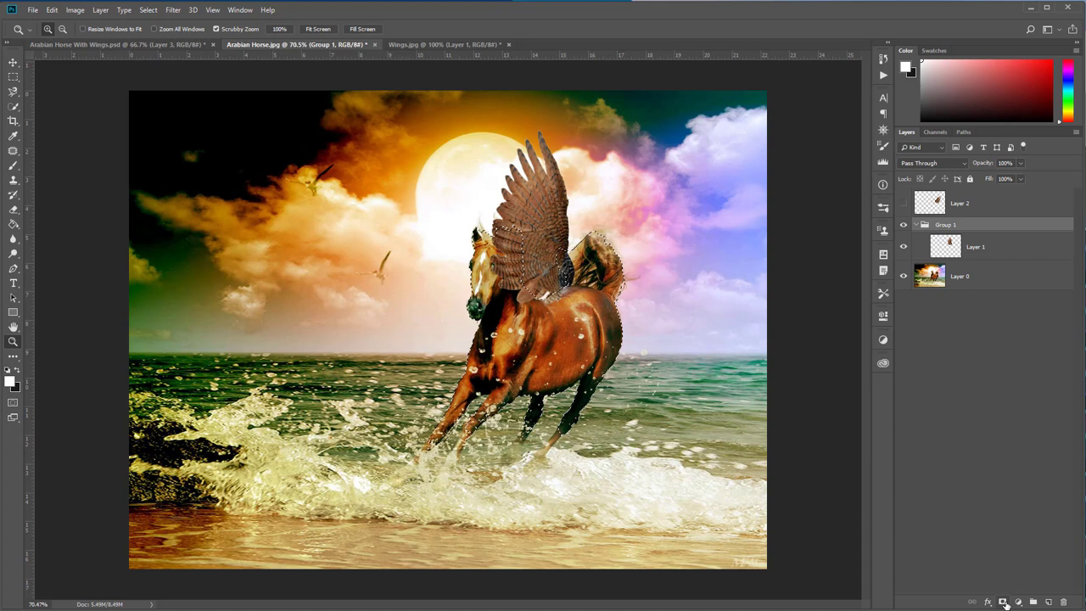
click(1004, 601)
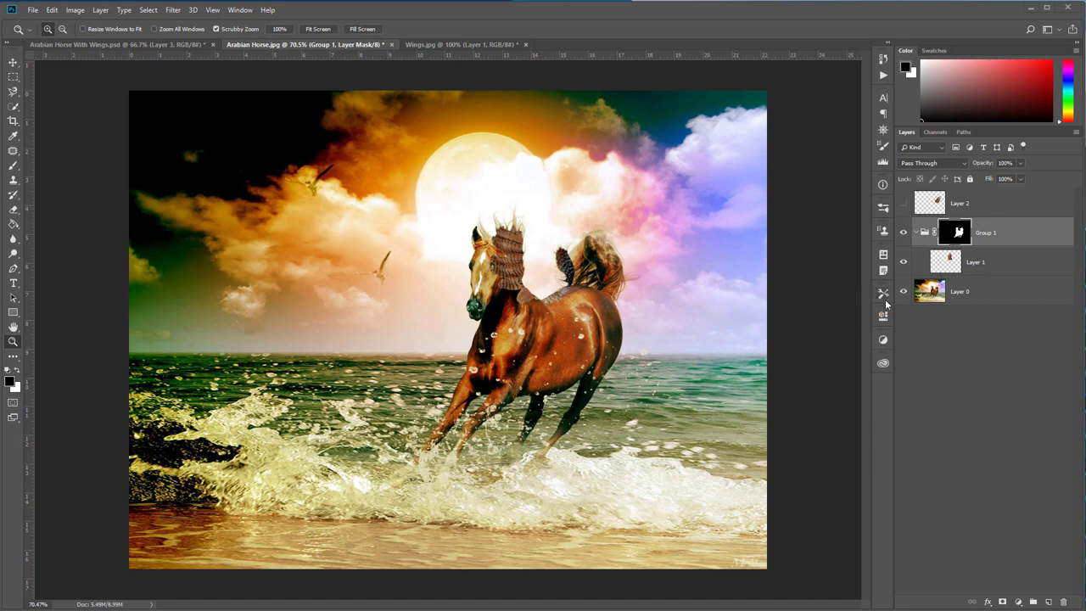
- Invert Group 1's mask so the horse covers the wings, and zoom in
click(887, 317)
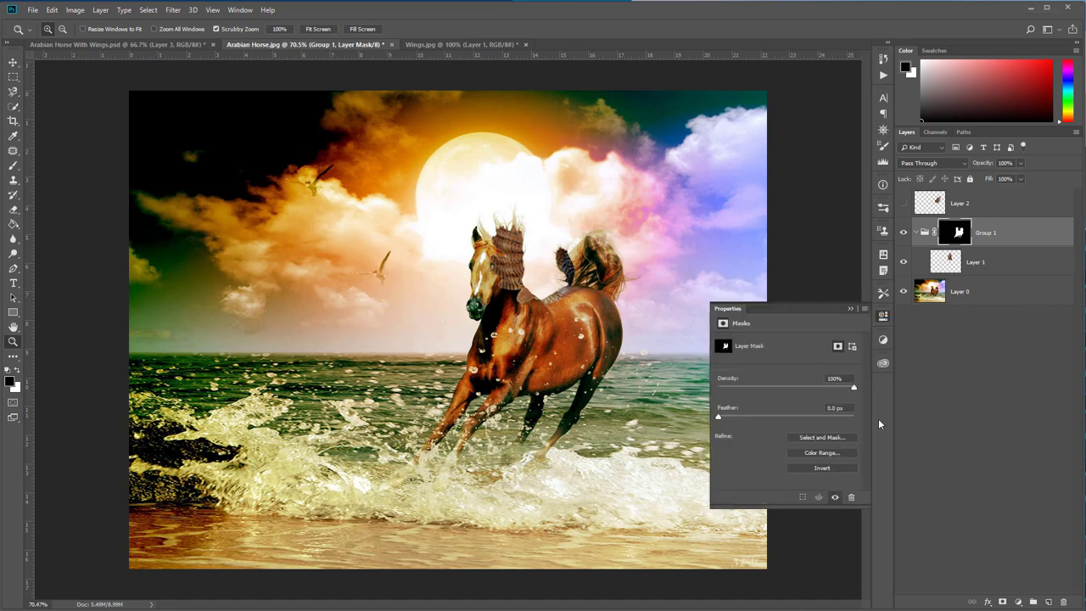
click(823, 468)
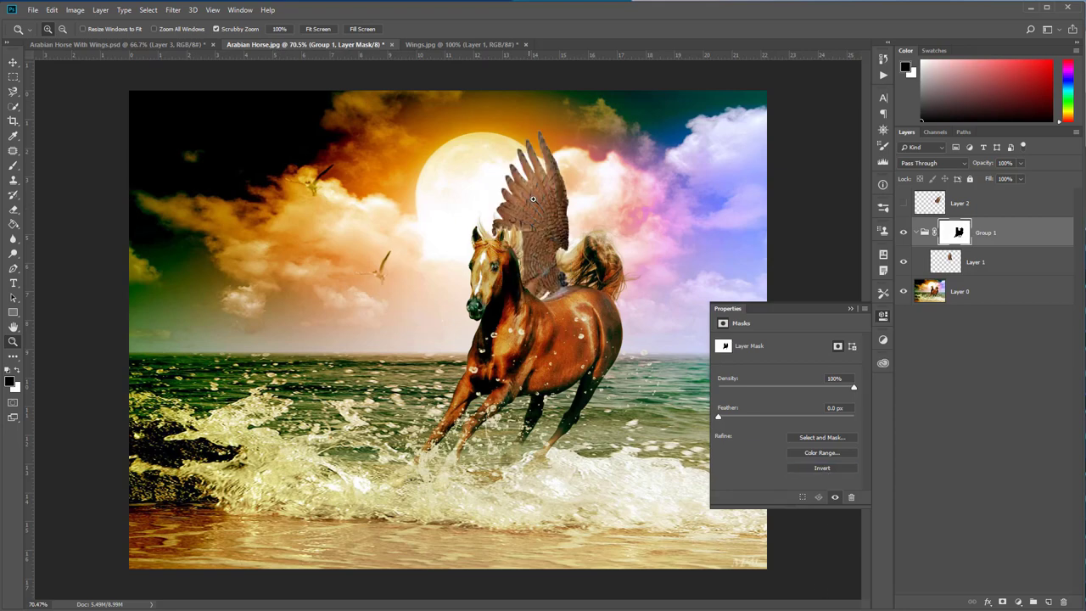
drag(538, 199, 573, 230)
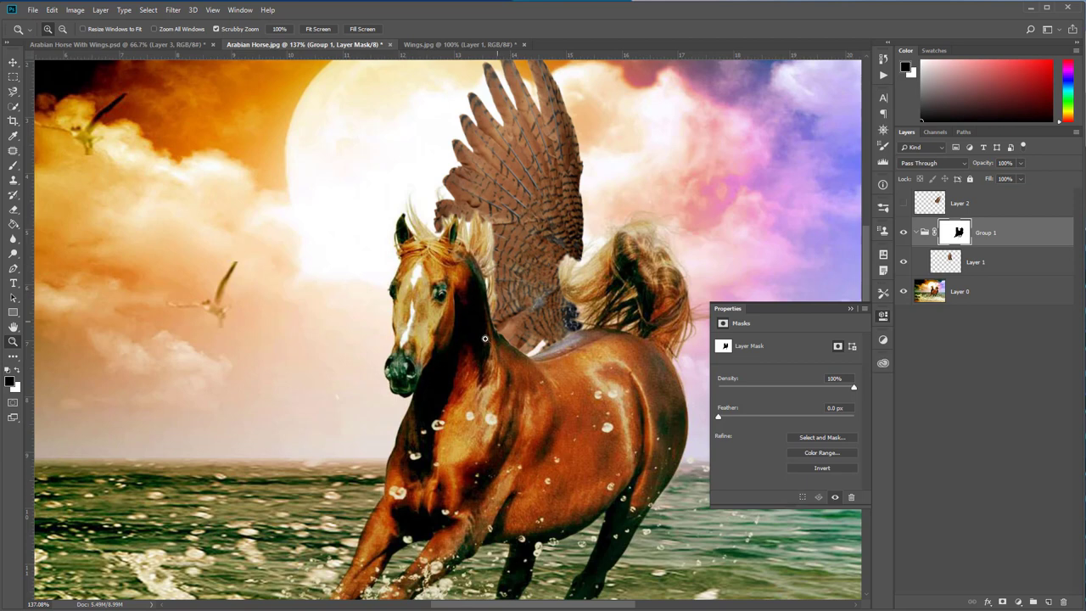
- Move the Layer 1 wing left so it sits behind the horse's head
click(970, 269)
key(x)
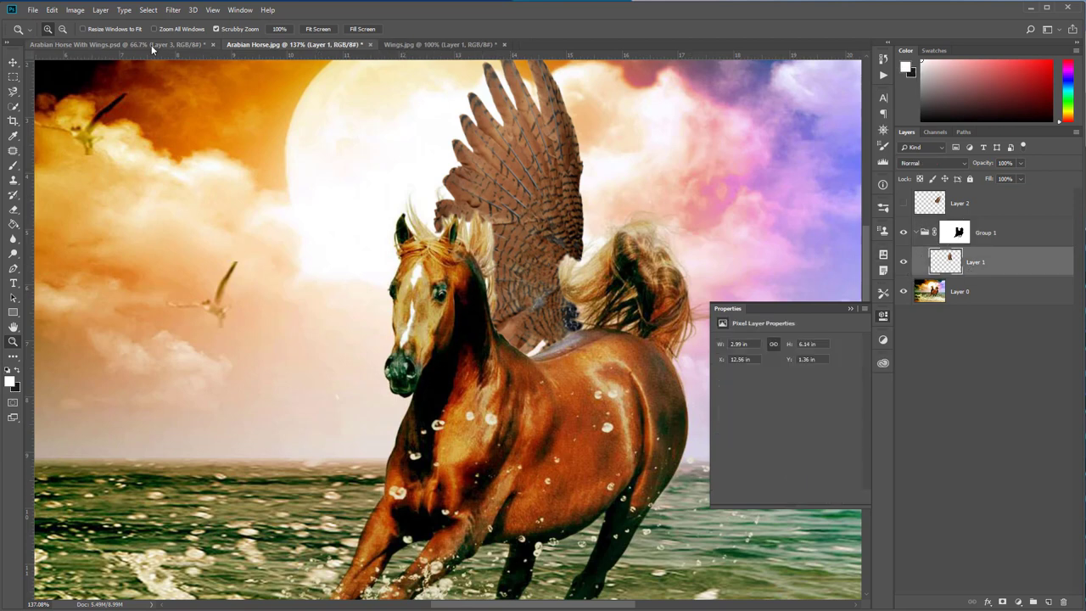
key(v)
mouse_move(606, 272)
mouse_down()
mouse_move(513, 246)
mouse_move(539, 259)
mouse_move(509, 271)
mouse_up()
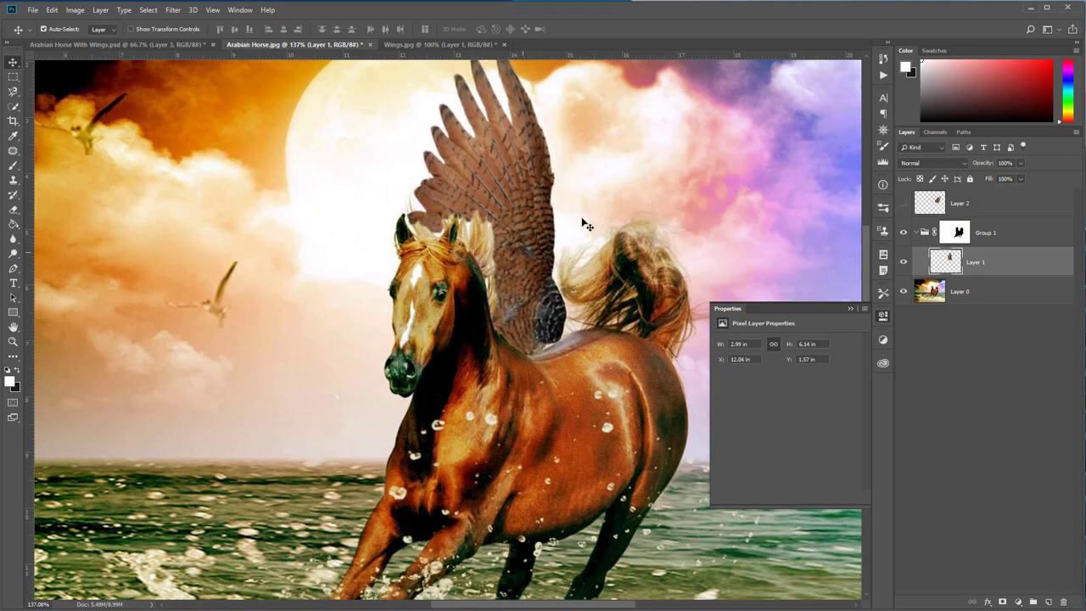
scroll(585, 225, up, 2)
scroll(212, 376, up, 2)
click(12, 341)
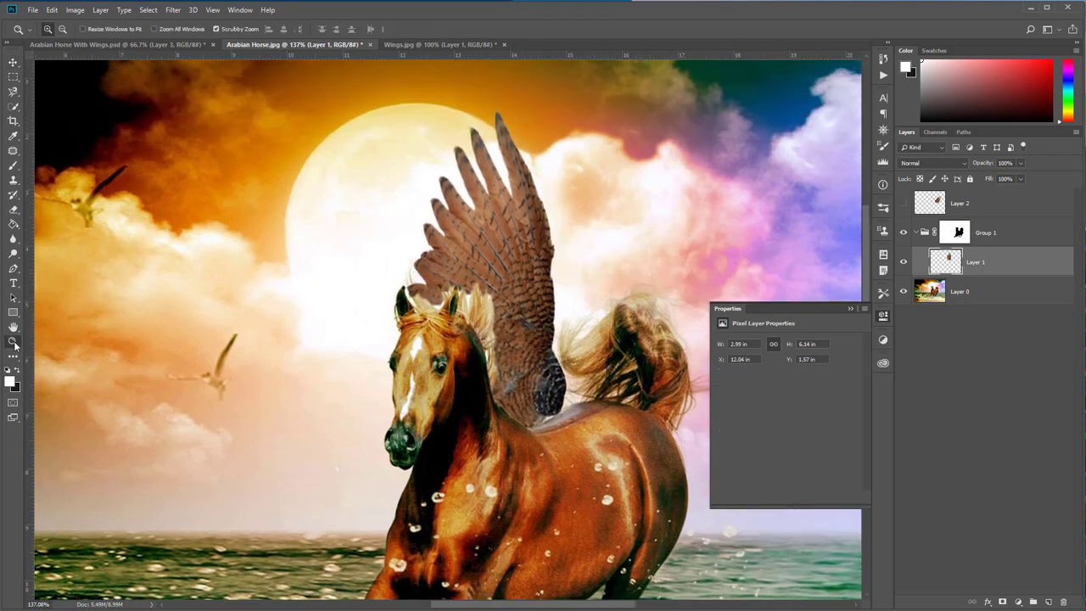
mouse_move(475, 331)
mouse_down()
mouse_move(450, 326)
mouse_move(492, 327)
mouse_up()
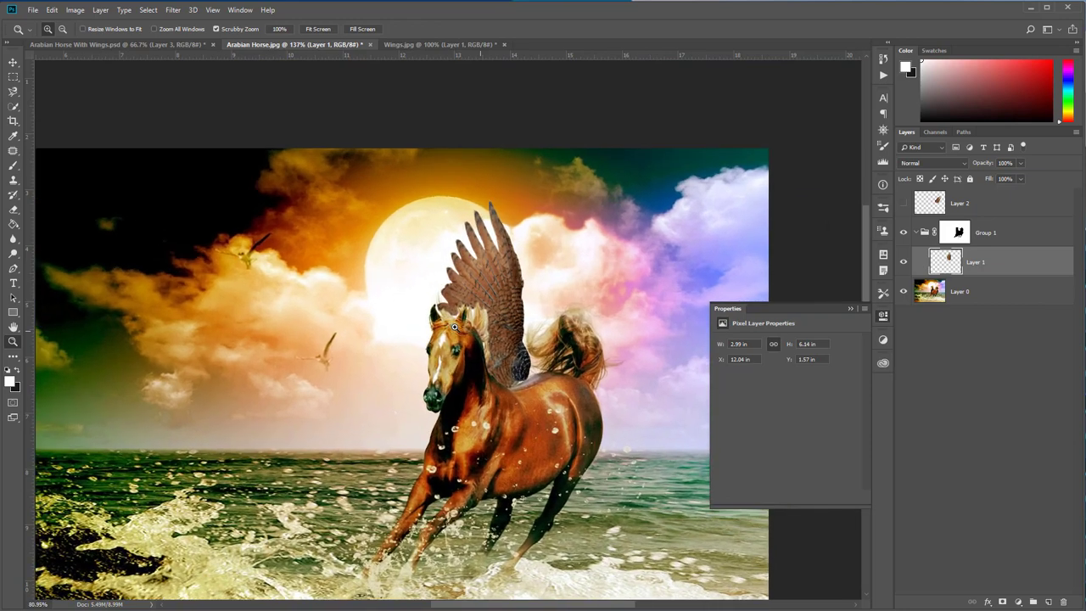
click(13, 64)
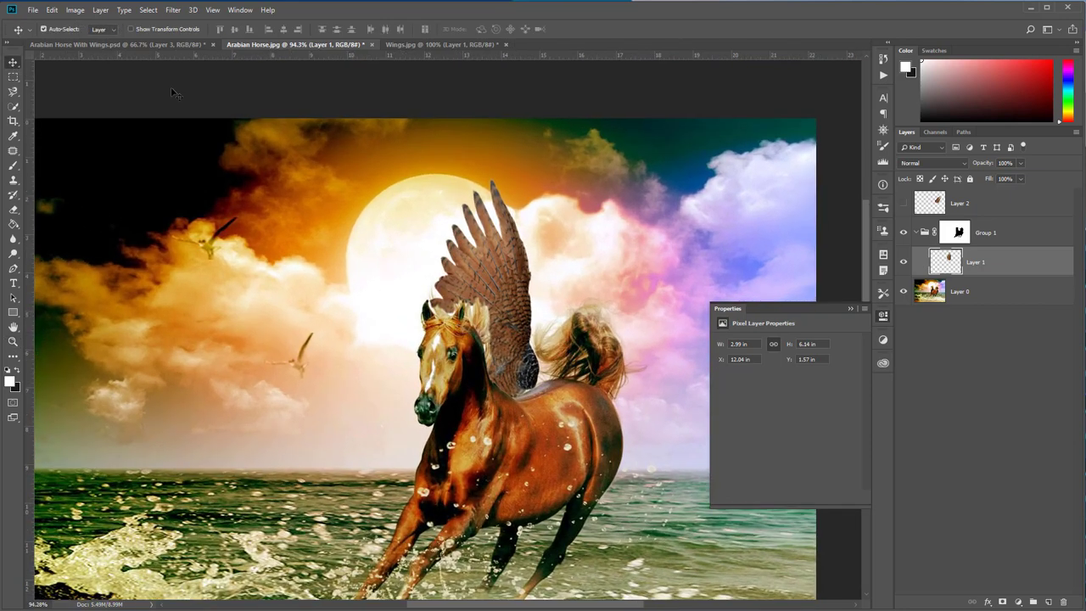
mouse_move(518, 295)
mouse_down()
mouse_move(525, 300)
mouse_move(119, 46)
mouse_move(169, 59)
mouse_up()
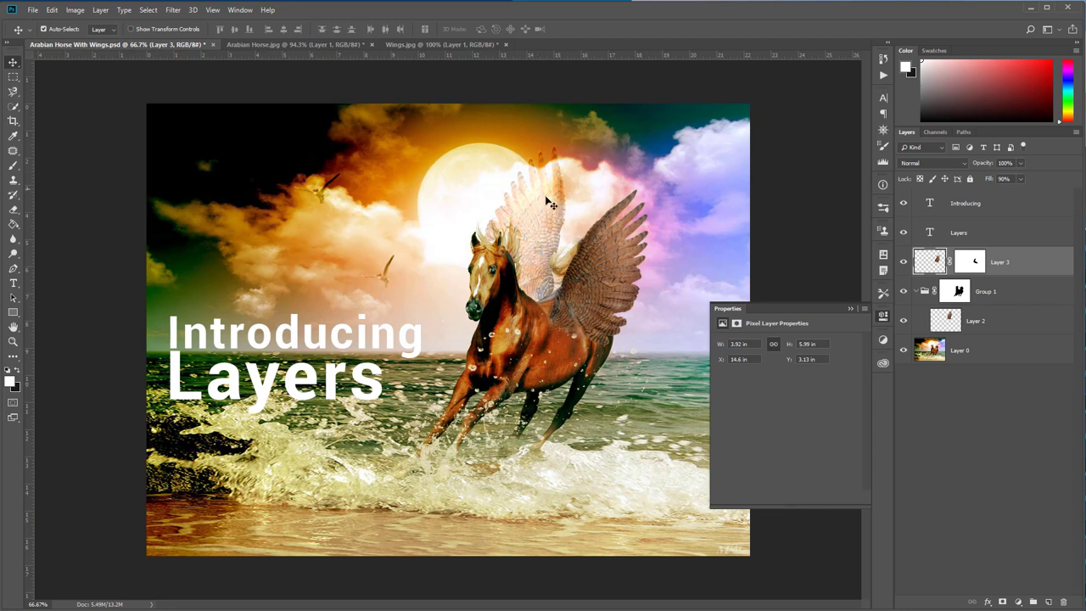
- In Arabian Horse.jpg, rotate the wing about 11° clockwise and close the Properties panel
click(288, 42)
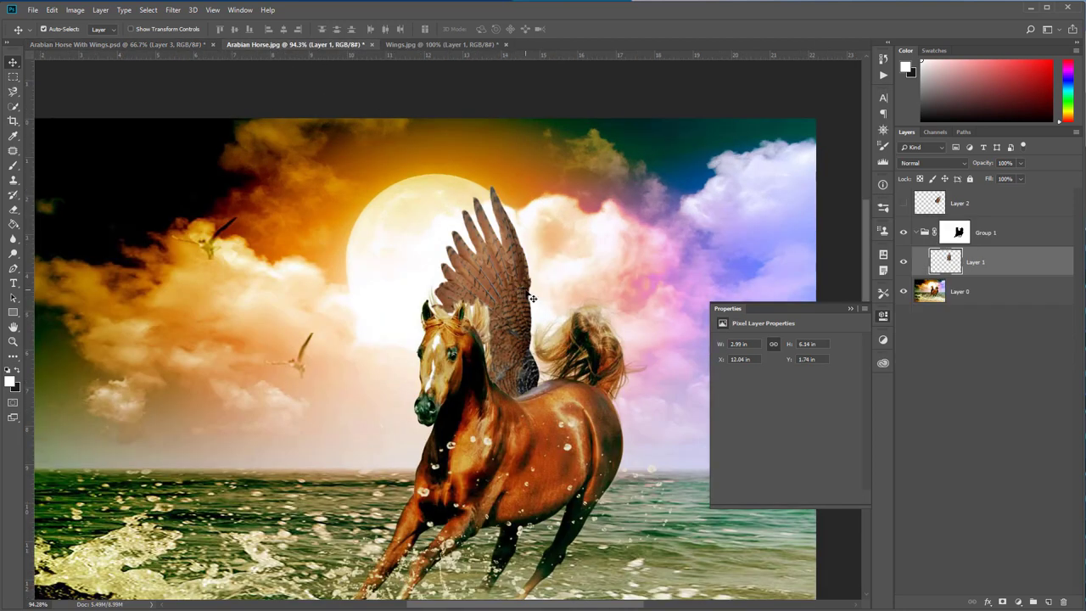
key(ctrl+t)
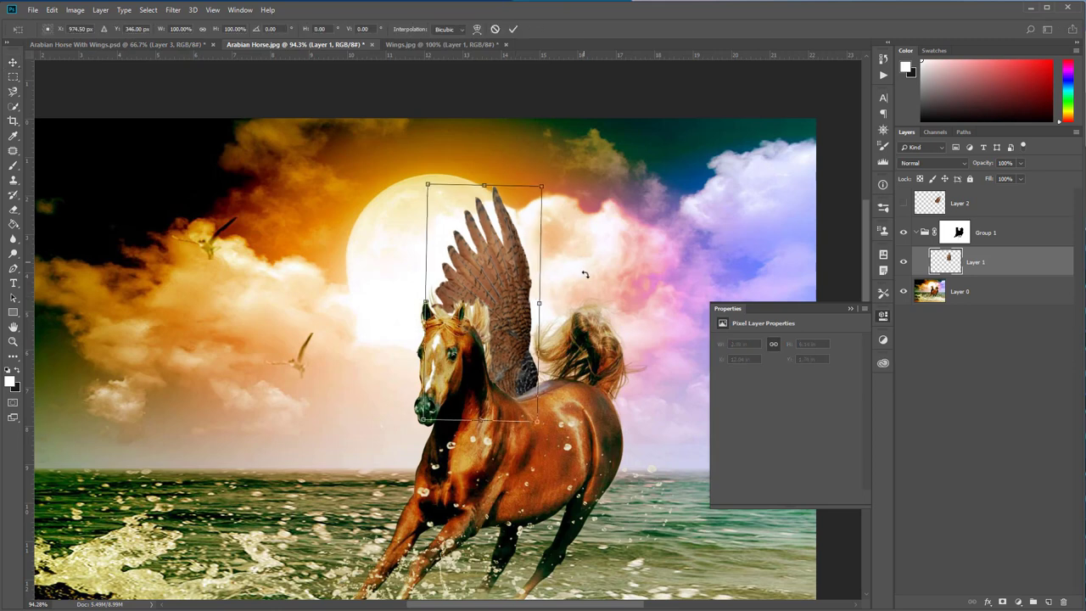
drag(582, 274, 552, 277)
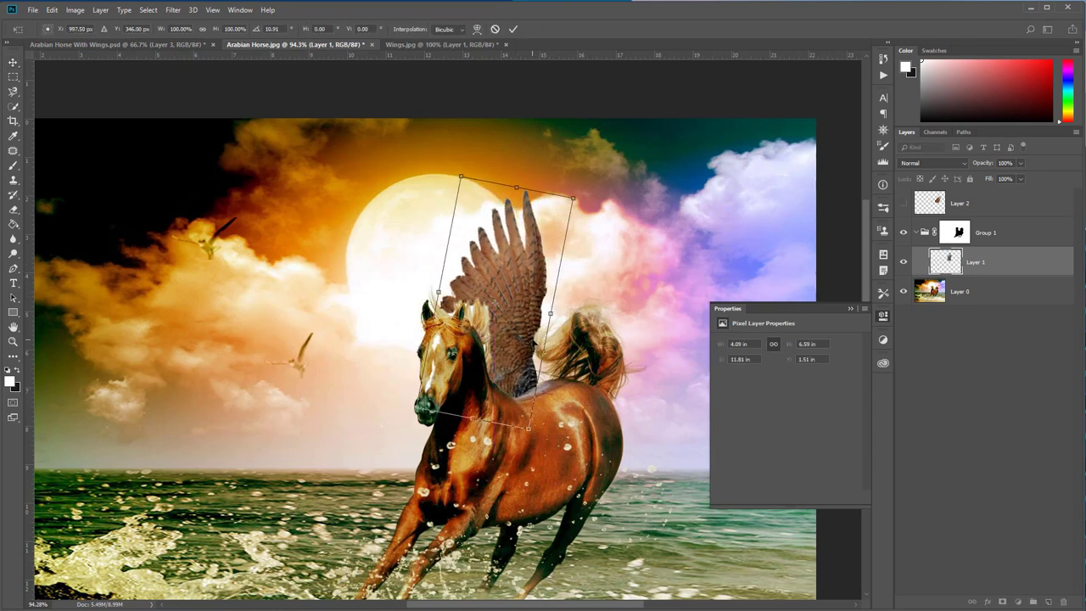
key(Return)
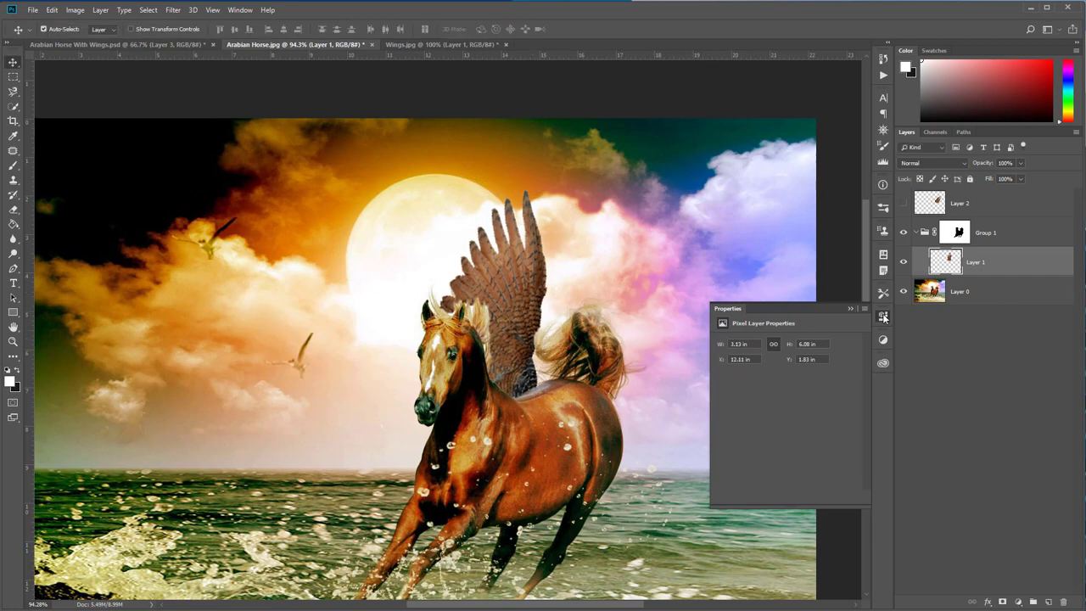
click(883, 316)
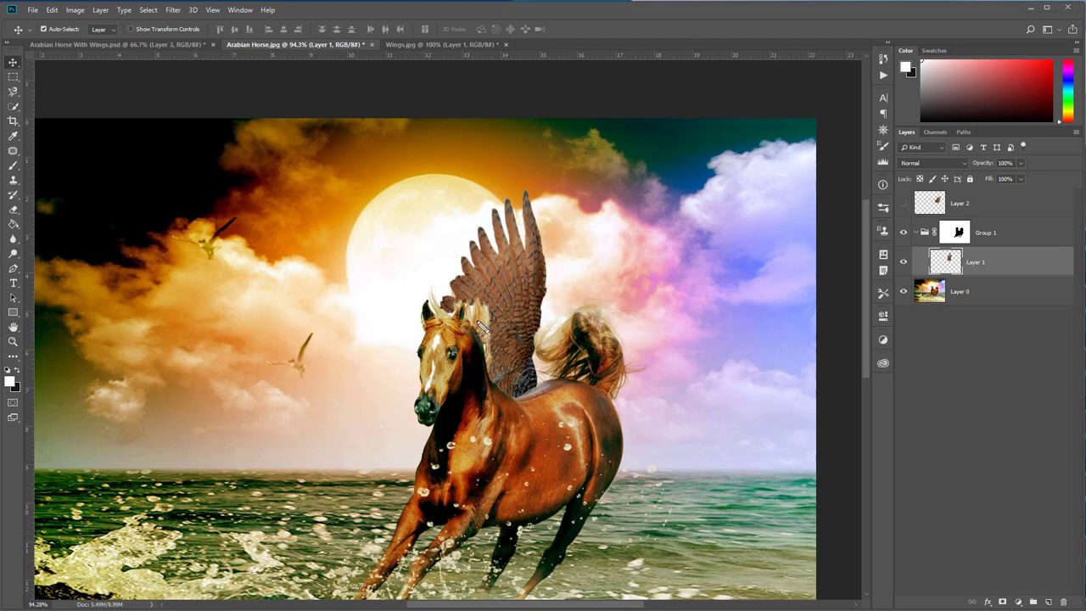
drag(465, 308, 493, 342)
- Show Layer 2, rotate the second wing about 11° counterclockwise, and shift it left onto the horse
click(950, 204)
click(904, 206)
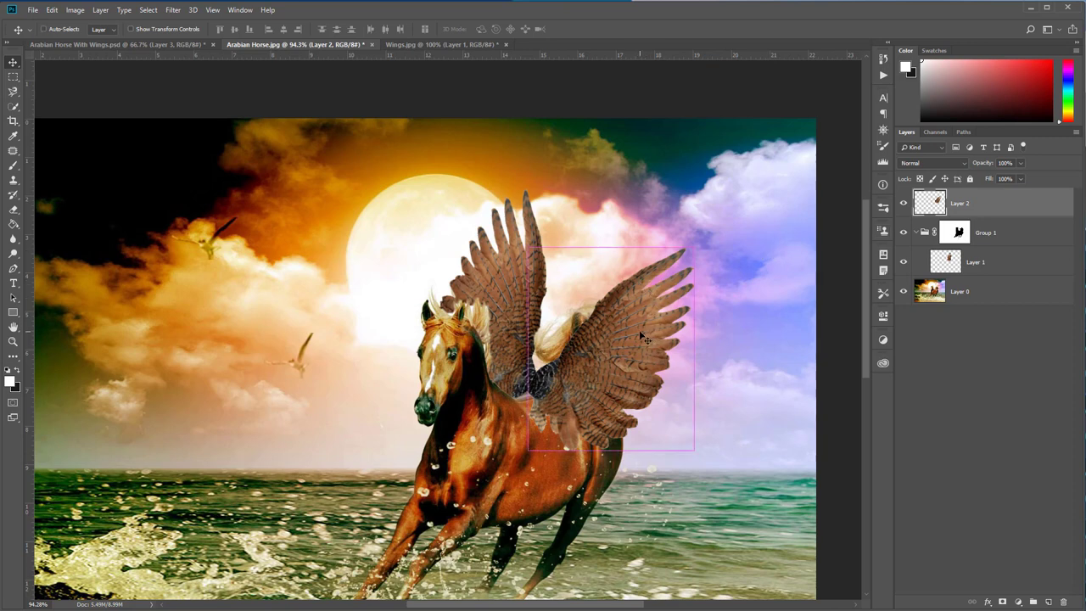
key(ctrl+t)
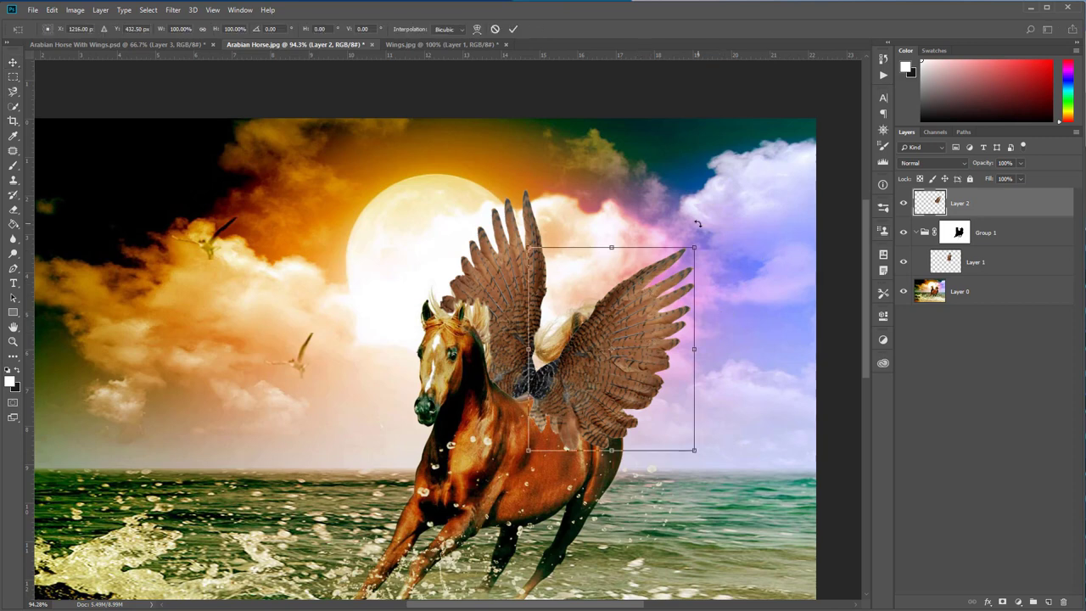
drag(696, 236, 674, 222)
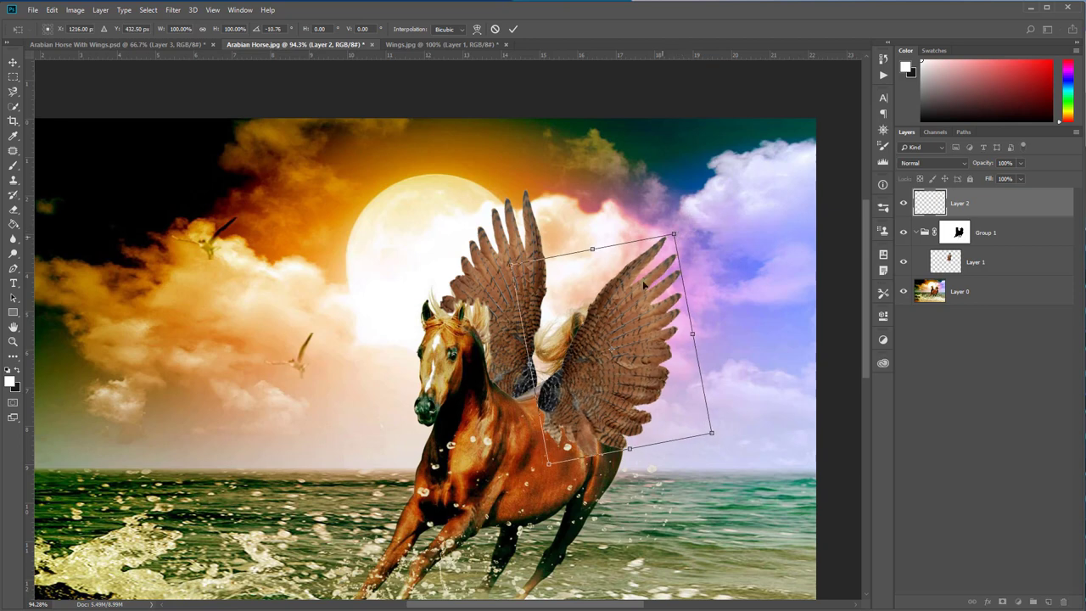
mouse_move(617, 390)
mouse_down()
mouse_move(602, 392)
mouse_move(615, 391)
mouse_up()
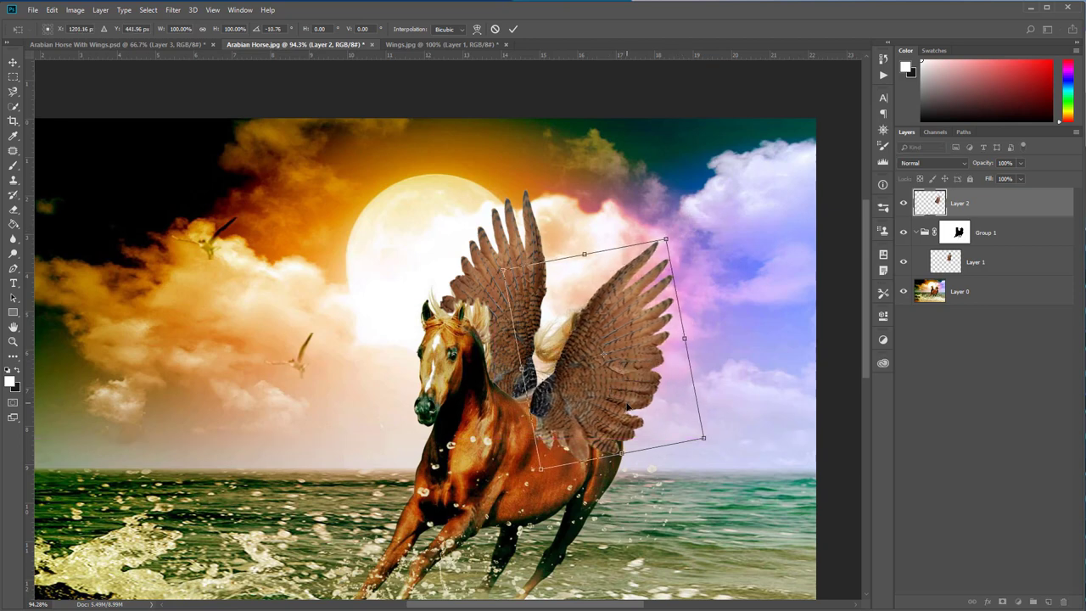
key(Return)
scroll(624, 424, down, 2)
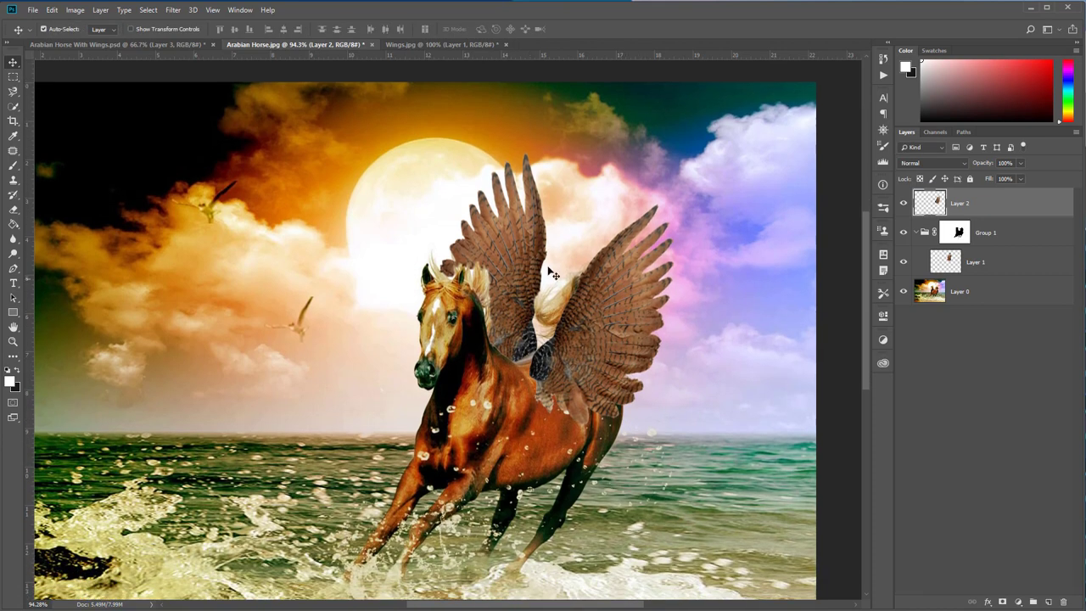
click(184, 44)
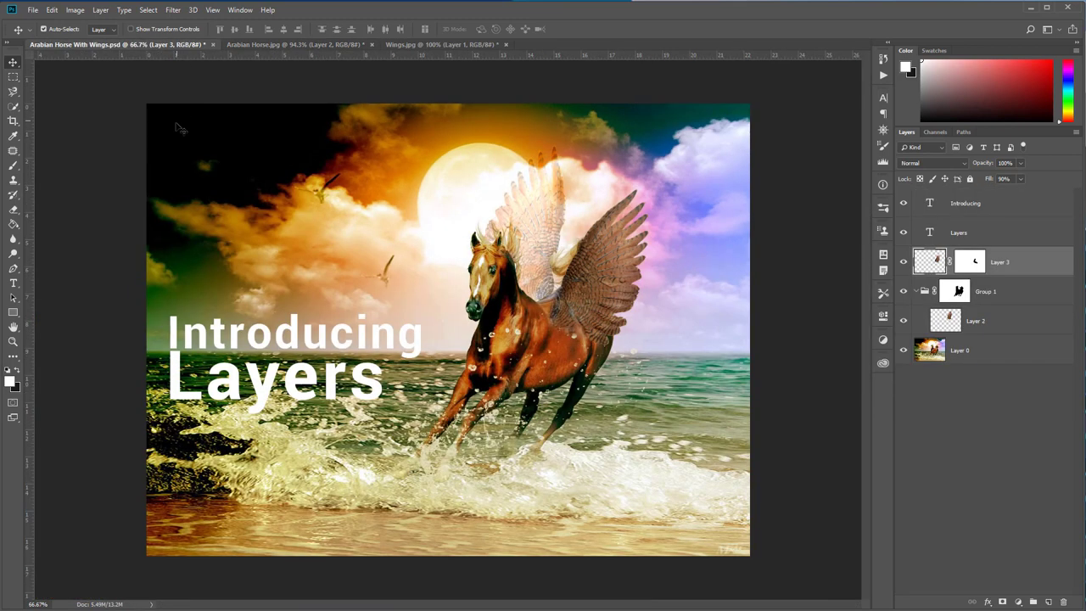
- Zoom in to check the wings in the PSD, then nudge Layer 2's wing slightly down and left
click(12, 341)
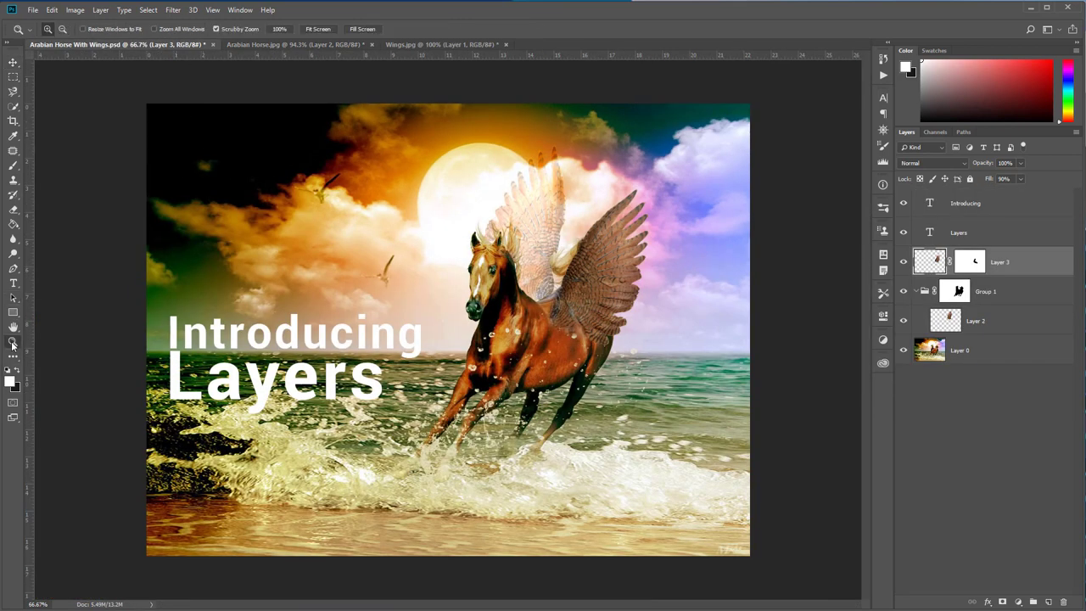
drag(600, 267, 521, 199)
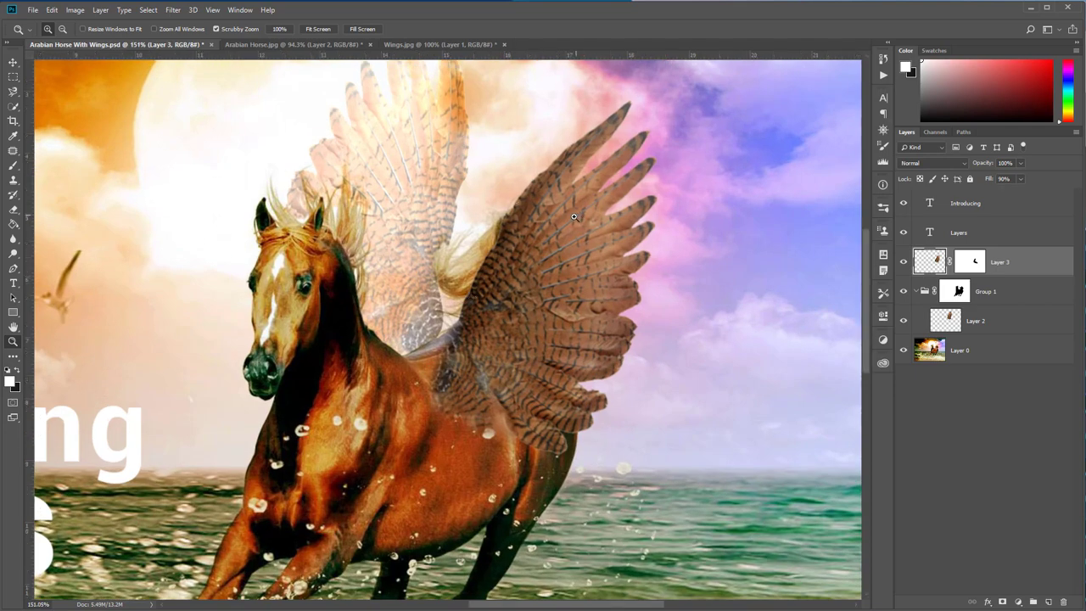
click(289, 44)
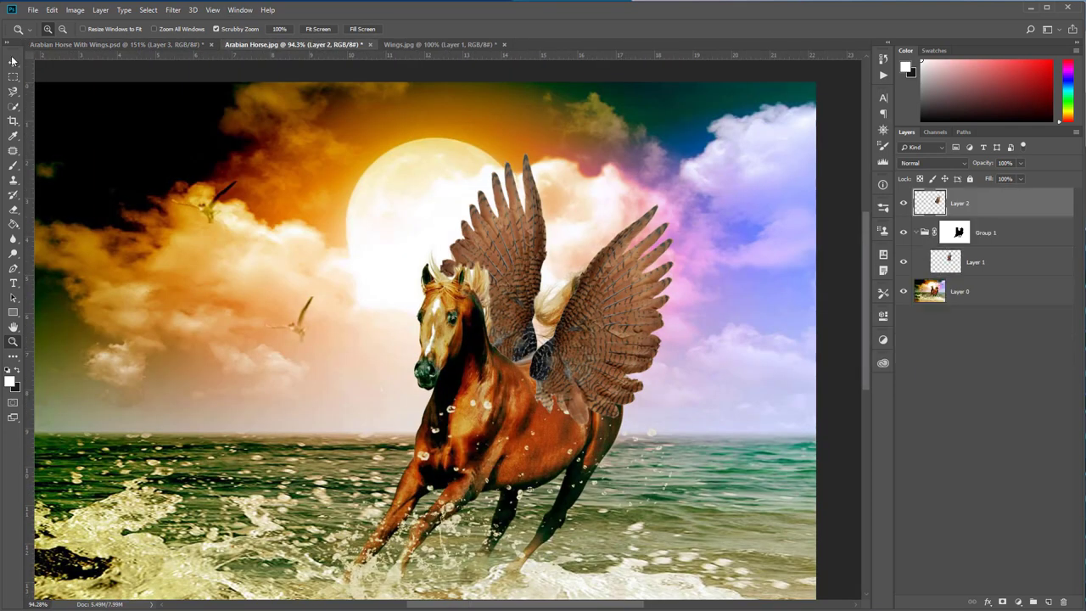
click(12, 61)
drag(562, 341, 555, 343)
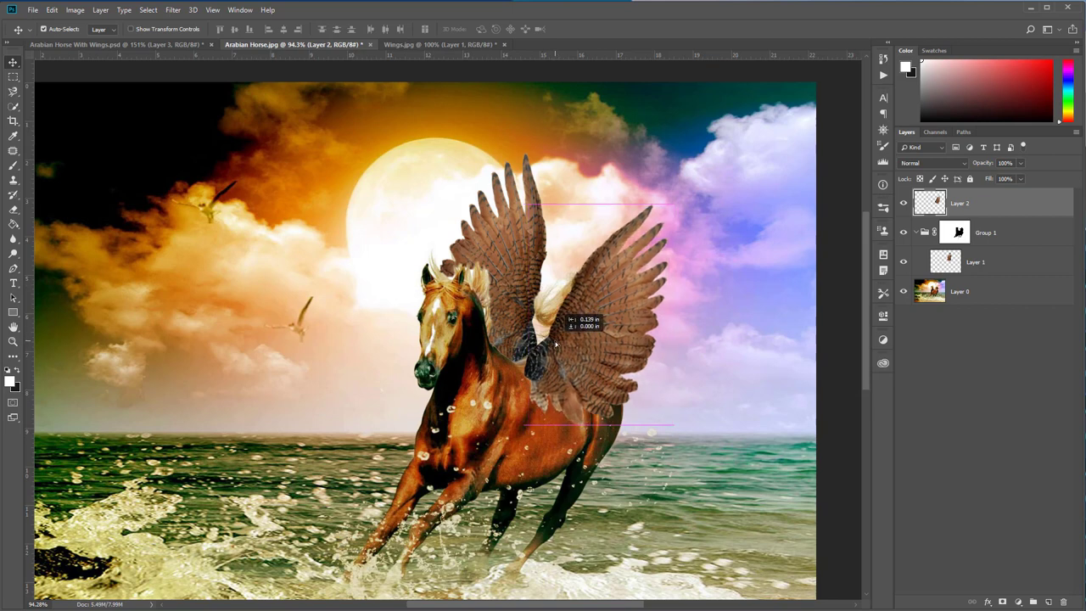
drag(556, 343, 552, 344)
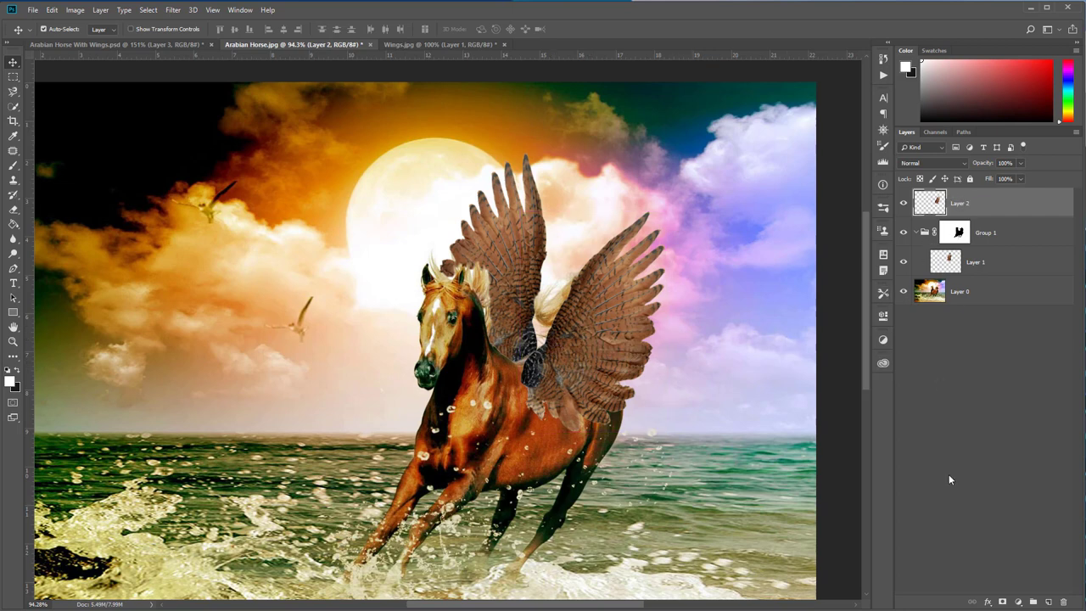
- Add a layer mask to Layer 2 and set up the Brush with 51% hardness
click(1004, 602)
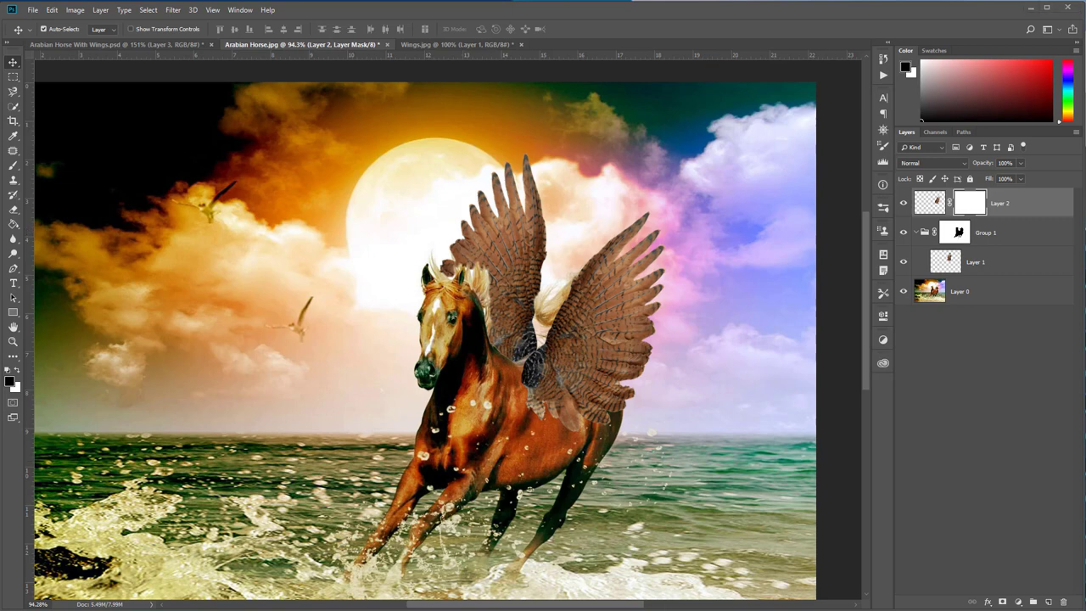
click(13, 165)
click(12, 166)
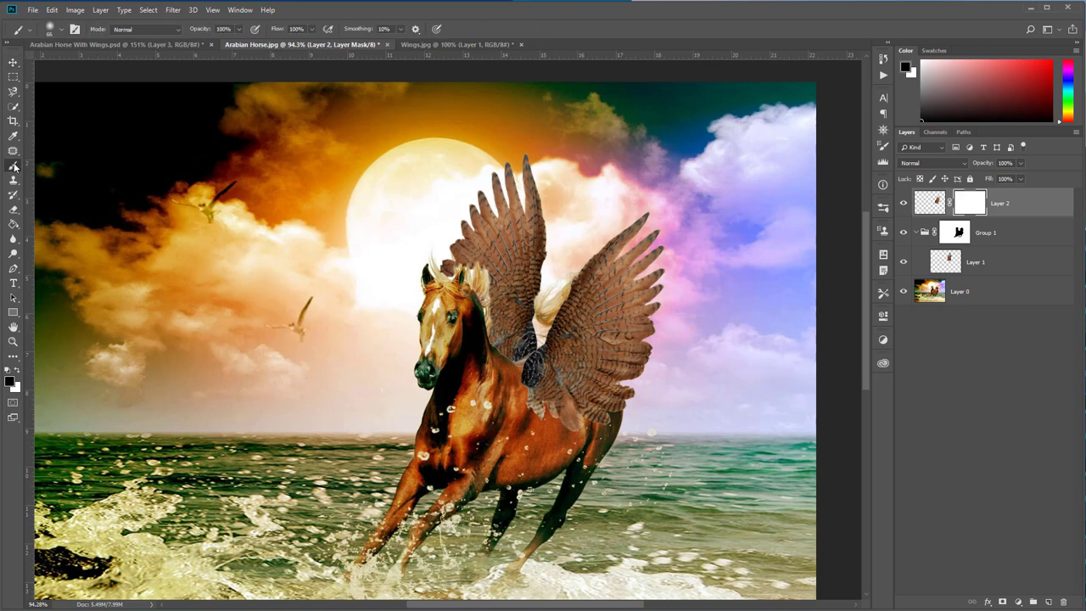
right_click(324, 178)
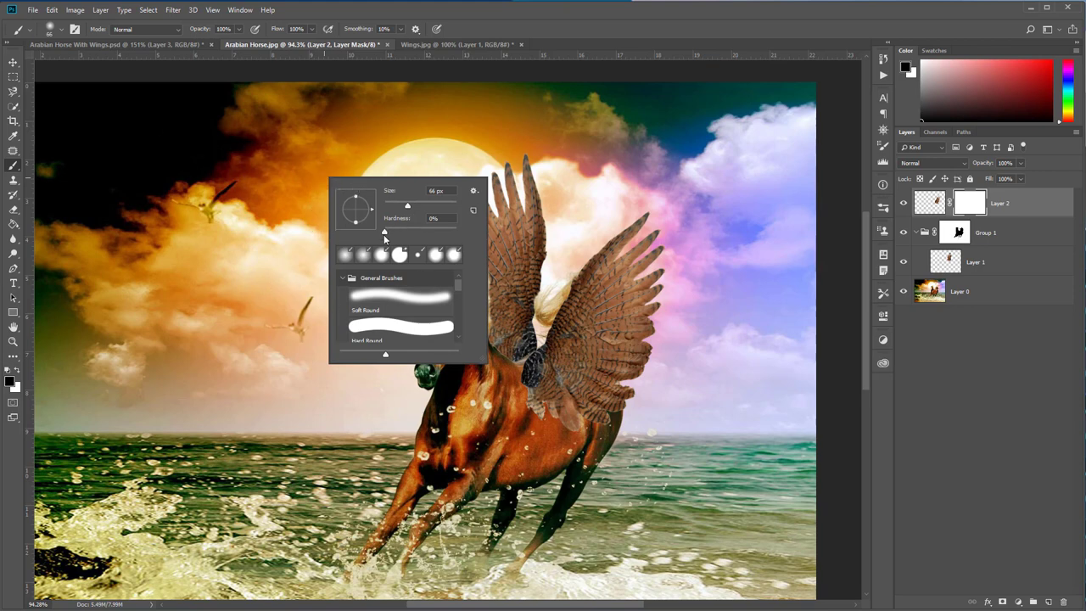
drag(384, 230, 422, 231)
- Paint out the wing feathers covering the horse's neck, back and shoulder on the mask
click(12, 342)
click(450, 344)
drag(544, 394, 574, 391)
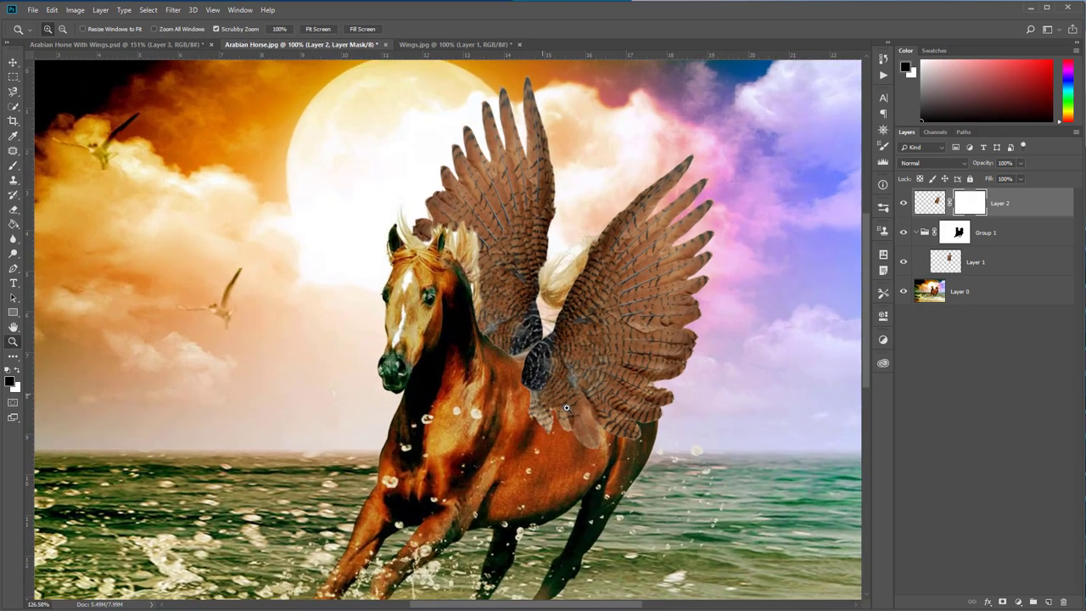
scroll(574, 391, down, 1)
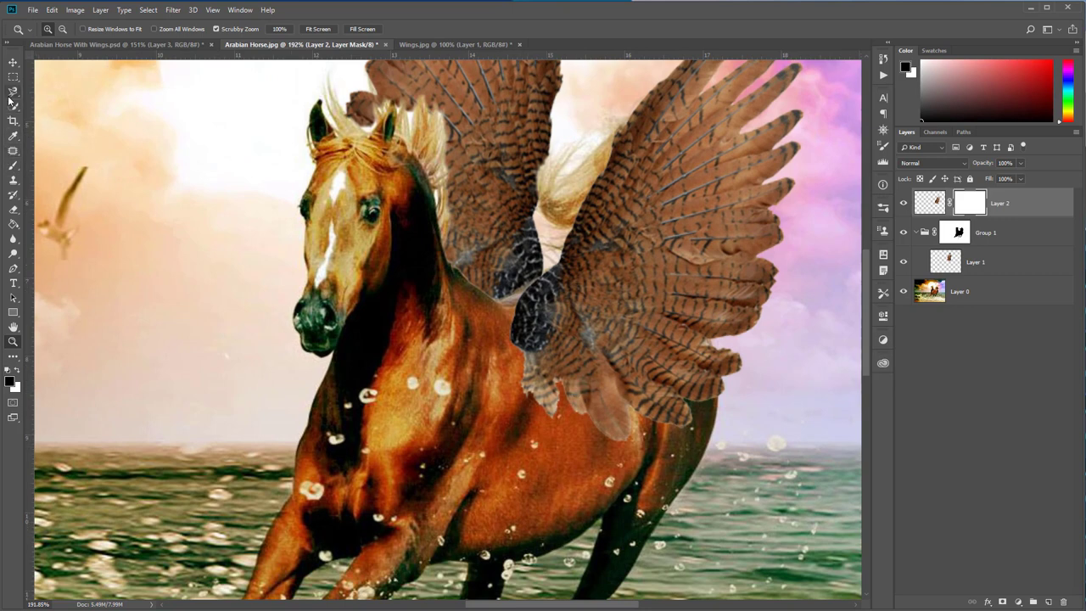
click(12, 166)
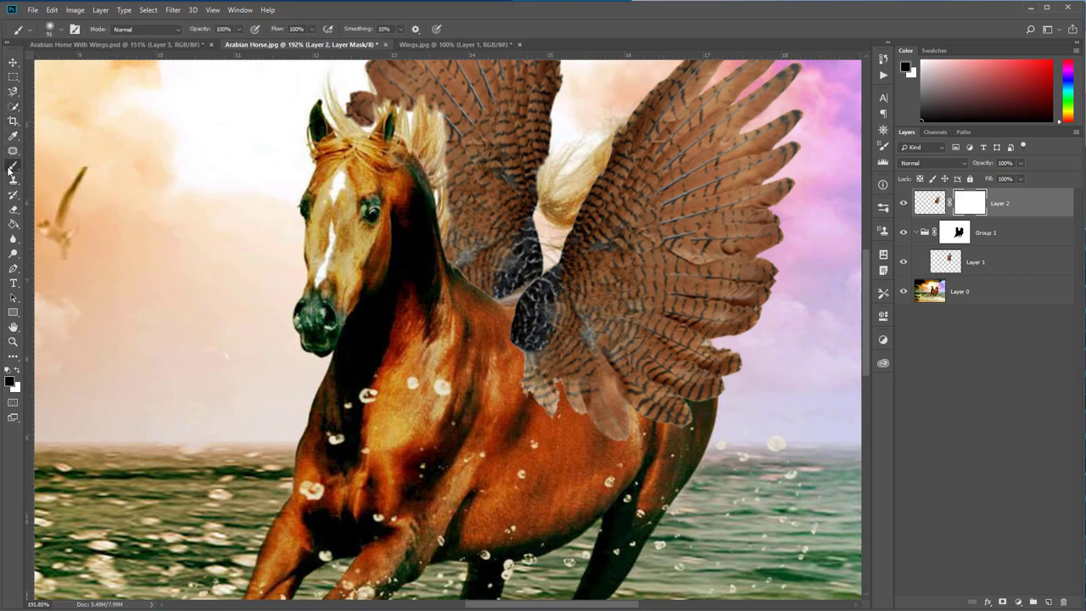
drag(458, 288, 482, 300)
mouse_move(537, 348)
mouse_down()
mouse_move(486, 341)
mouse_move(600, 452)
mouse_move(490, 296)
mouse_move(505, 361)
mouse_up()
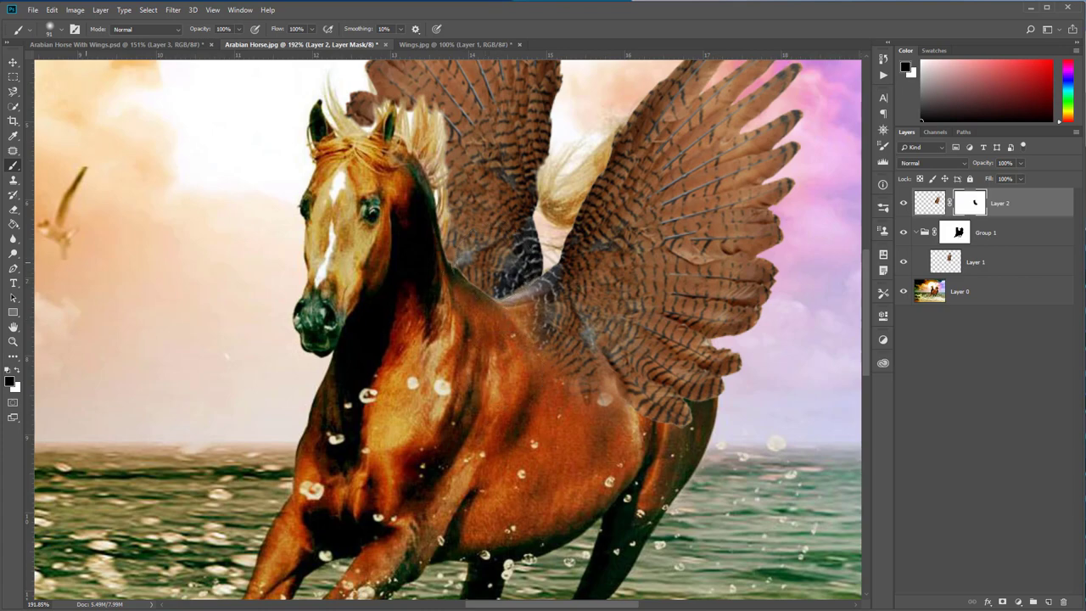
click(13, 341)
- Fit the image on screen and zoom in slightly around the horse
right_click(426, 242)
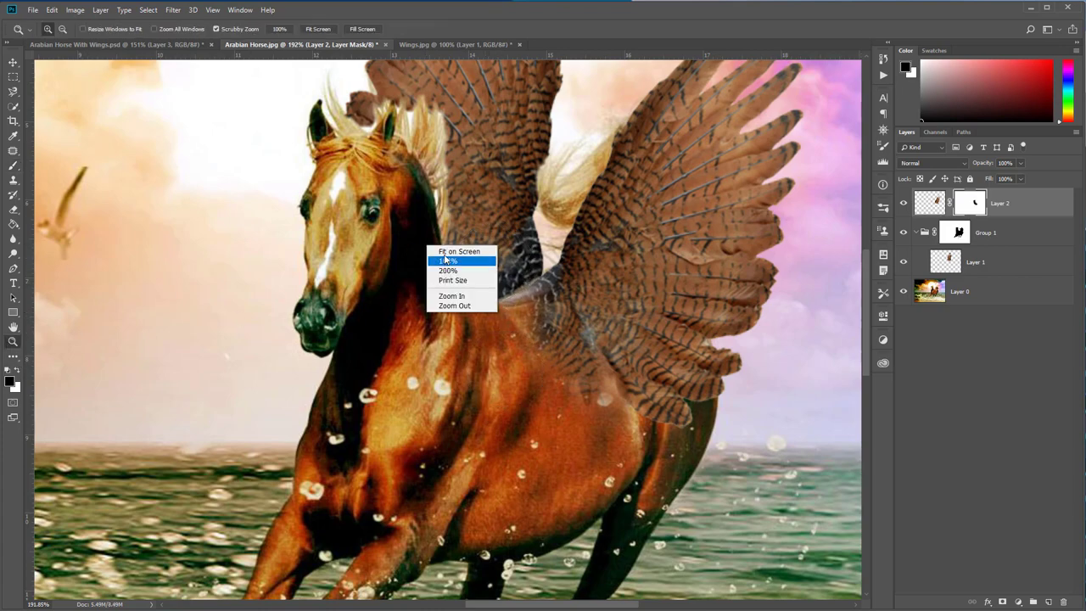
click(458, 251)
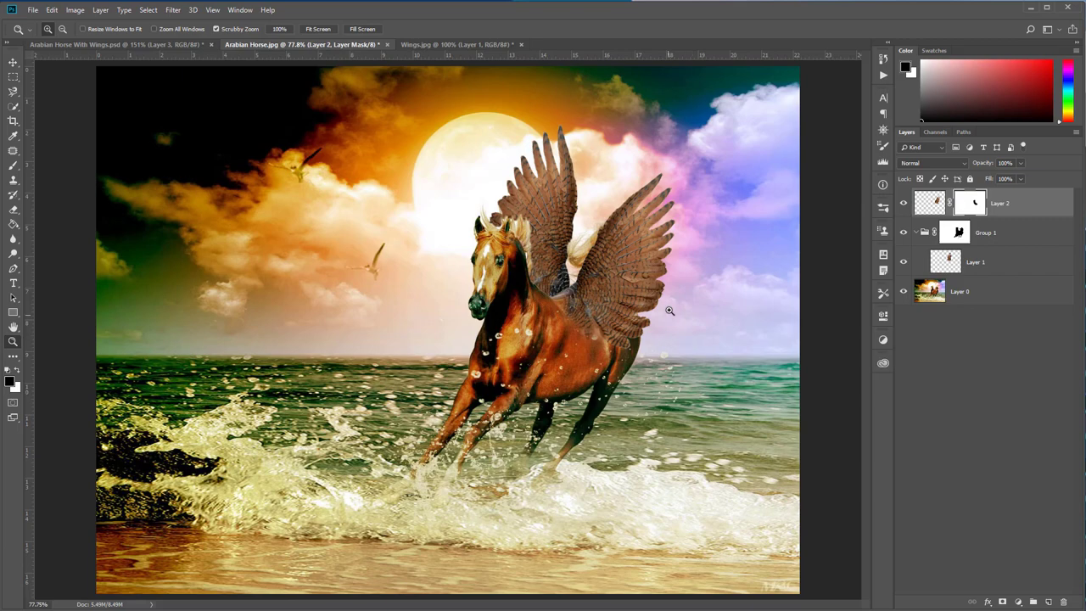
mouse_move(681, 309)
mouse_down()
mouse_move(700, 316)
mouse_move(545, 140)
mouse_up()
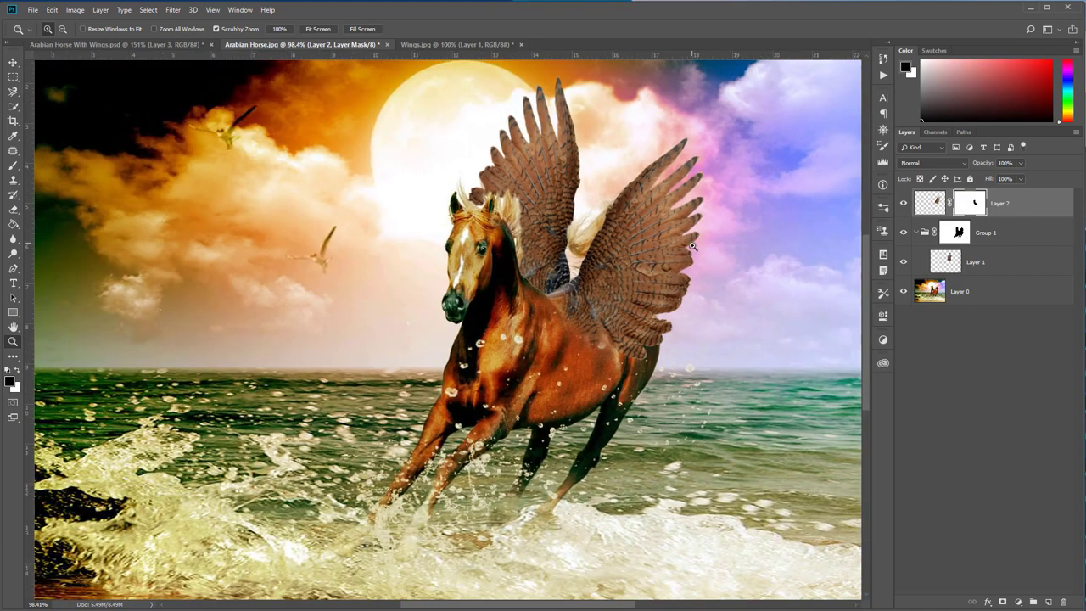
scroll(545, 140, up, 1)
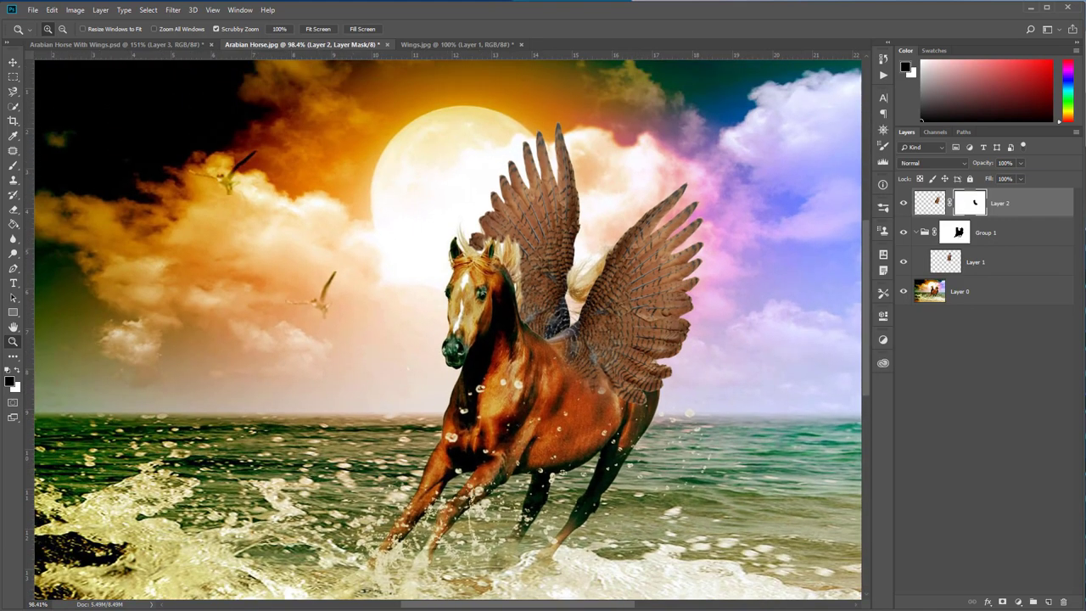
drag(486, 136, 469, 185)
drag(555, 175, 533, 216)
drag(531, 240, 550, 212)
key(Escape)
- Select Layer 1 and step its blend mode from Darker Color down to Color Dodge
click(943, 161)
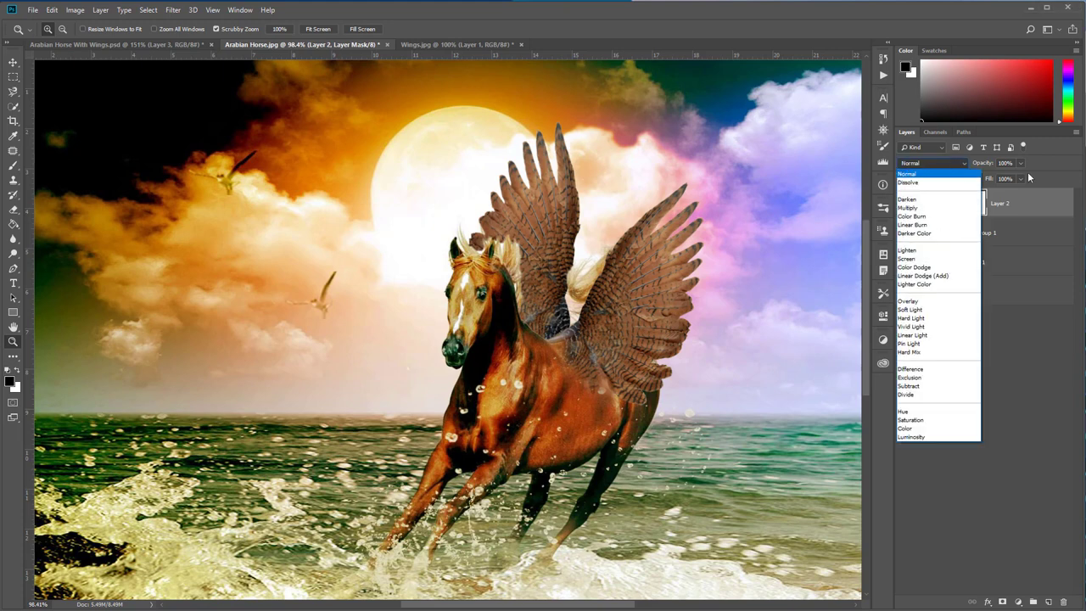
click(1033, 203)
click(965, 285)
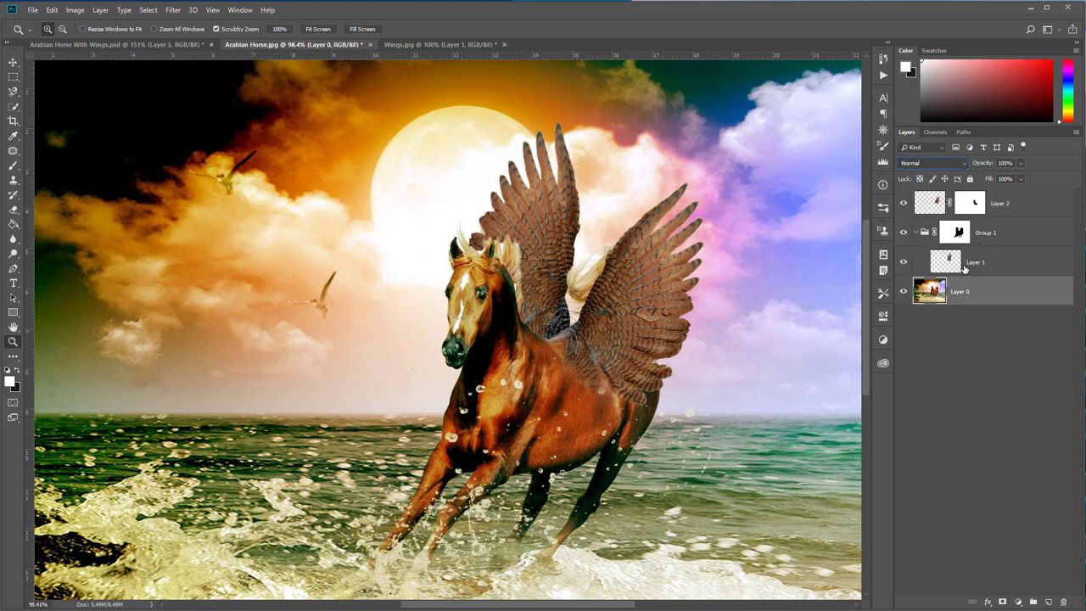
click(967, 263)
click(920, 163)
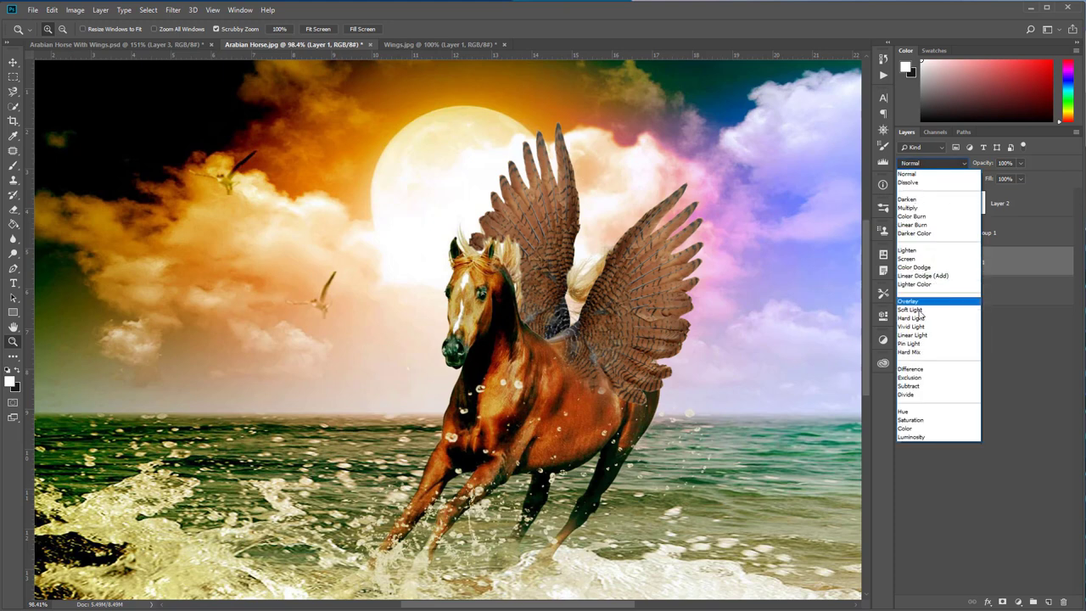
click(924, 232)
key(Down)
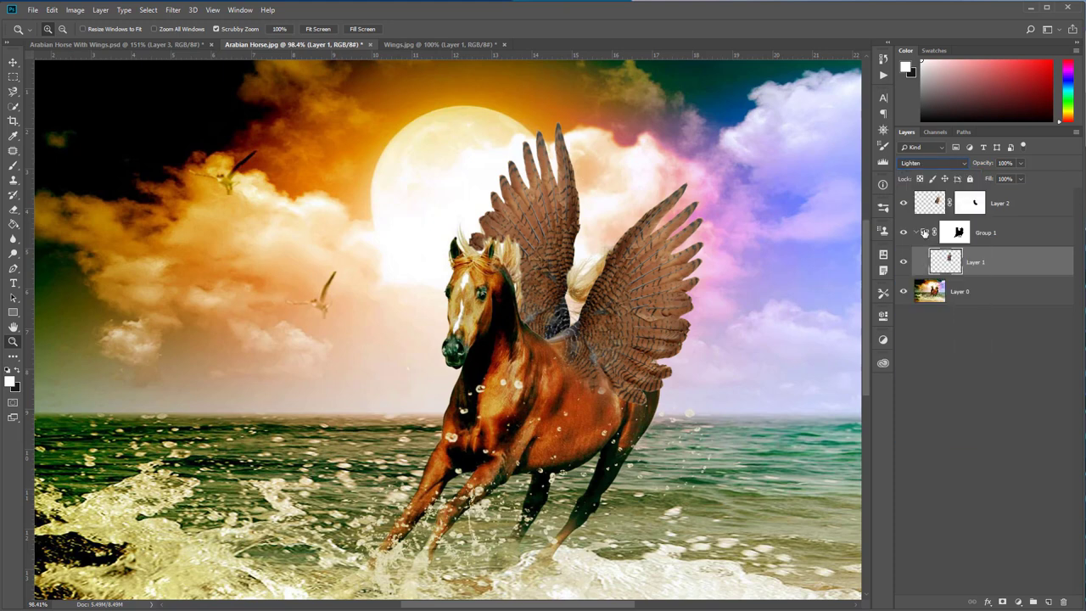
key(Down)
key(Down)
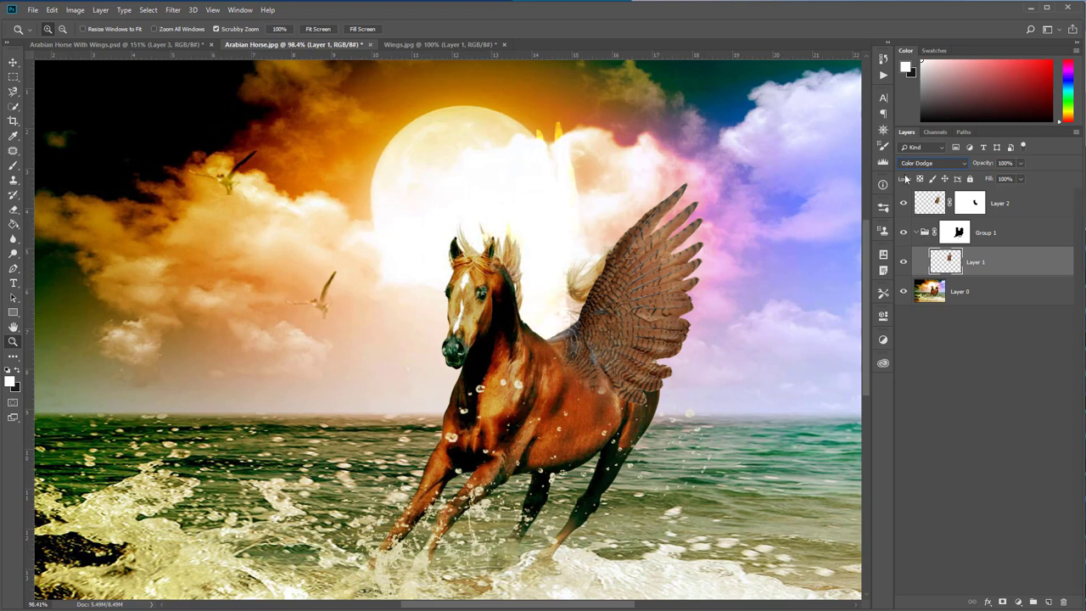
- Set Layer 1's blend mode to Linear Light with 40% fill
click(908, 165)
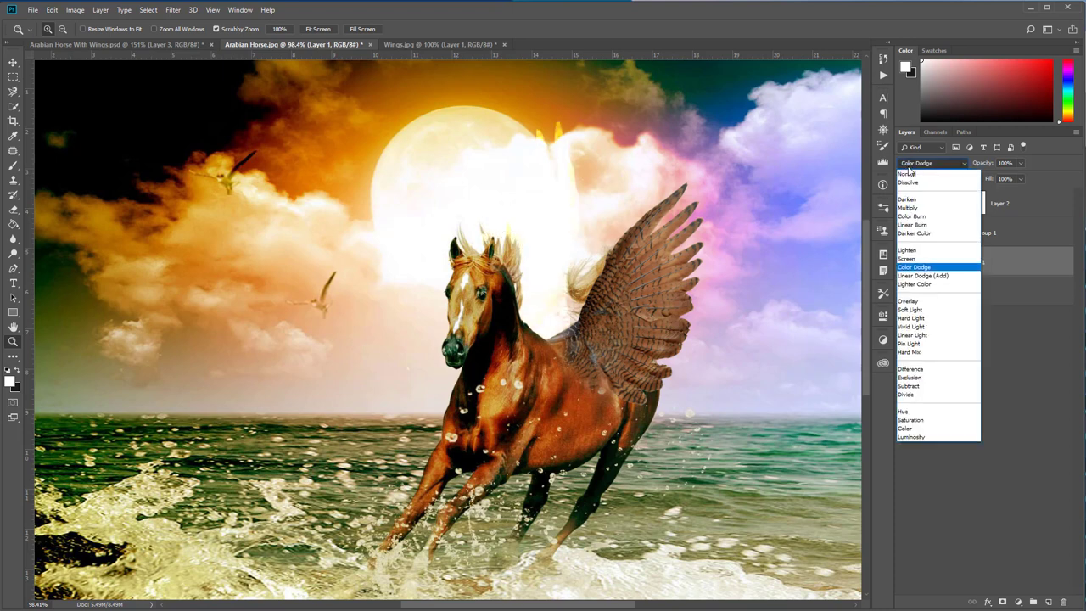
click(920, 336)
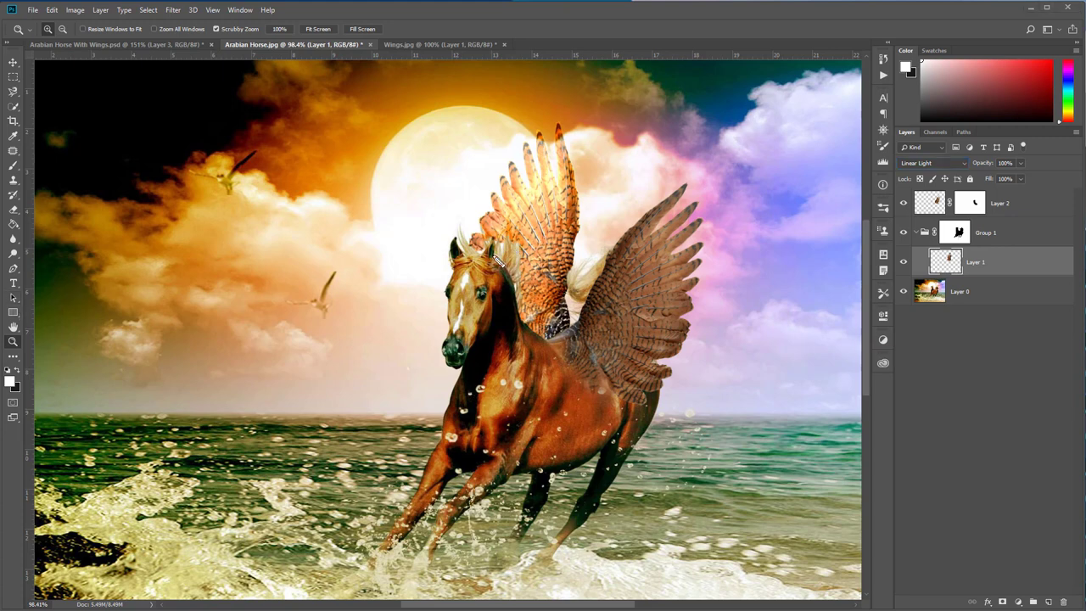
mouse_move(497, 261)
mouse_down()
mouse_move(517, 219)
mouse_move(509, 265)
mouse_move(483, 238)
mouse_move(509, 248)
mouse_up()
mouse_move(1009, 169)
mouse_down()
mouse_move(1034, 177)
mouse_move(981, 190)
mouse_move(992, 176)
mouse_up()
text(40)
key(Return)
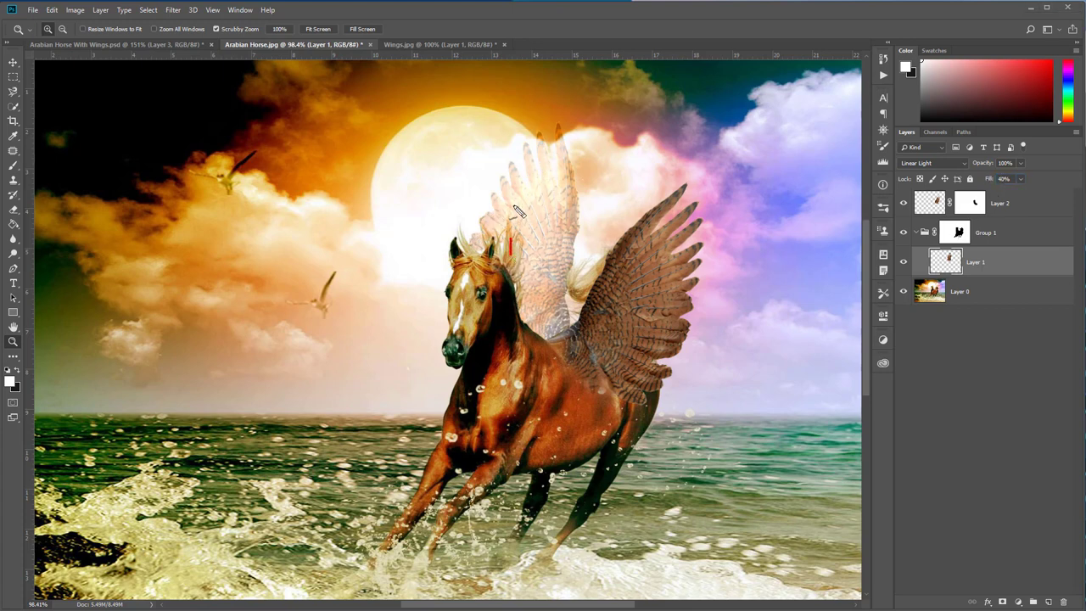
drag(512, 200, 504, 256)
drag(522, 272, 523, 273)
key(Escape)
- Set the Layer 2 right wing's fill to 60 and fit the whole composite on screen
click(929, 207)
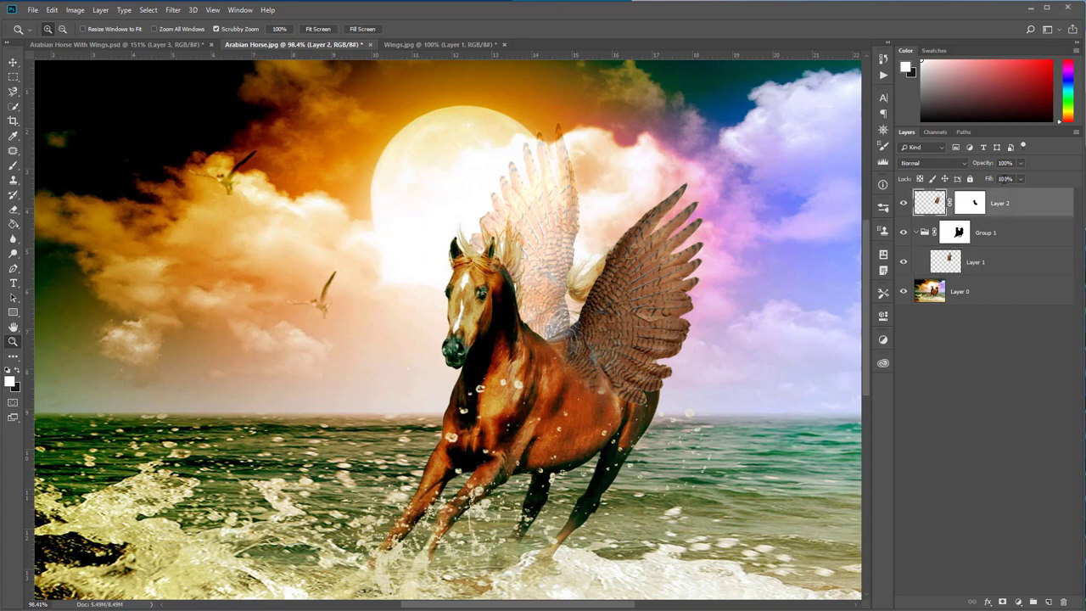
text(60)
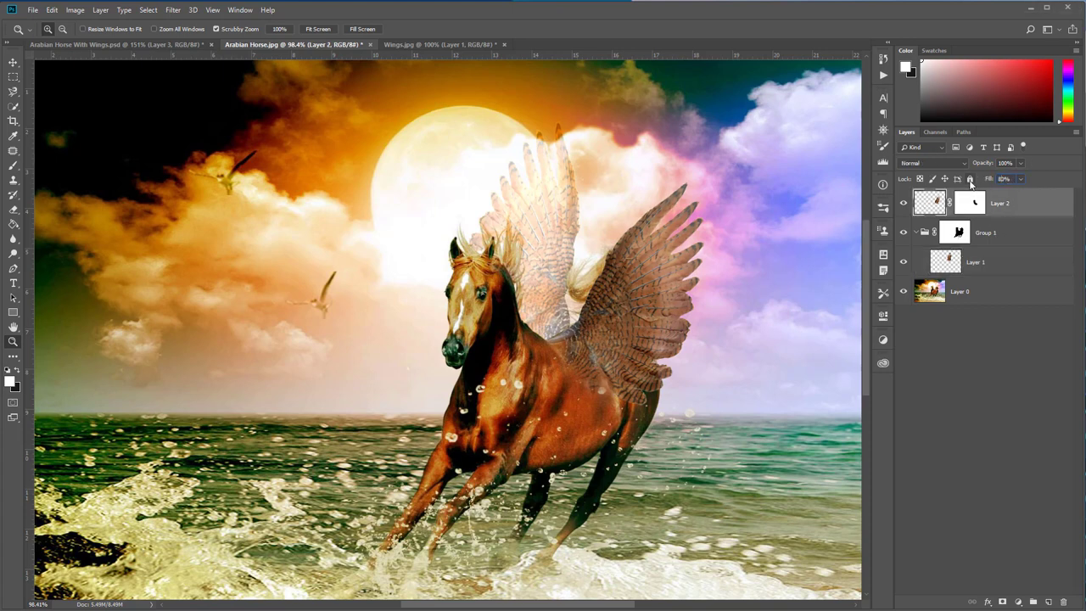
right_click(551, 323)
click(563, 310)
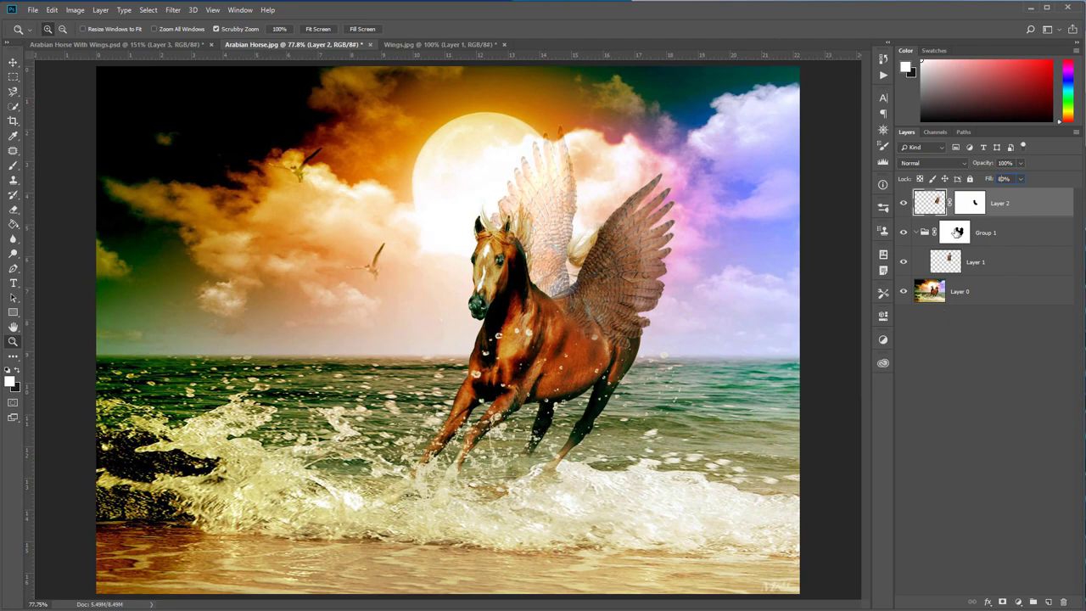
drag(170, 47, 164, 103)
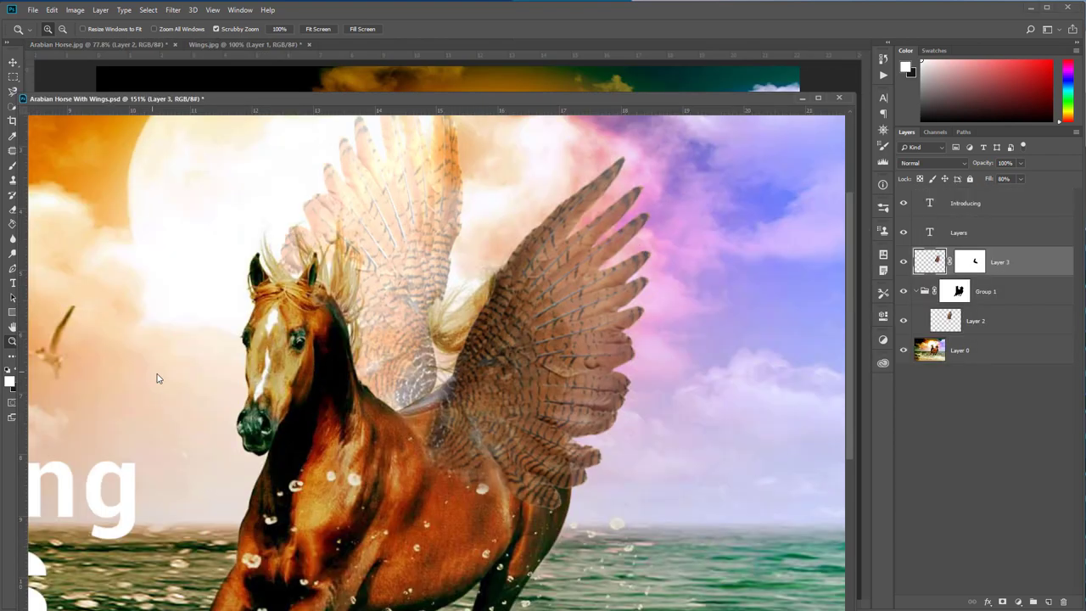
right_click(151, 372)
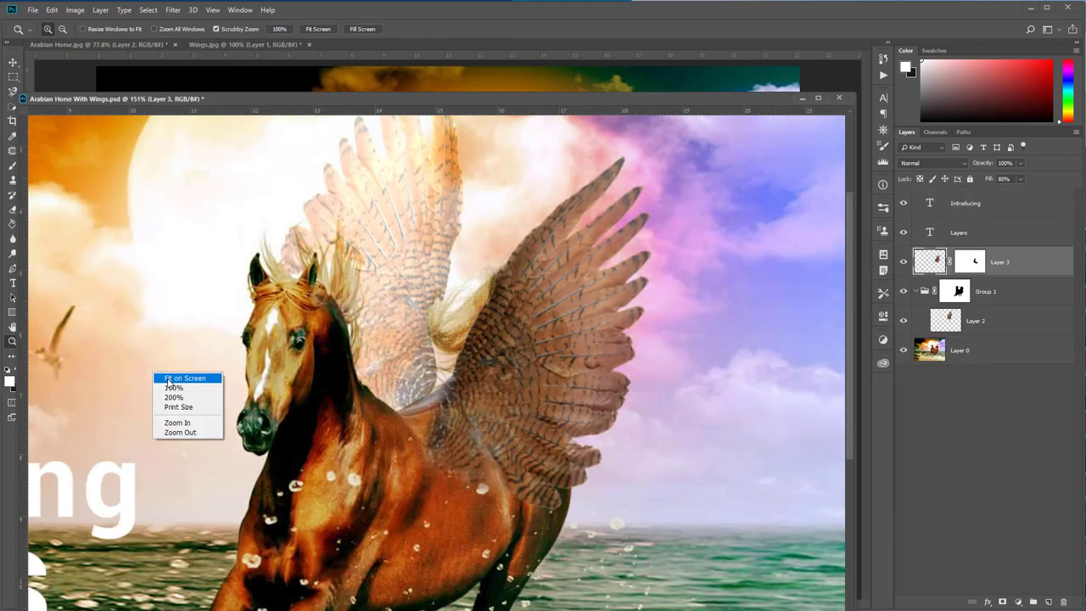
click(166, 378)
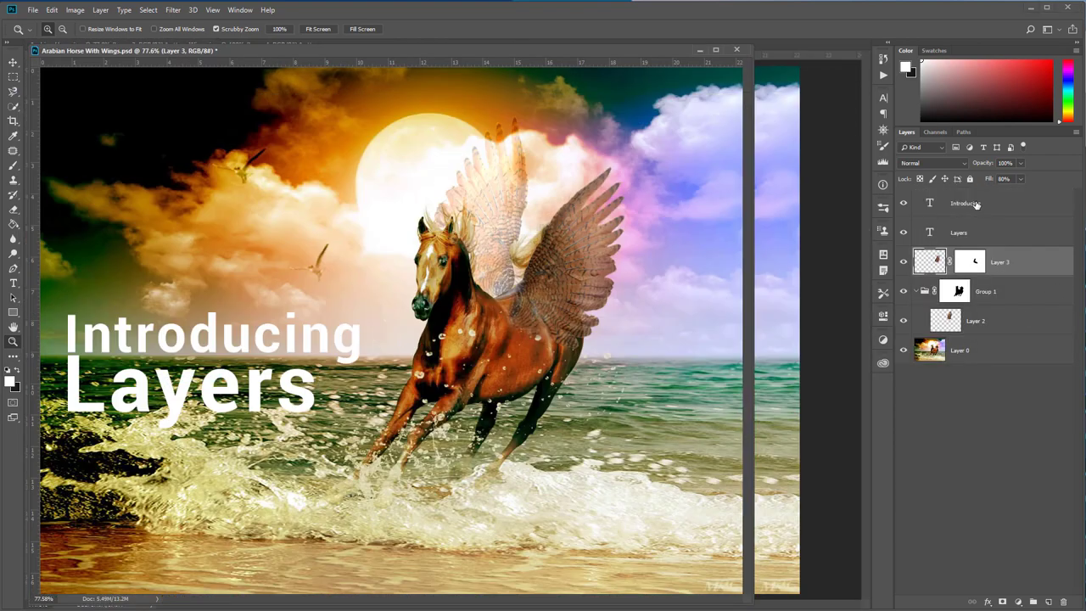
click(977, 204)
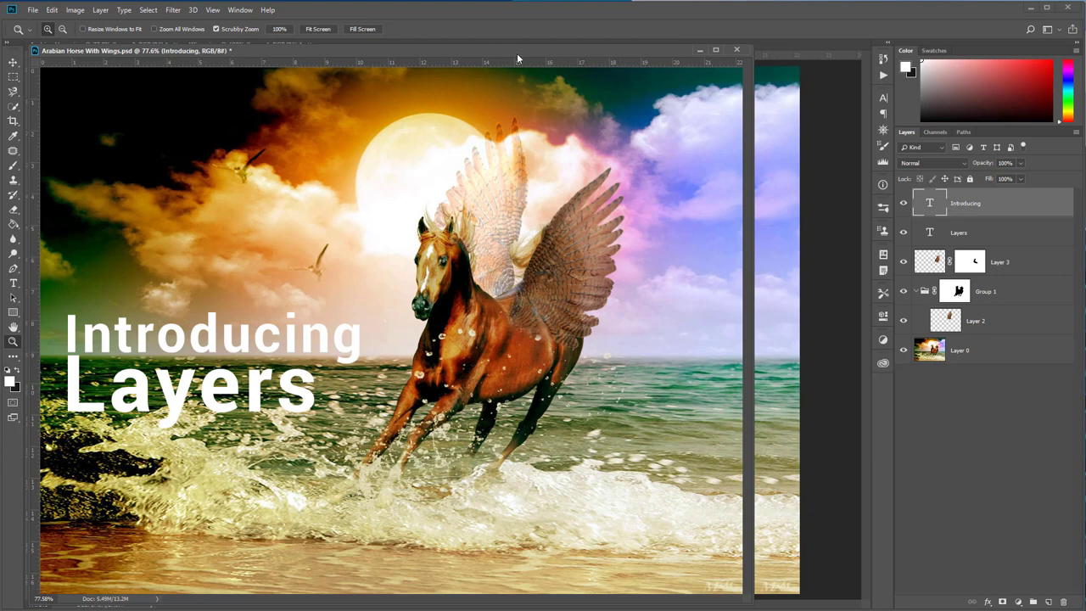
drag(517, 53, 546, 44)
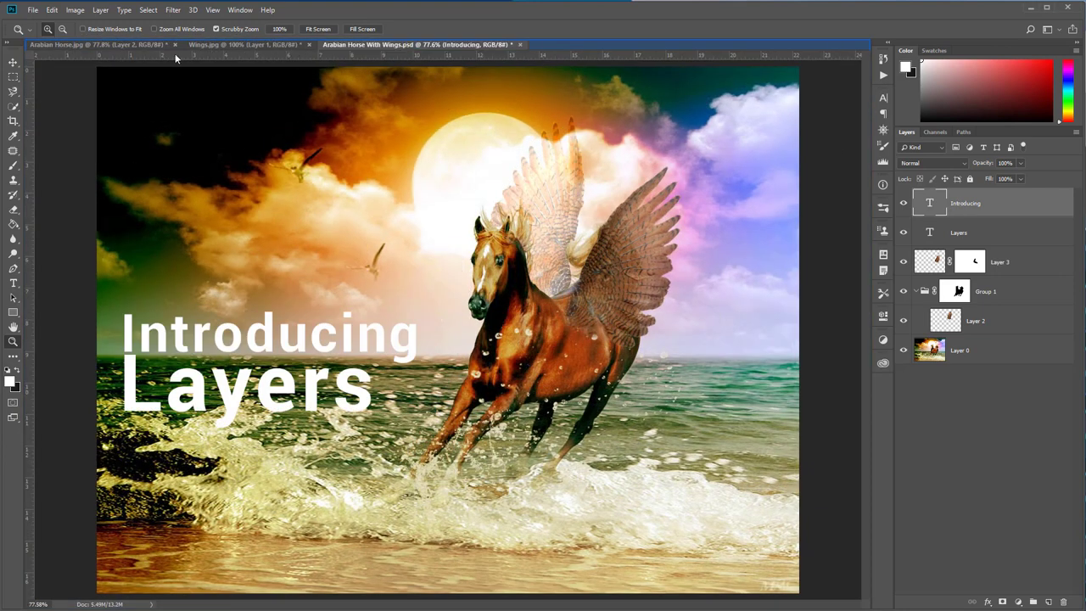
click(88, 45)
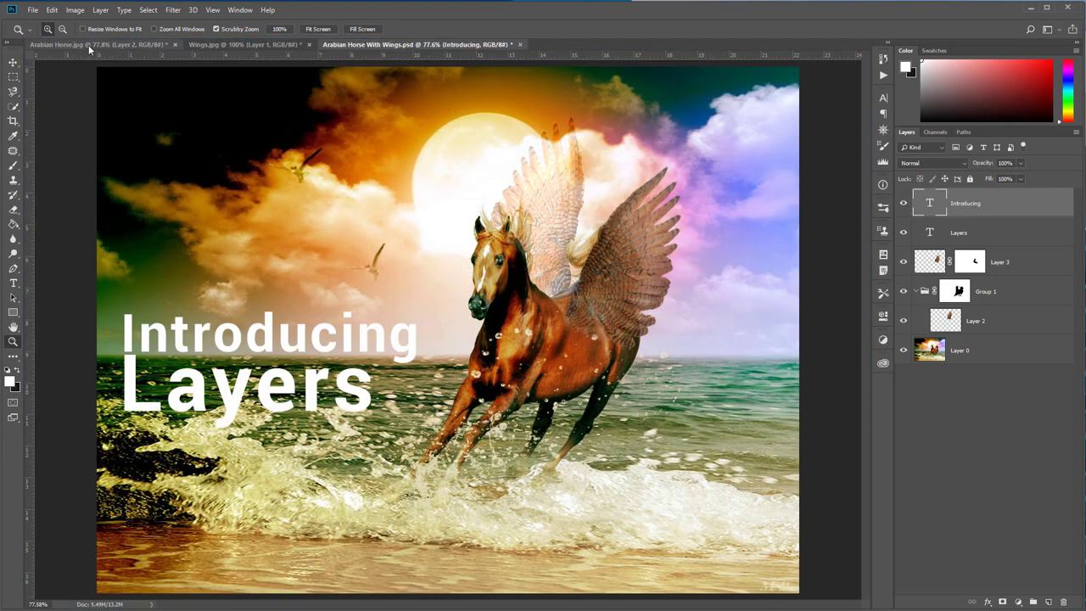
click(13, 285)
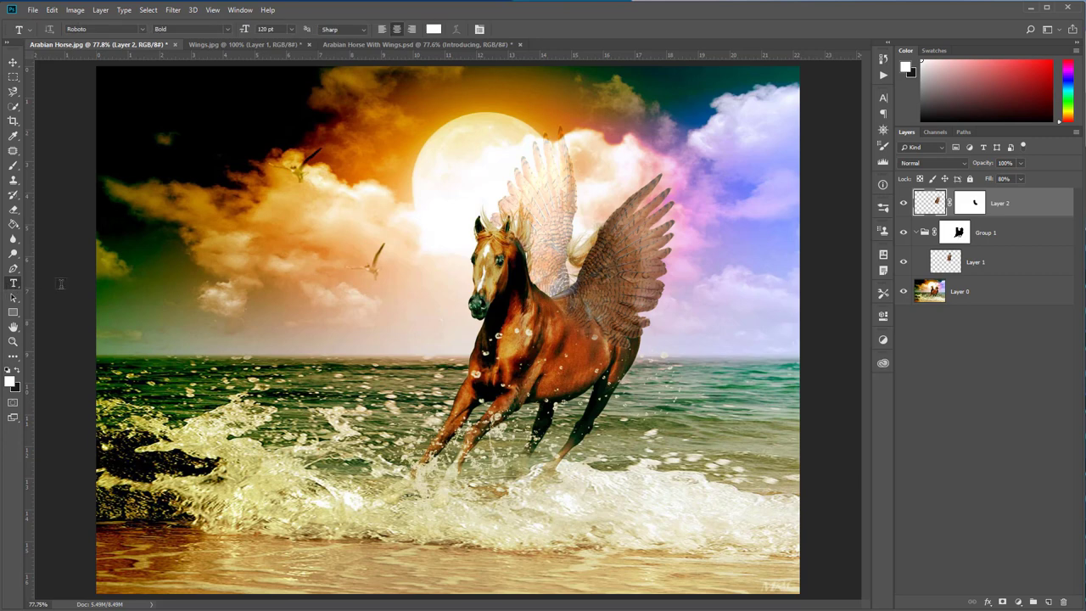
- Type 'Introducing' on the left sky and drag it down just above the horizon
click(137, 308)
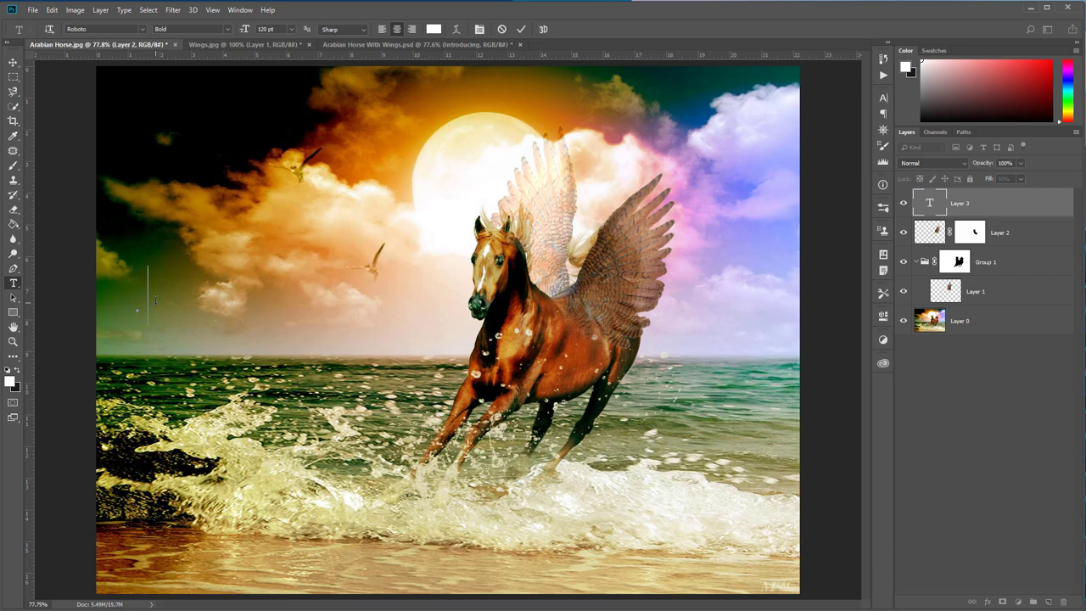
text(In)
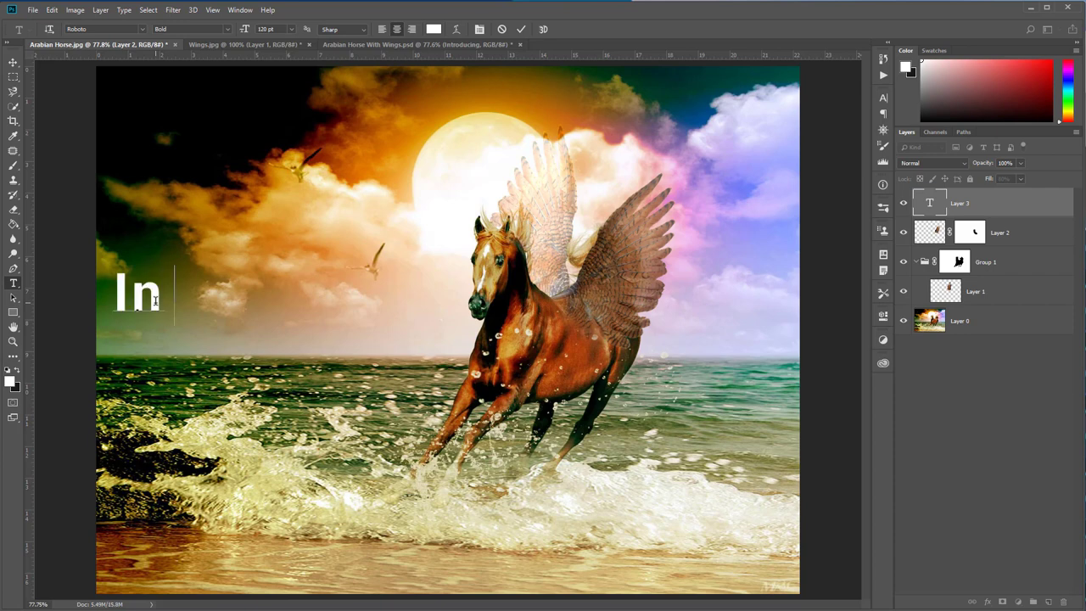
text(troducing)
click(13, 63)
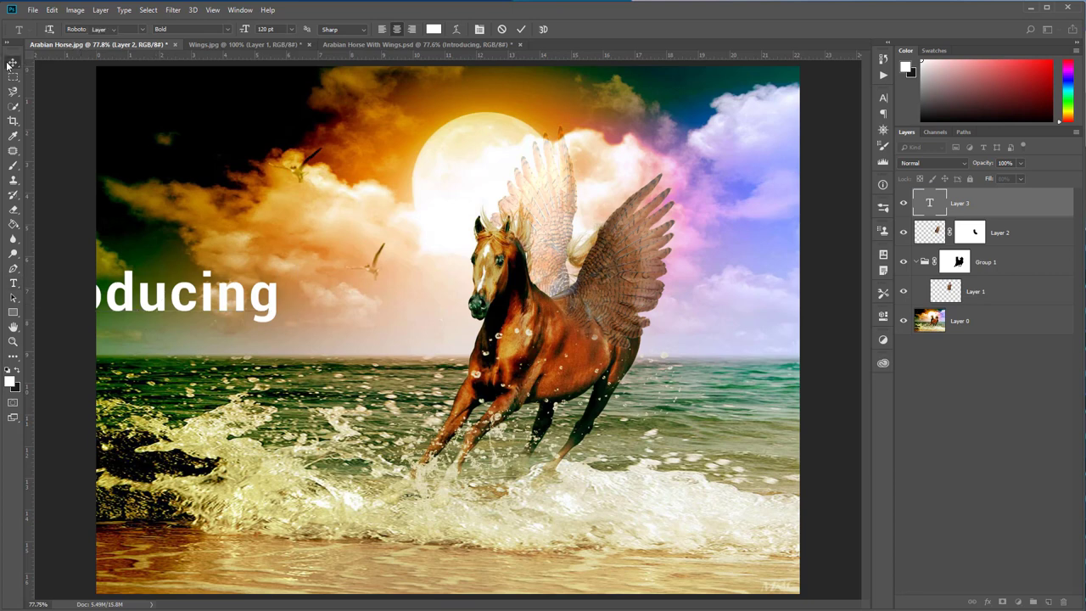
mouse_move(181, 309)
mouse_down()
mouse_move(293, 319)
mouse_move(312, 344)
mouse_up()
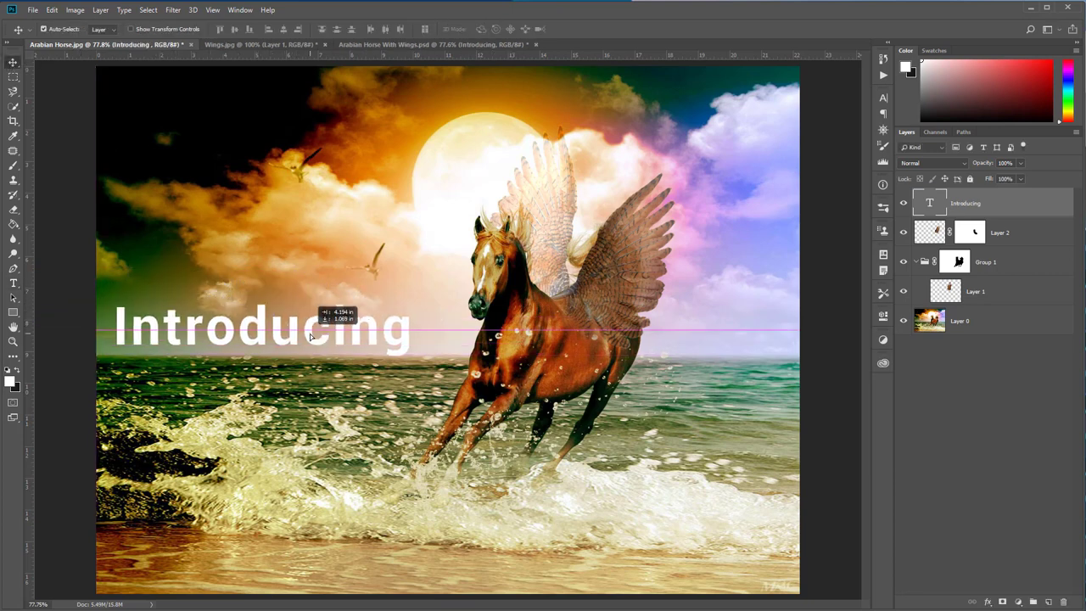
- Duplicate the Introducing text layer and move the copy down below the original
right_click(970, 205)
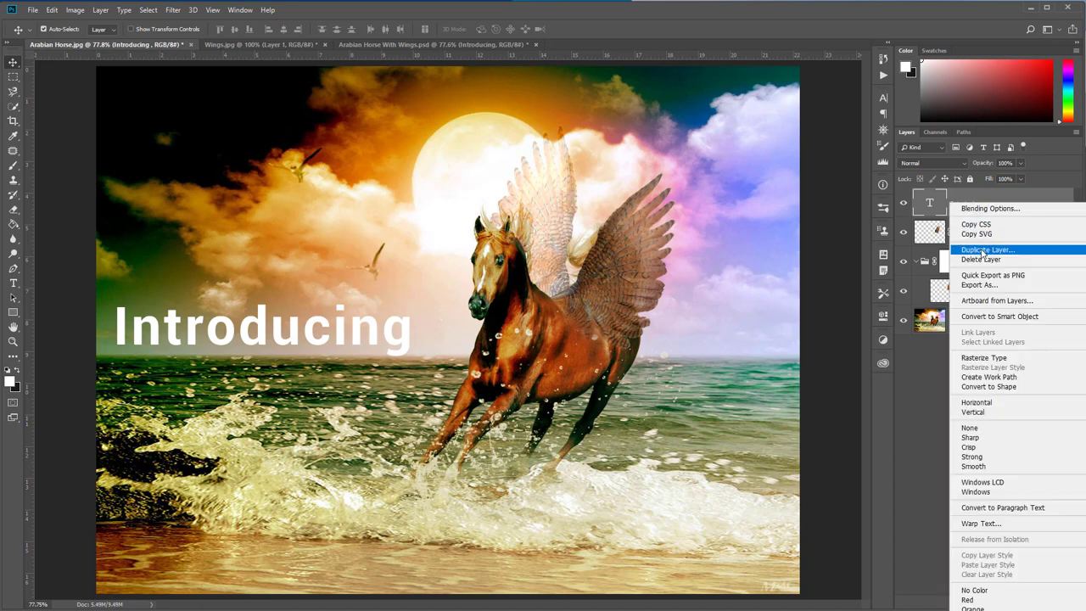
click(986, 249)
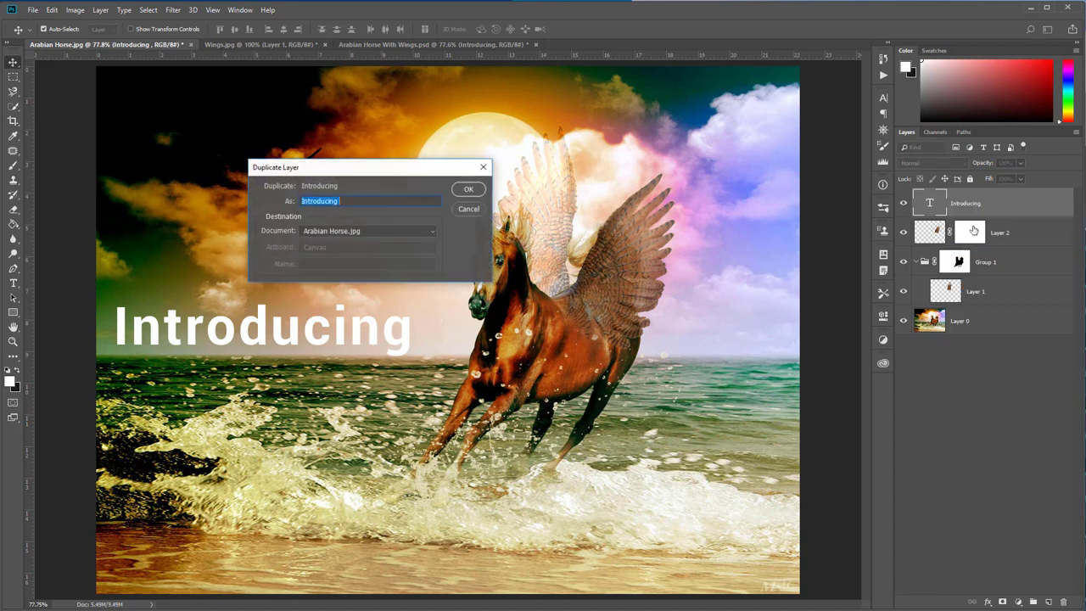
click(470, 189)
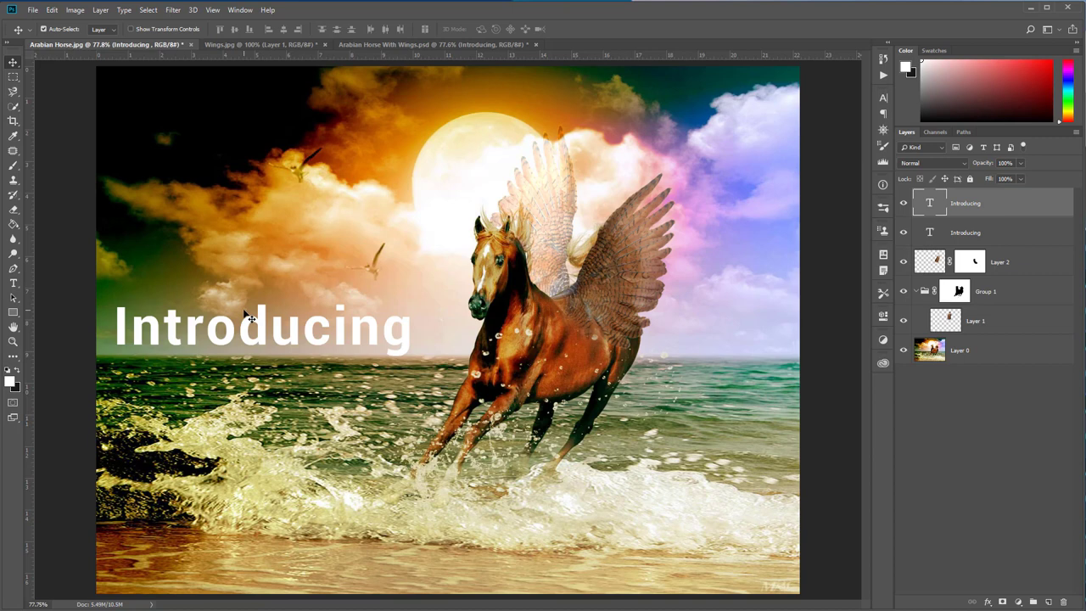
key(shift+Down)
key(shift+Down)
key(shift+Down)
key(shift+Down)
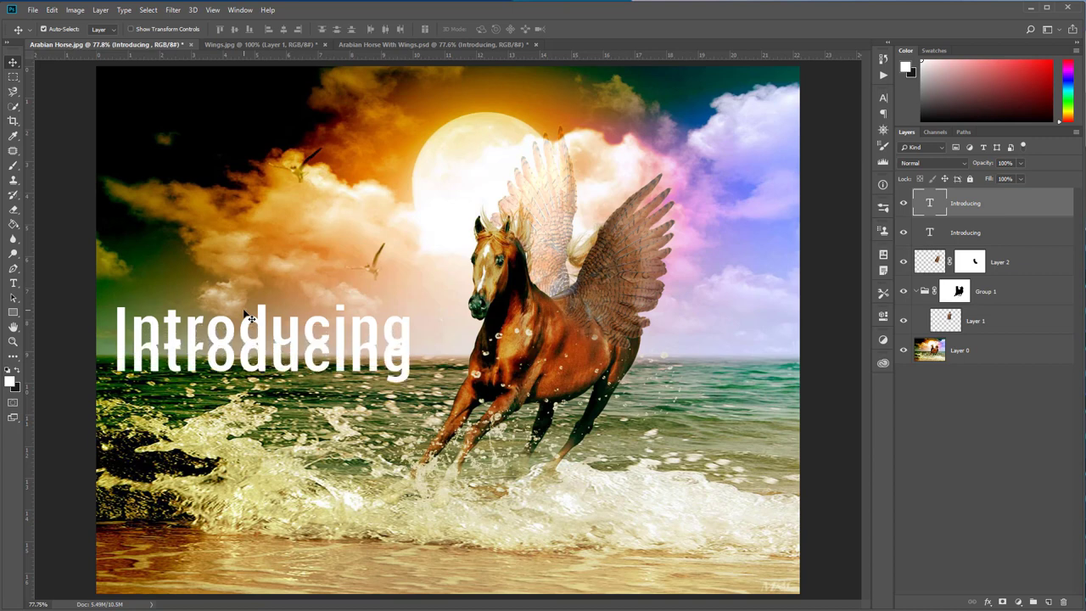
key(shift+Down)
key(shift+Down)
key(shift+Down)
key(shift+Down)
key(shift+Down)
key(shift+Down)
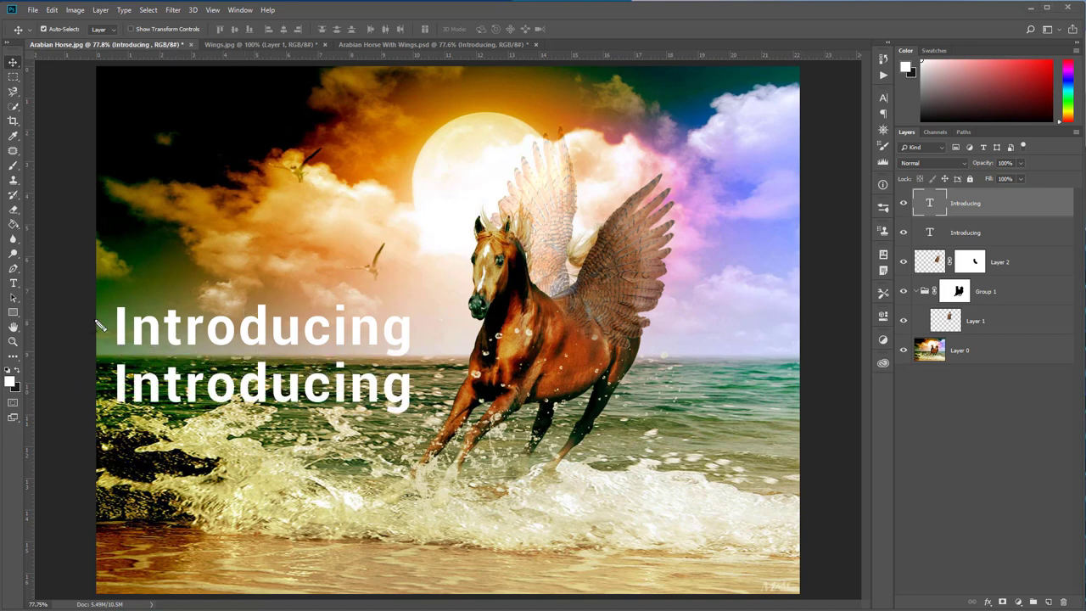
drag(114, 307, 114, 398)
- Retype the duplicate's text as 'Layers', fixing the typo, and commit it
click(13, 283)
double_click(185, 386)
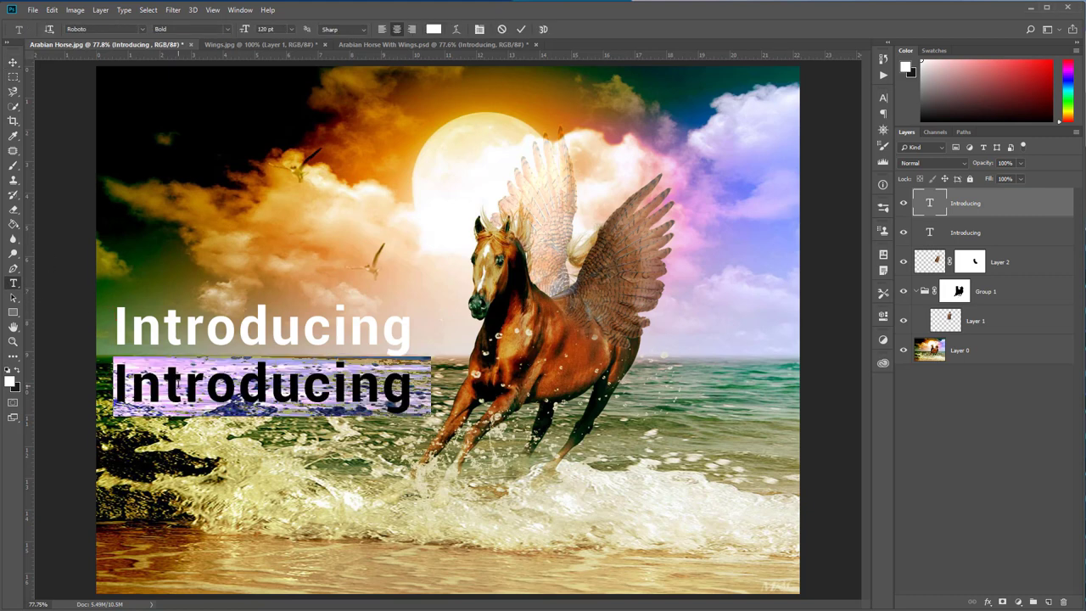
text(Layewrs)
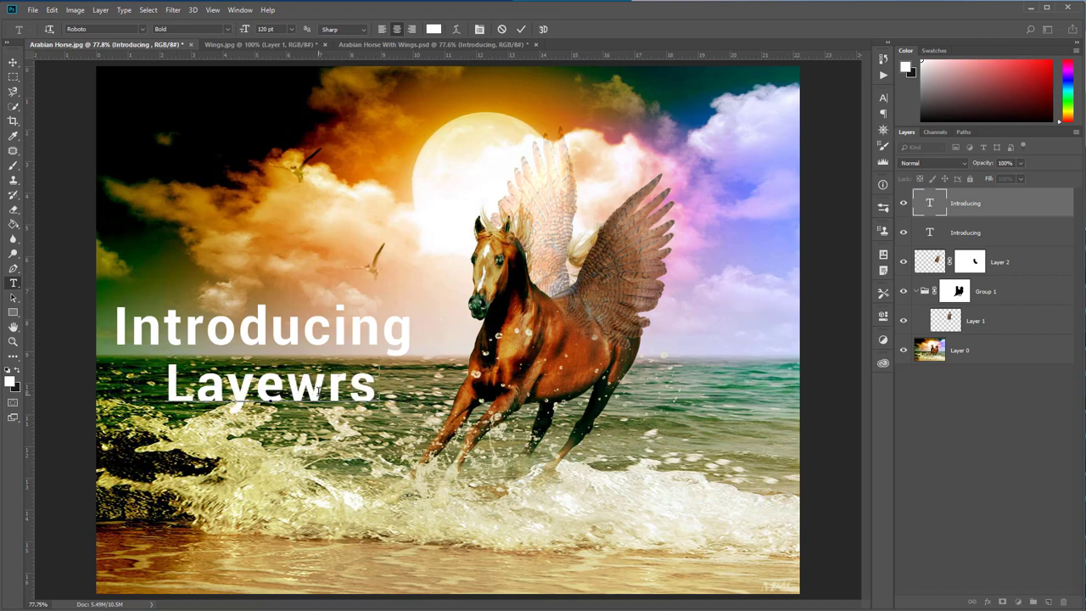
key(BackSpace)
key(BackSpace)
key(BackSpace)
text(rs)
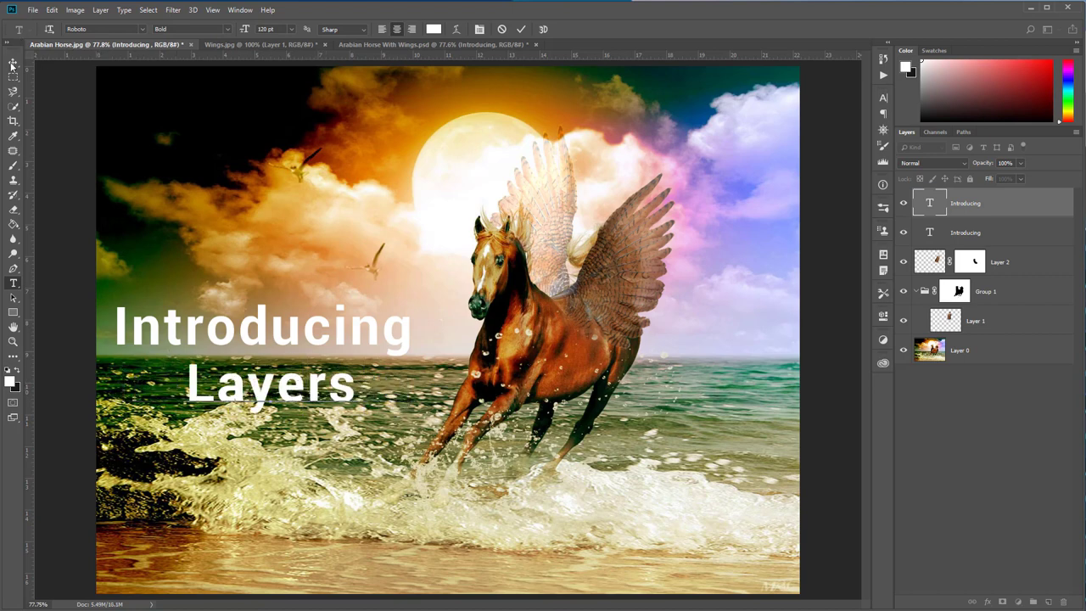
click(12, 63)
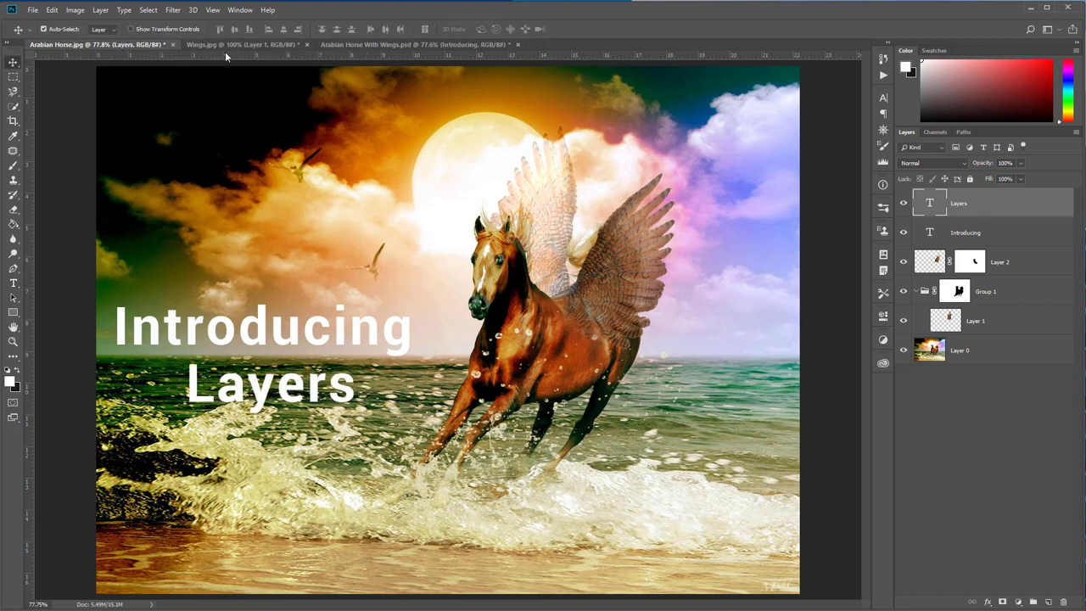
- Check the Layers text settings in the finished Arabian Horse With Wings reference document
click(227, 45)
click(364, 45)
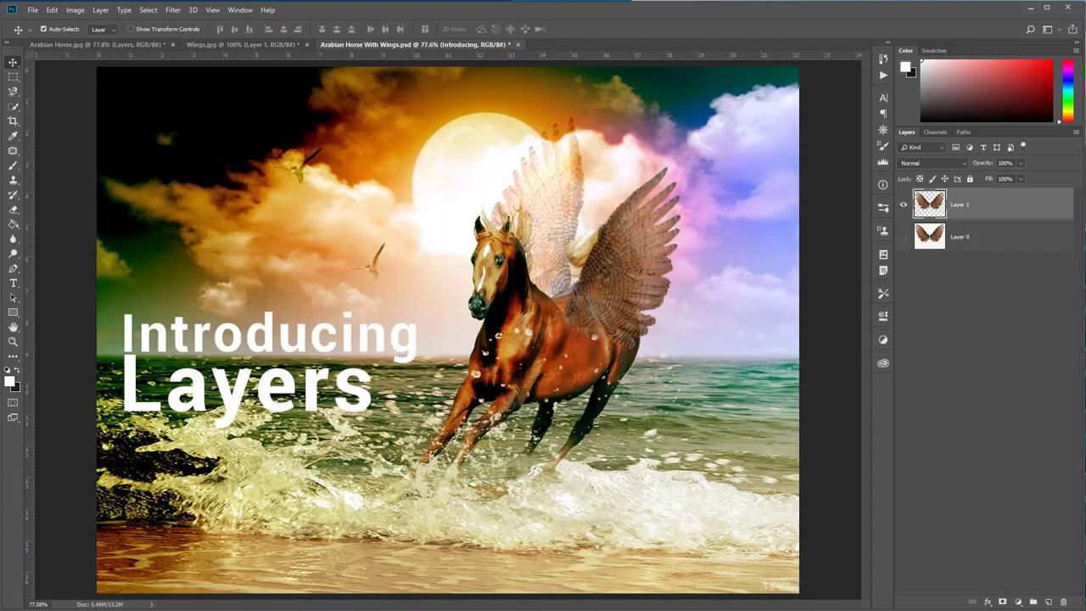
click(13, 283)
click(160, 389)
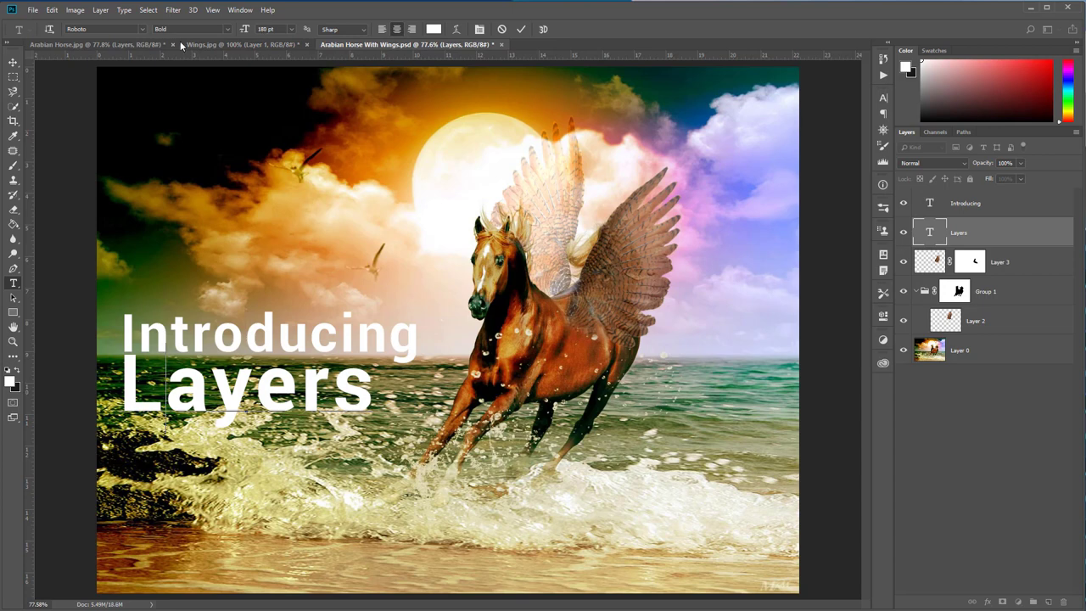
click(128, 44)
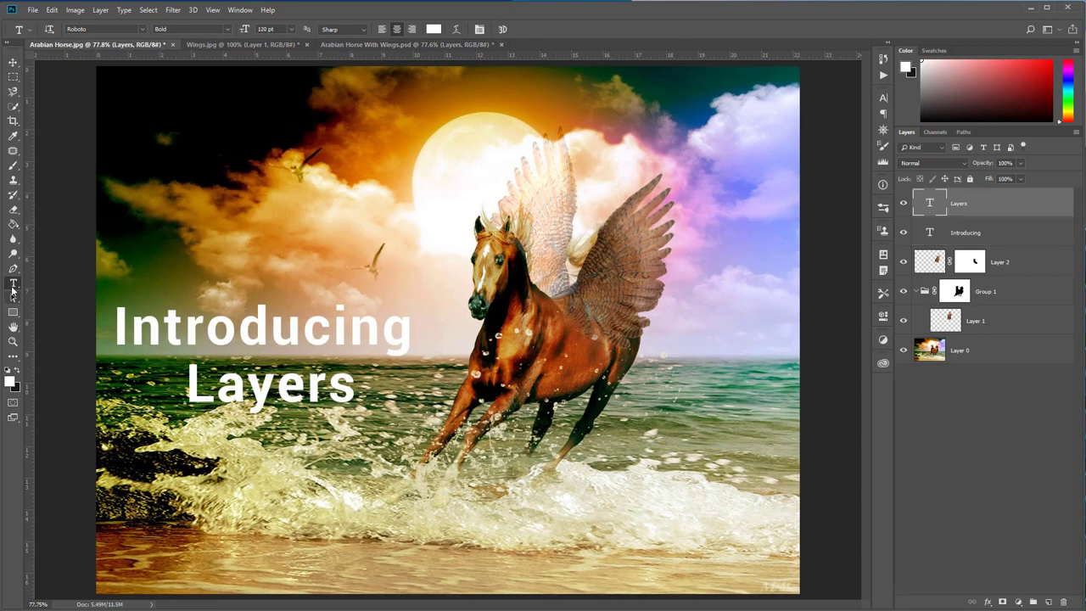
- Enlarge the Layers text to 180 pt and drag it left to align under Introducing
double_click(224, 391)
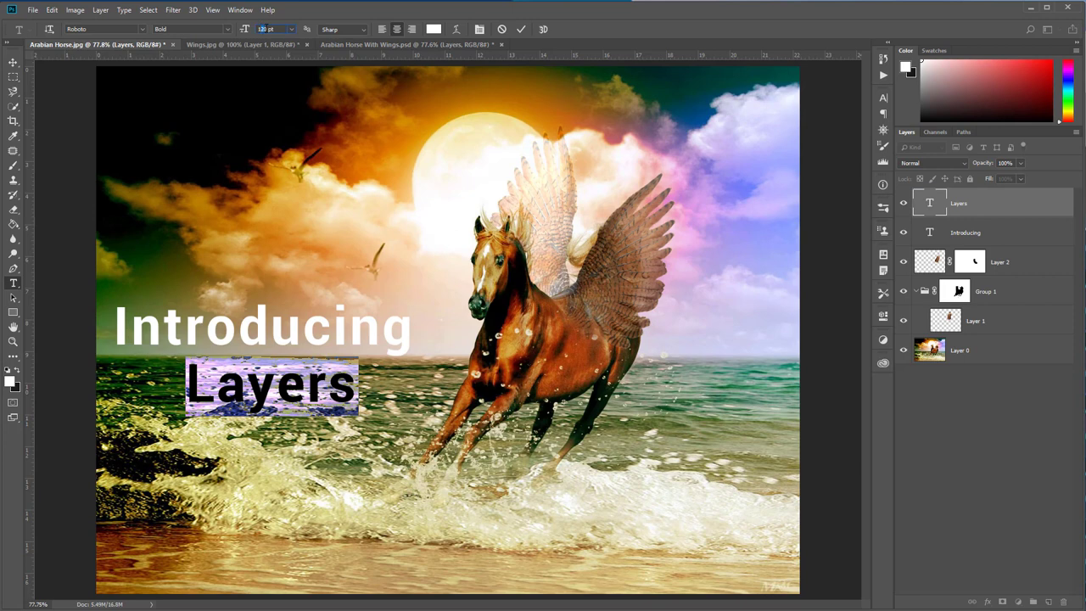
click(12, 62)
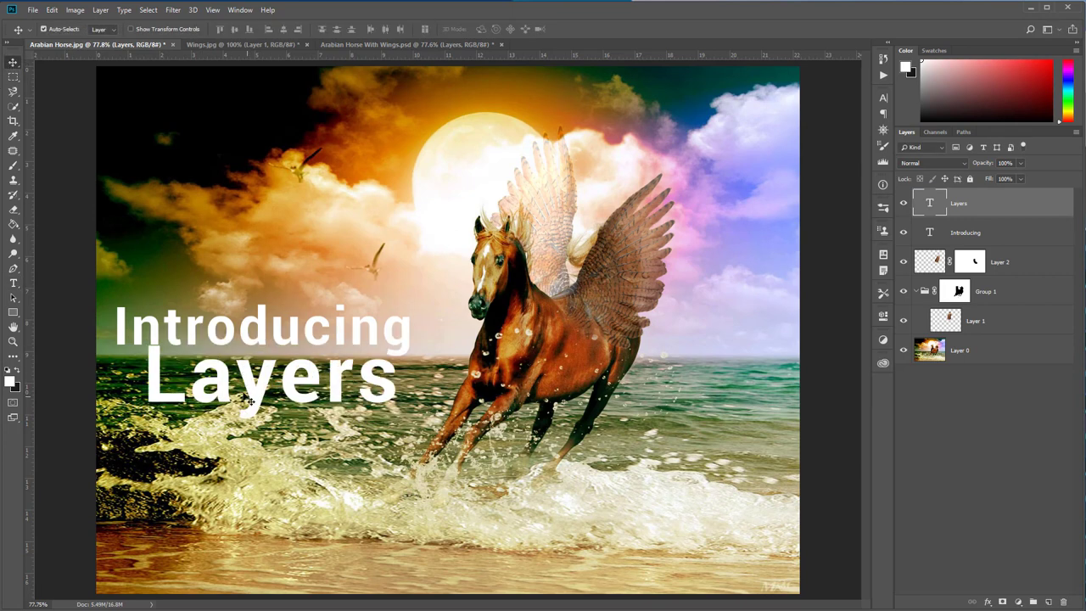
drag(257, 389, 225, 399)
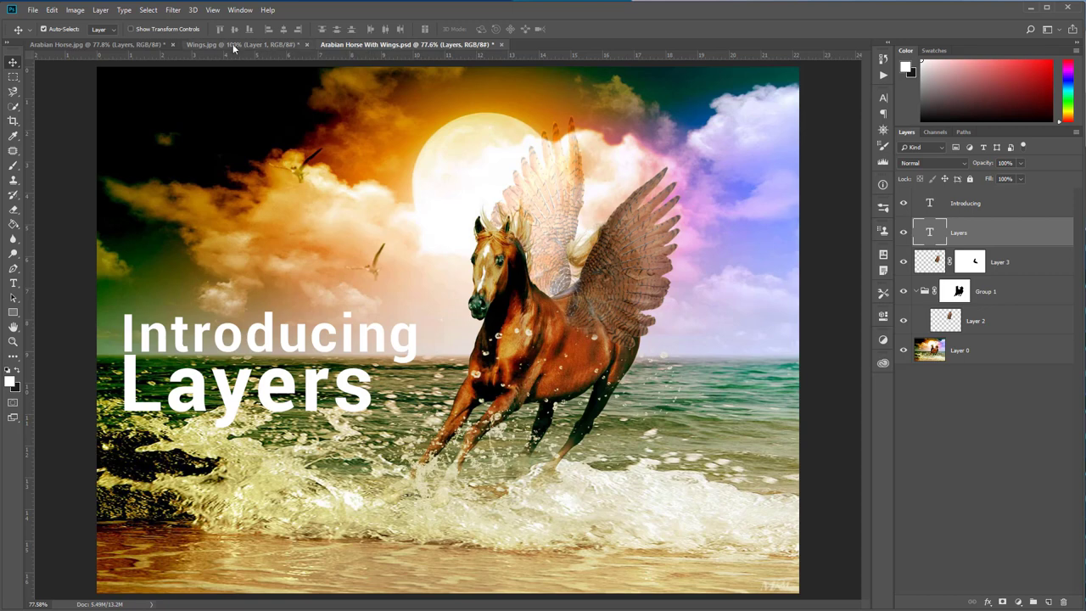
click(136, 47)
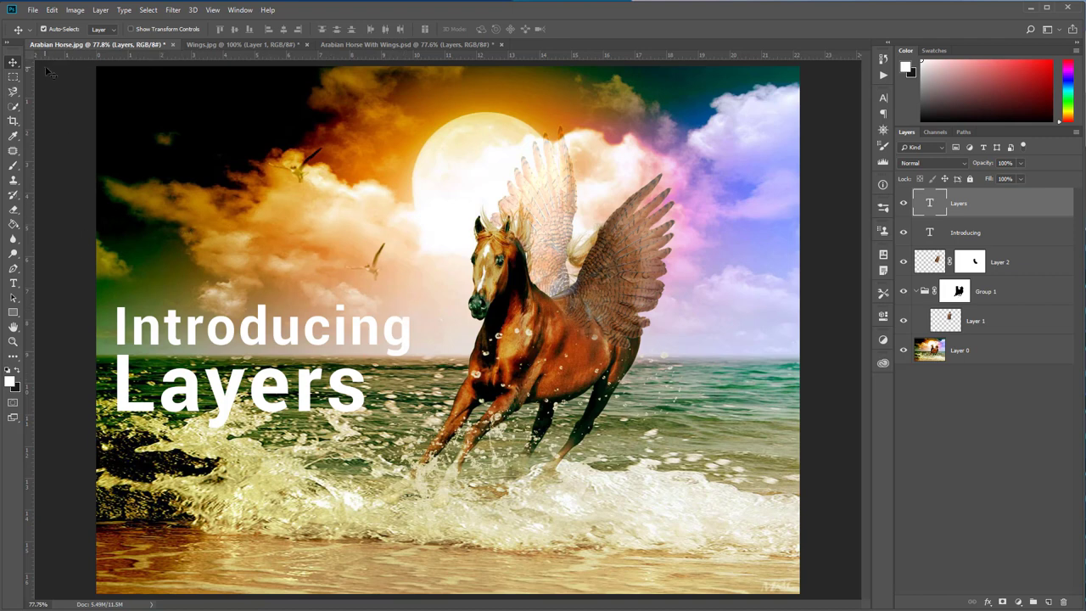
- Save as 'Arabian Horse' in Photoshop (*.PSD) format with Layers checked
click(32, 9)
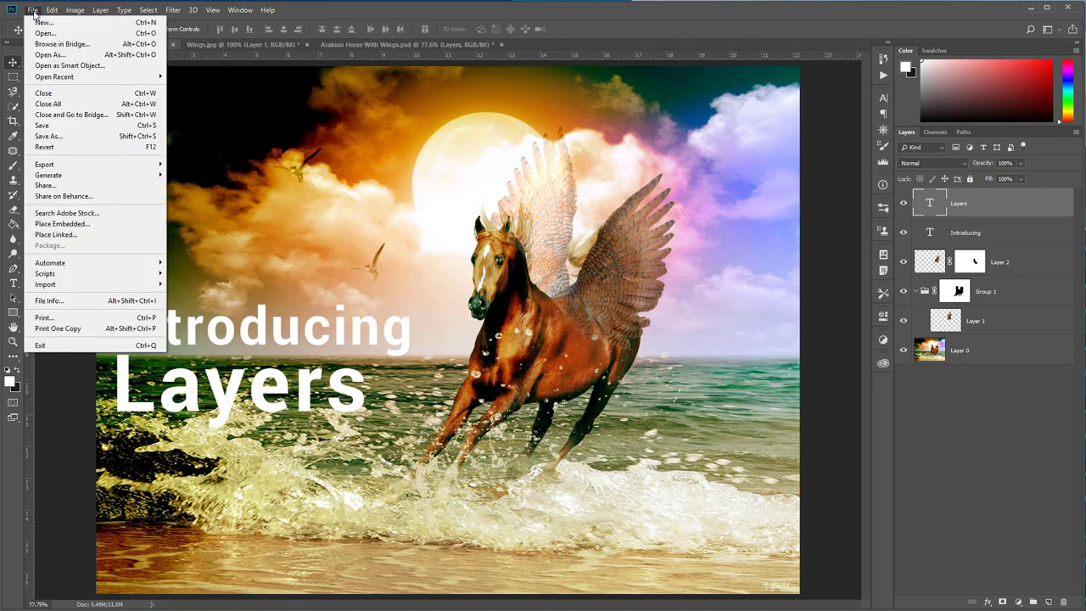
click(45, 135)
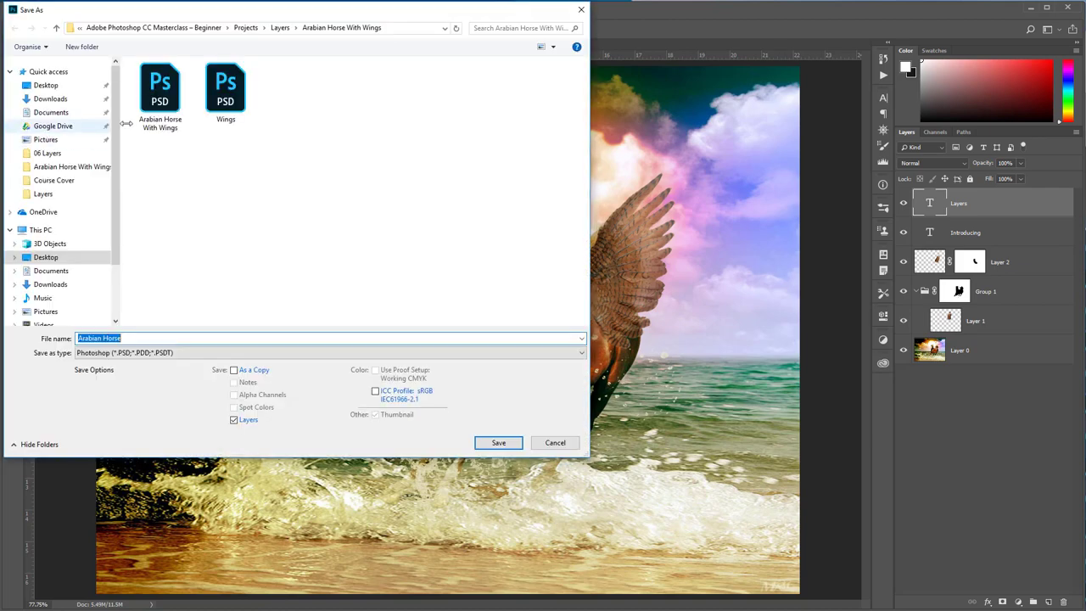
drag(262, 7, 270, 14)
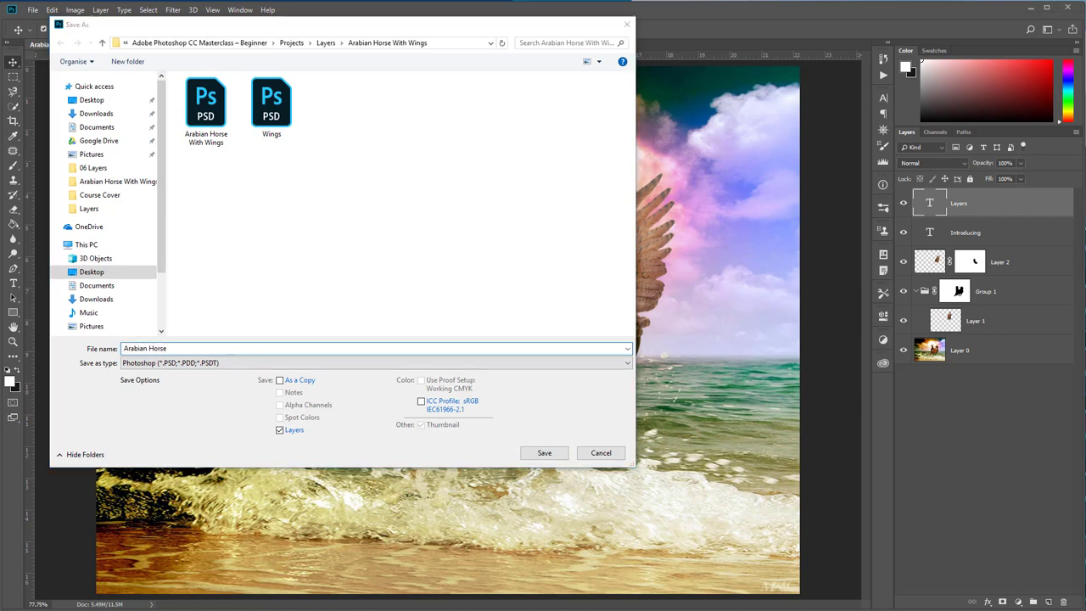
drag(1012, 193, 1006, 370)
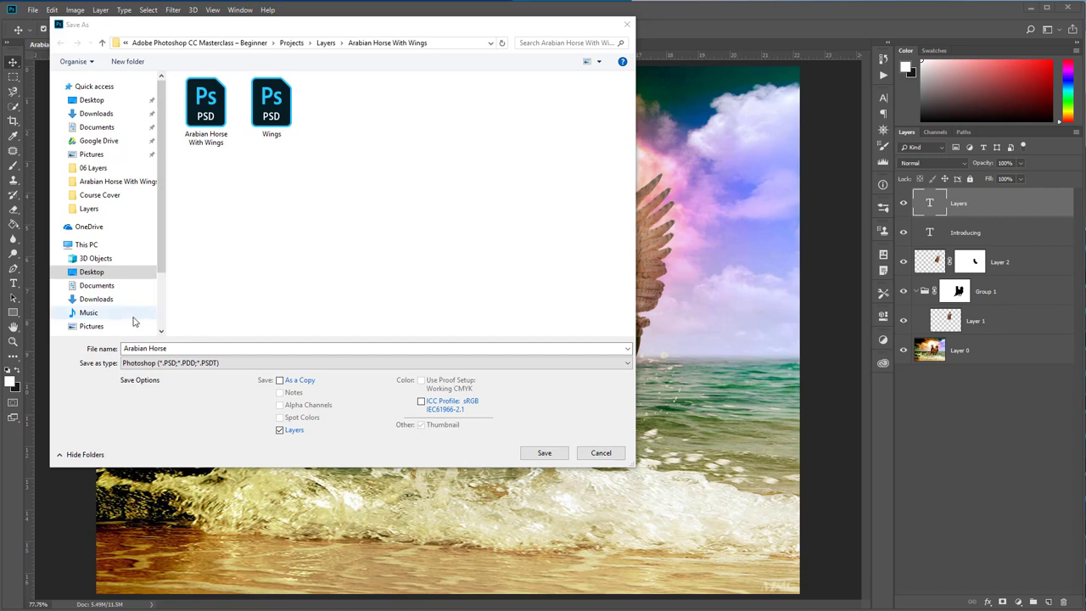
click(194, 353)
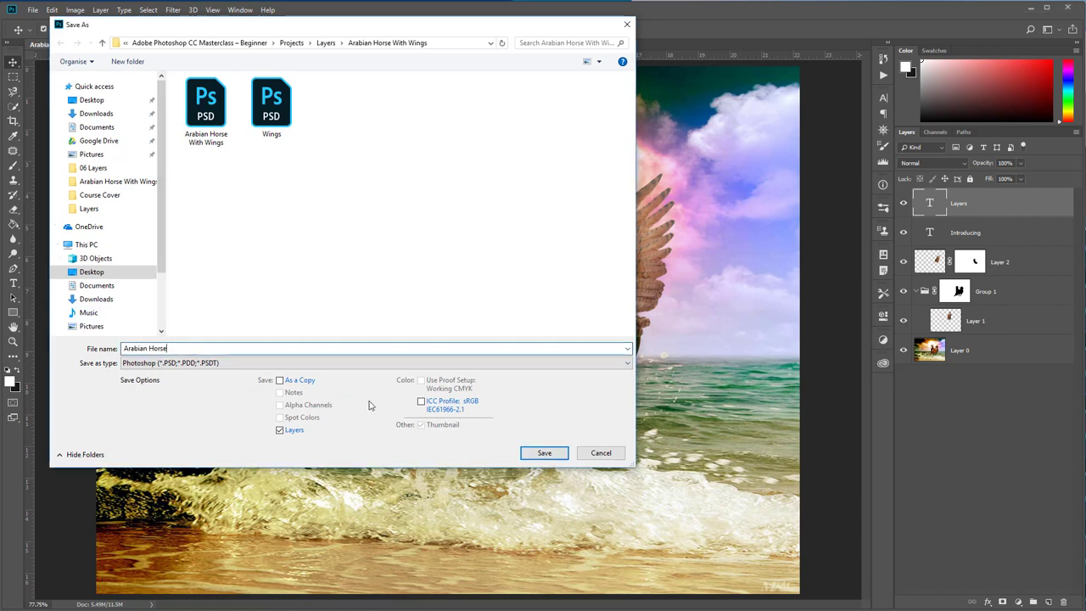
drag(170, 348, 82, 351)
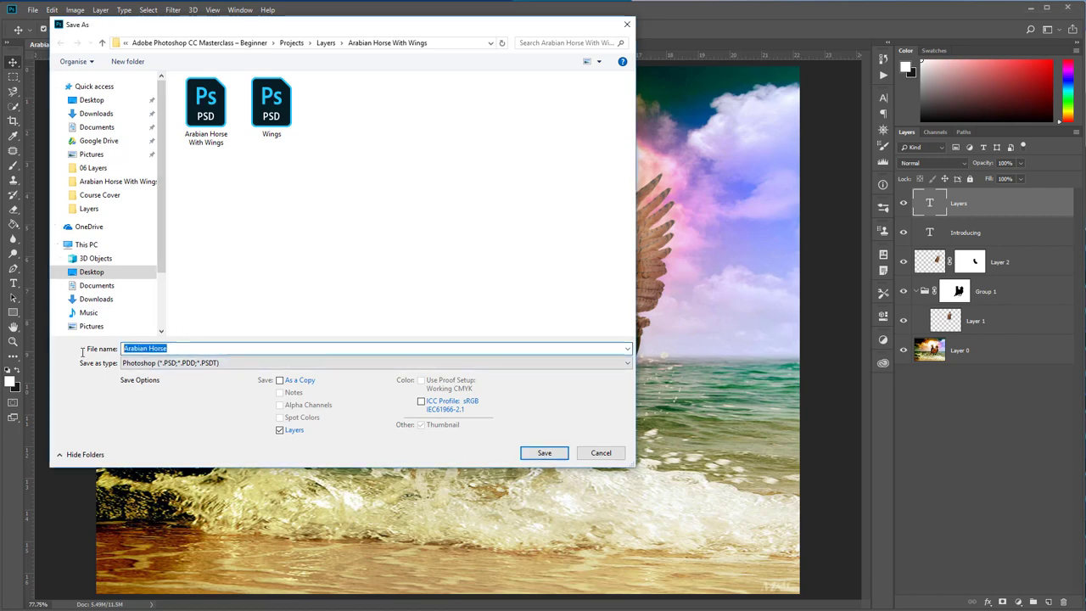
click(543, 452)
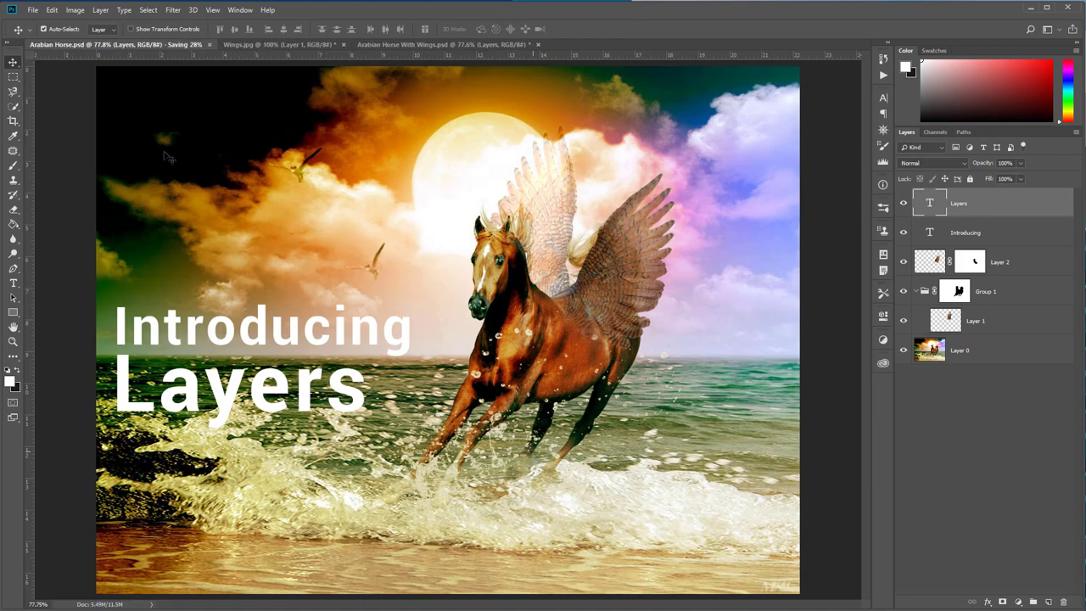
- Save a copy named 'Arabian Horse' as PNG, accepting the default PNG Format Options
click(33, 13)
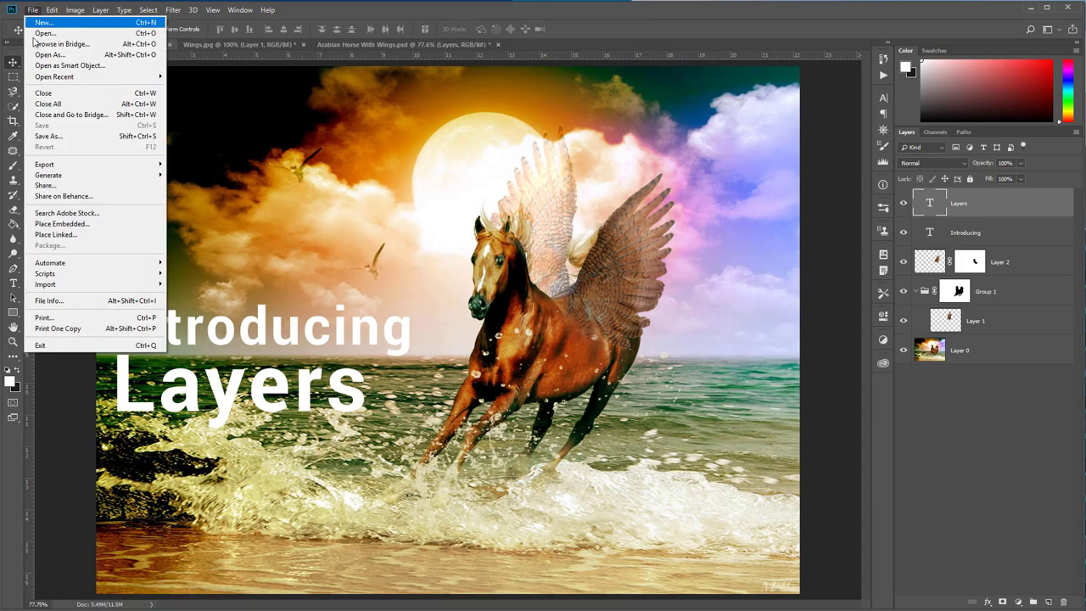
click(59, 134)
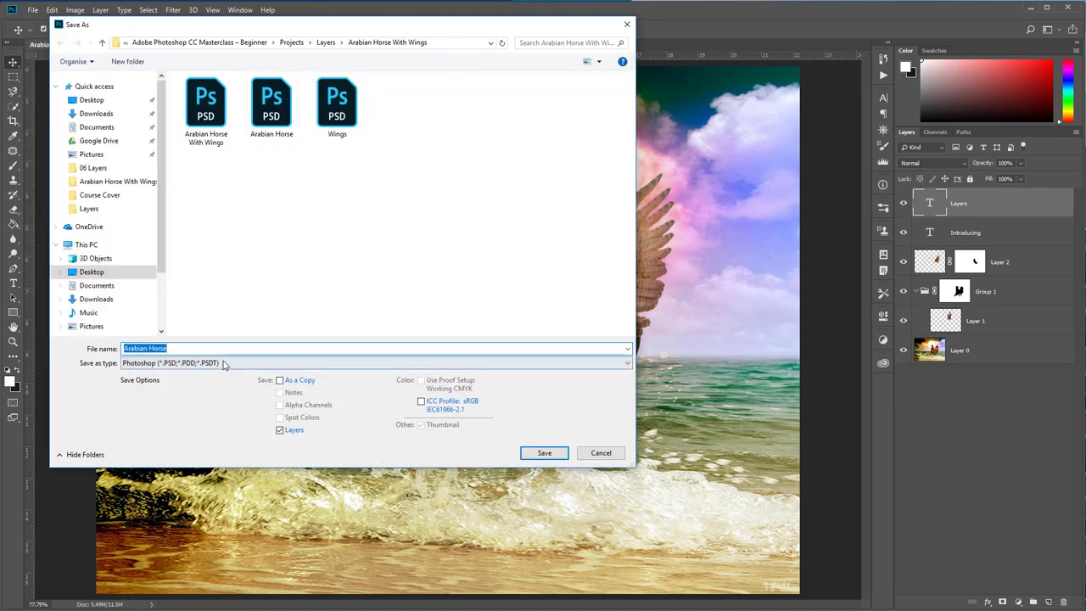
click(224, 364)
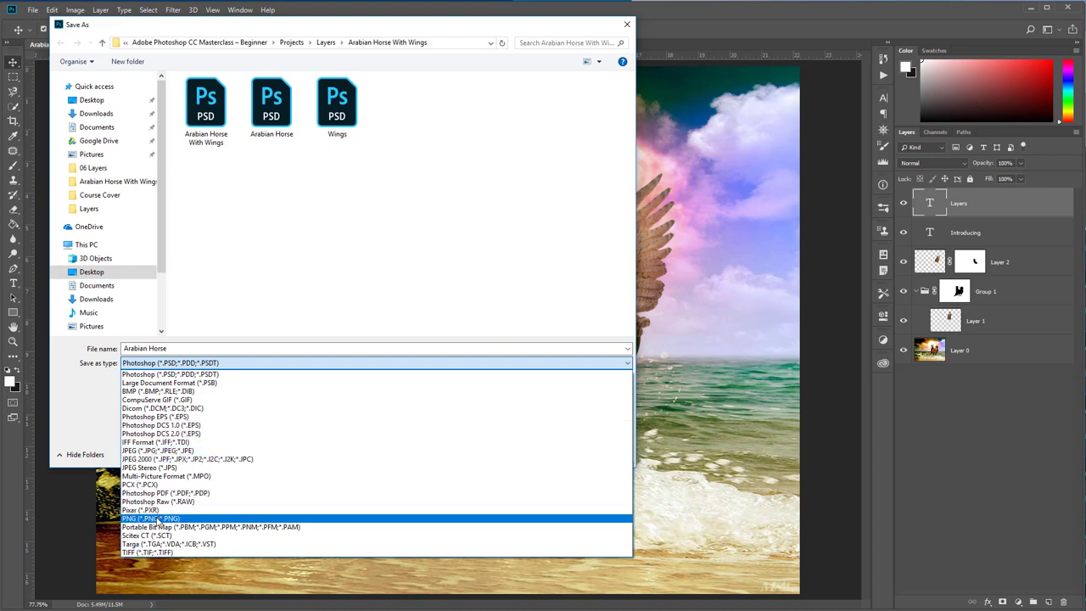
click(157, 518)
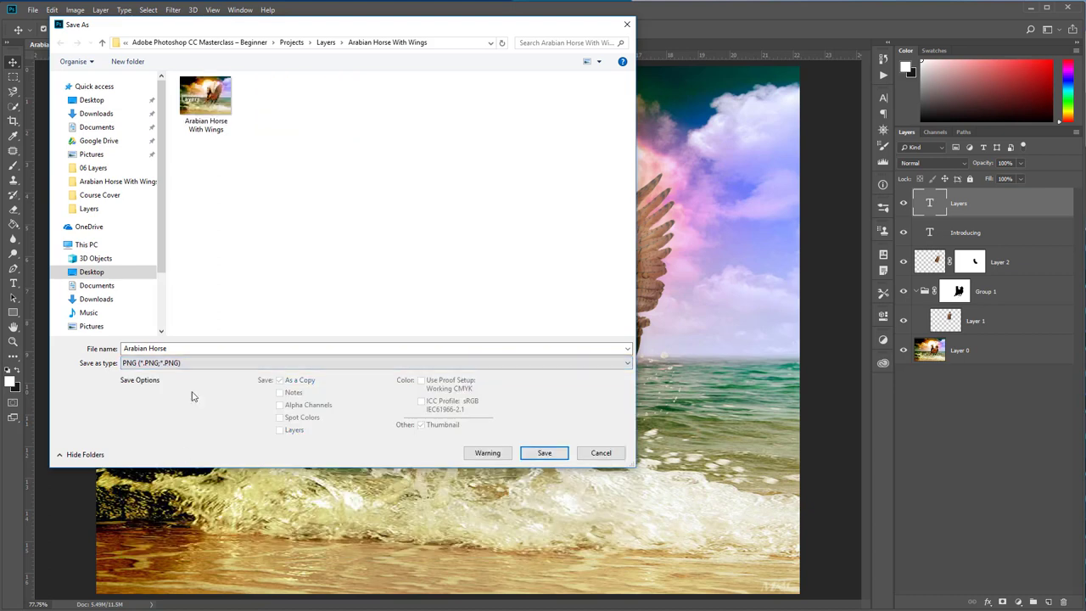
click(544, 453)
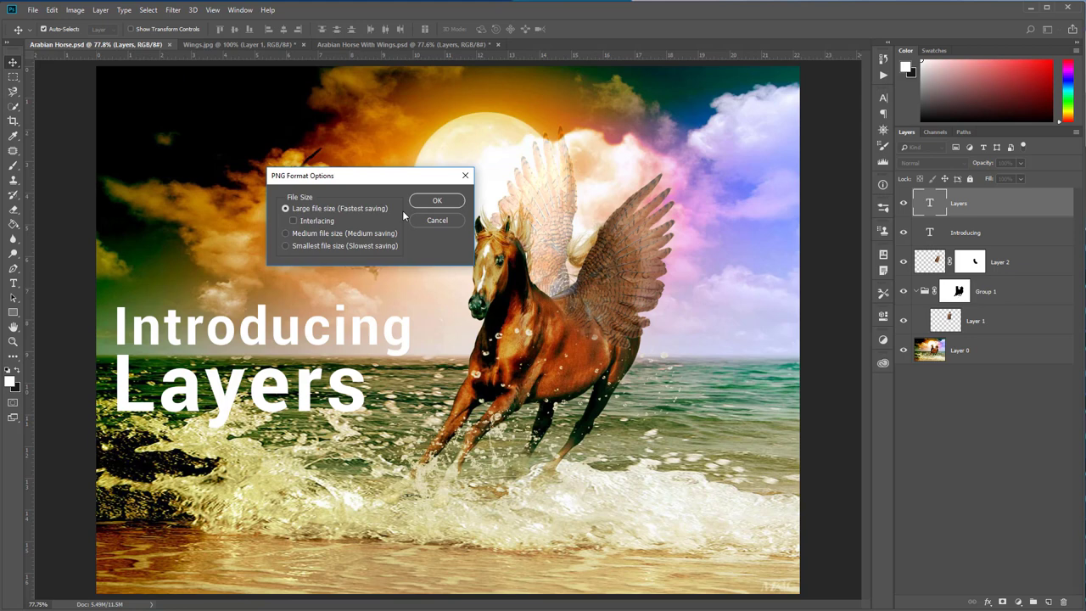
click(439, 200)
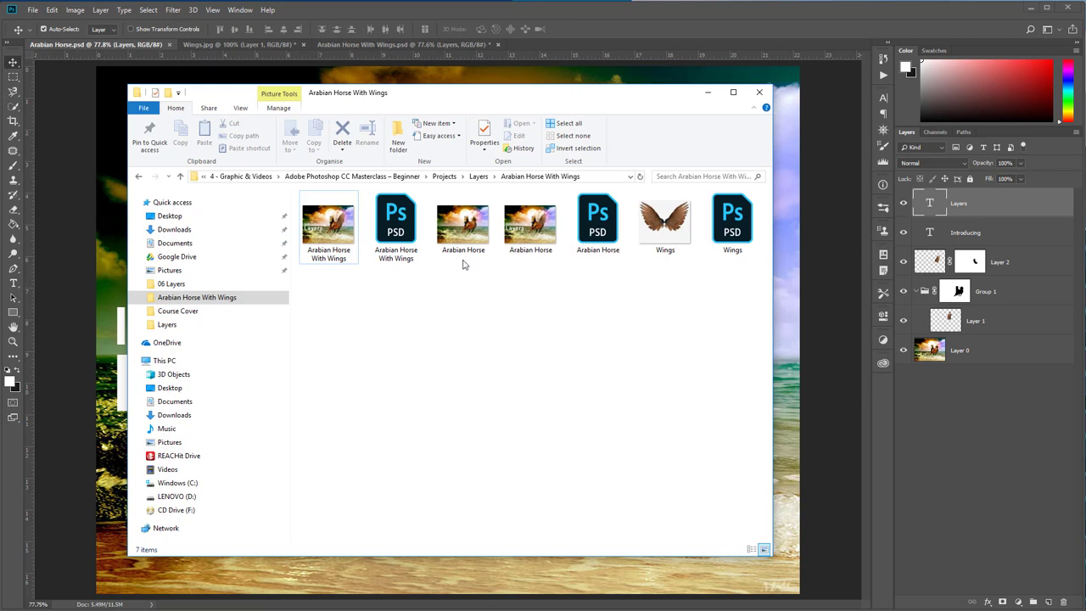
- Turn on File name extensions in the Explorer View settings to tell the Arabian Horse files apart
click(530, 227)
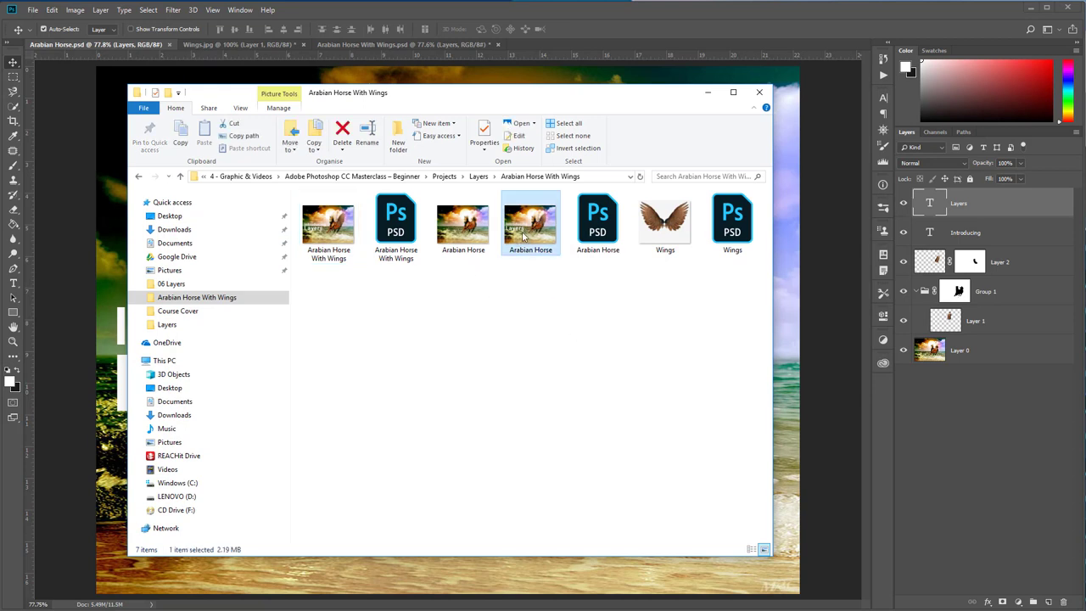
click(602, 223)
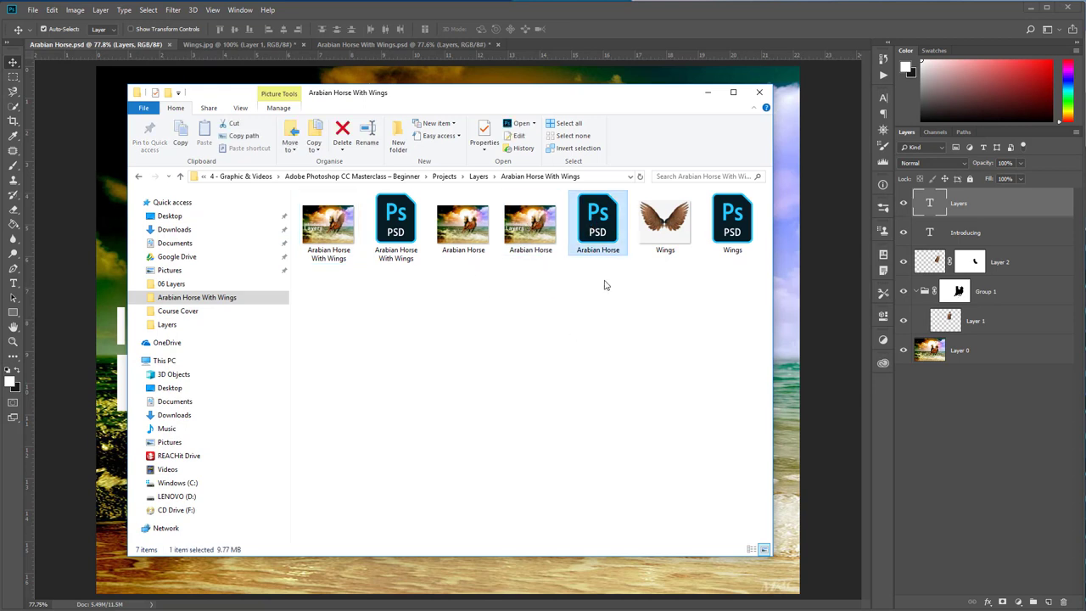
click(542, 230)
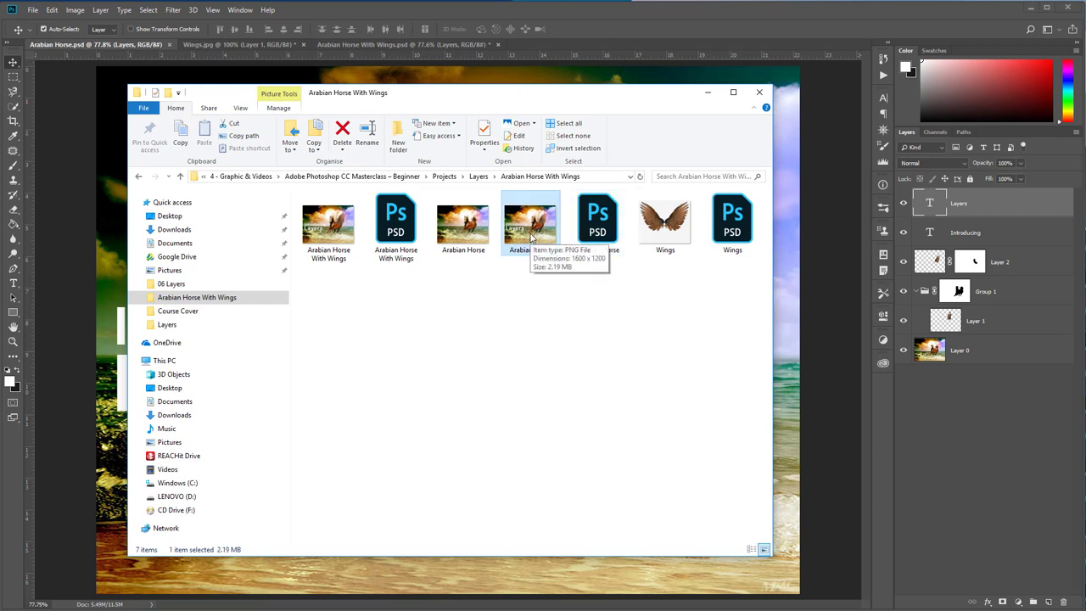
mouse_move(530, 225)
click(240, 108)
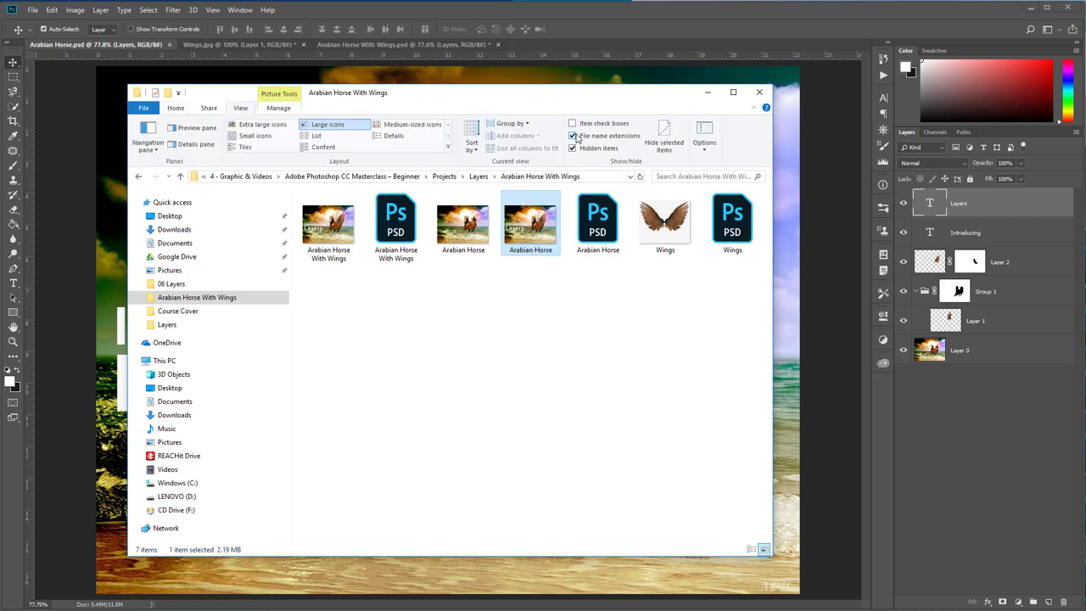
click(574, 136)
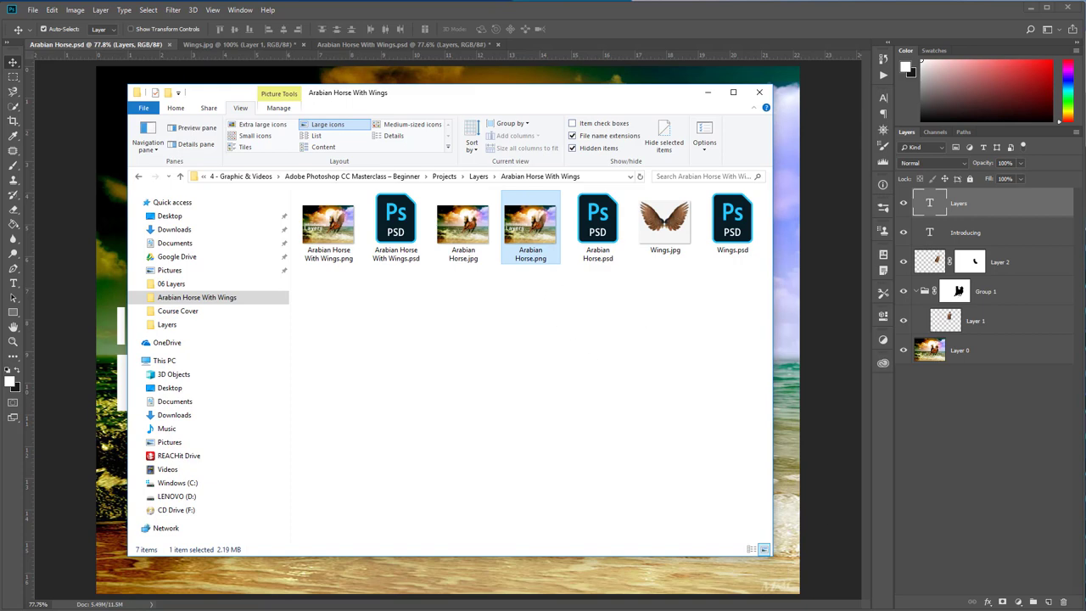
- Underline Arabian Horse.png with an on-screen annotation, then clear it and return to Photoshop
key(ctrl+2)
drag(536, 266, 681, 251)
key(Escape)
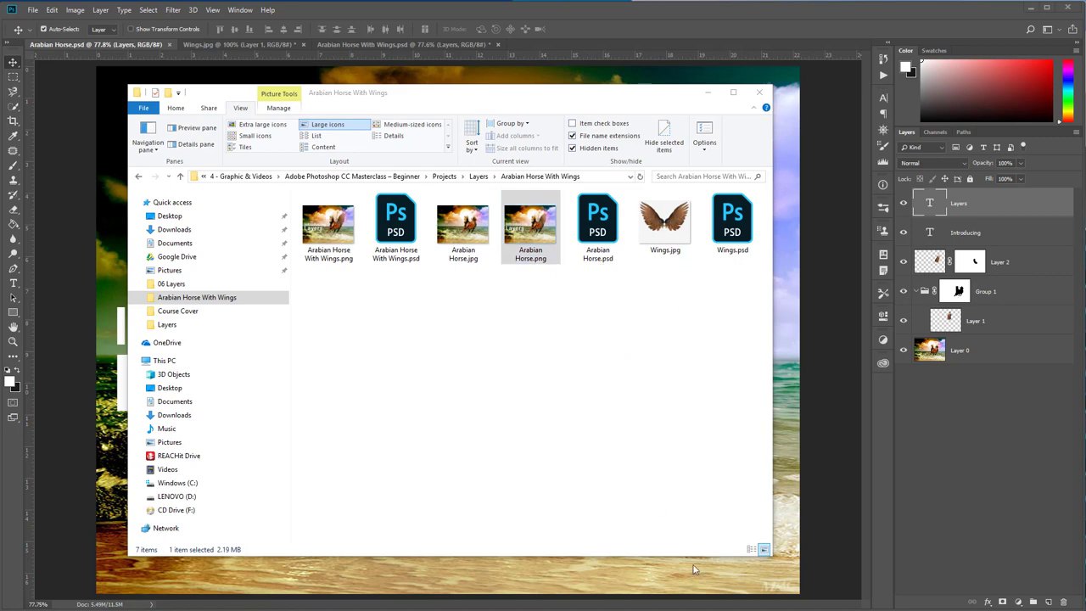
click(31, 10)
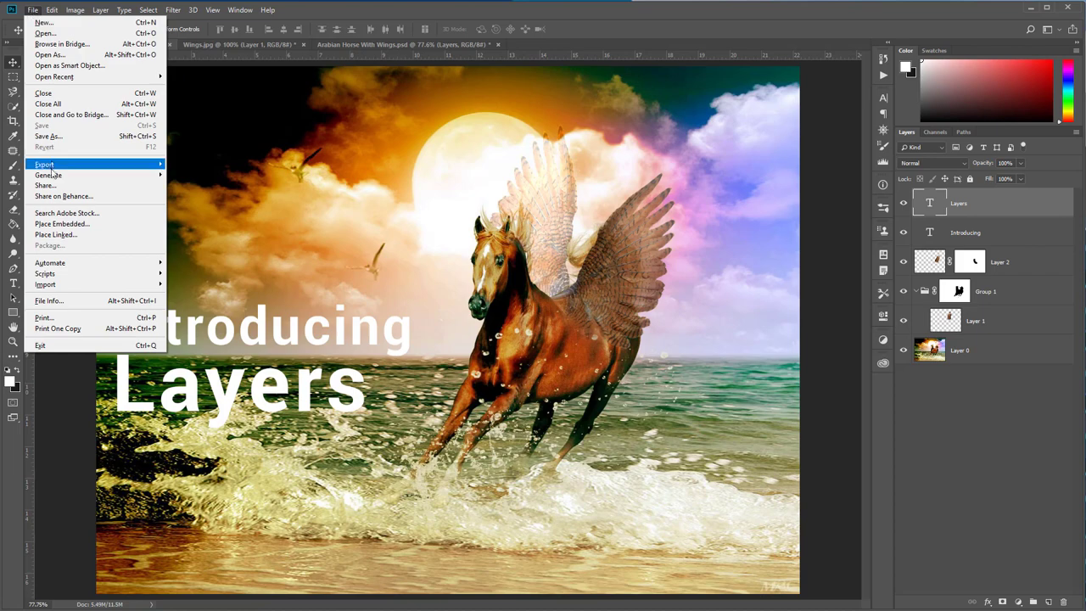
- Save a JPEG copy renamed 'Arabian Horse1.jpg' instead of replacing Arabian Horse.jpg
click(51, 135)
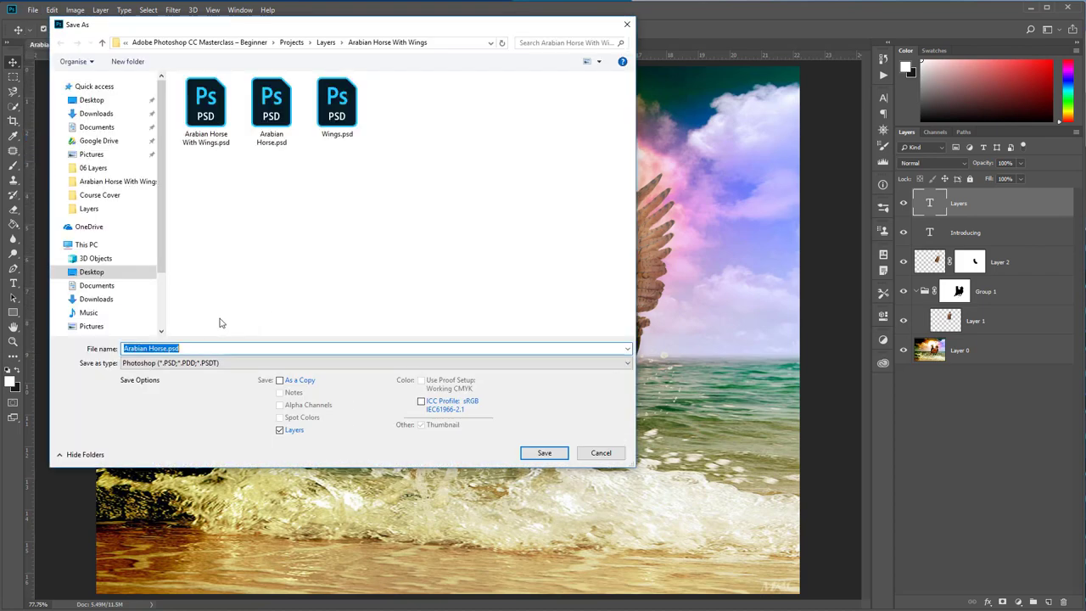
click(195, 363)
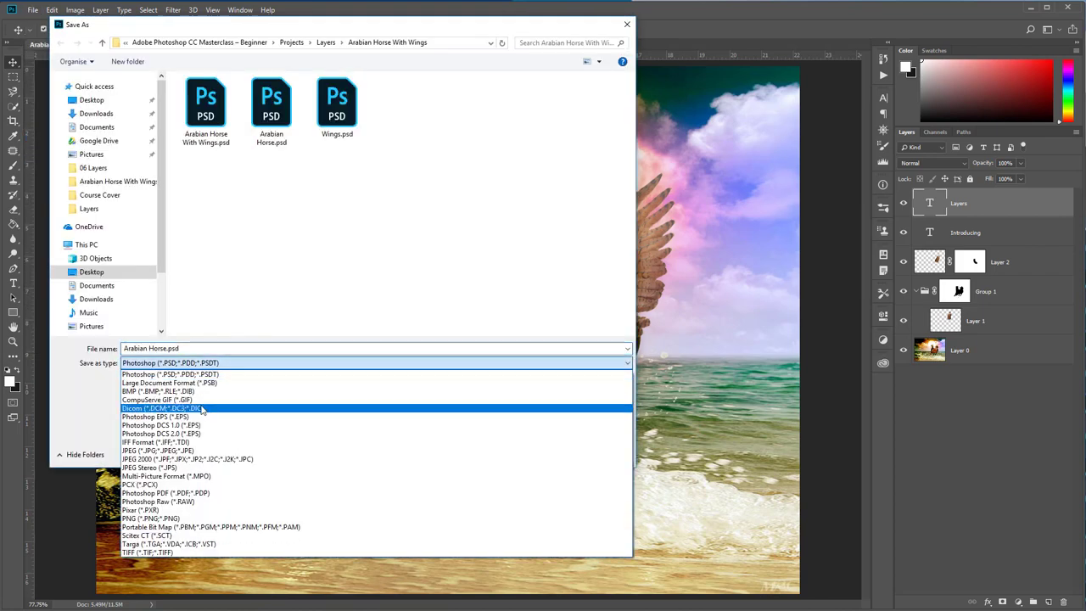
click(193, 451)
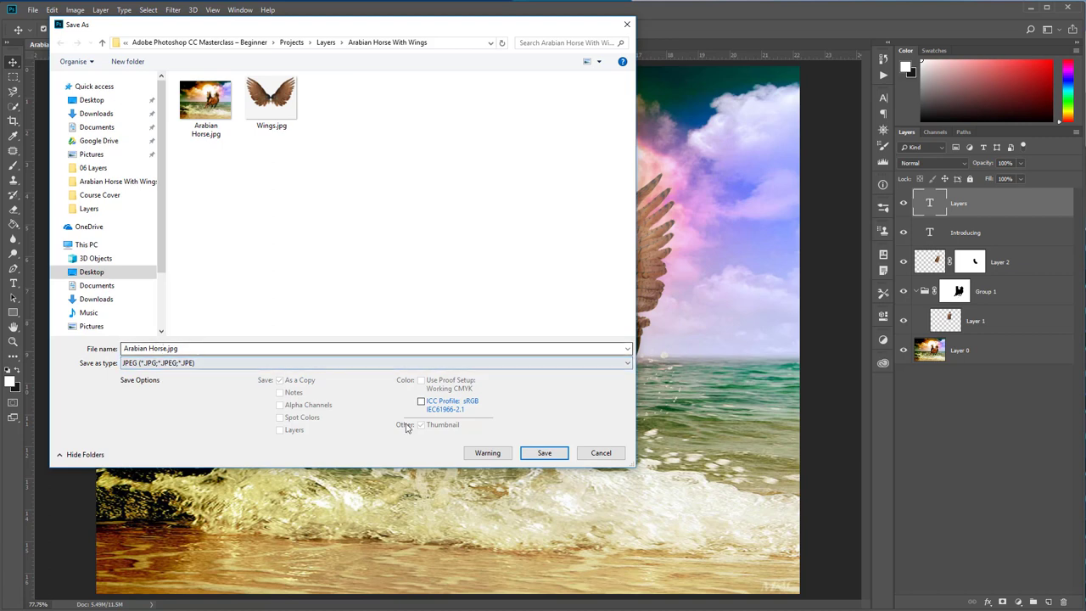
click(546, 455)
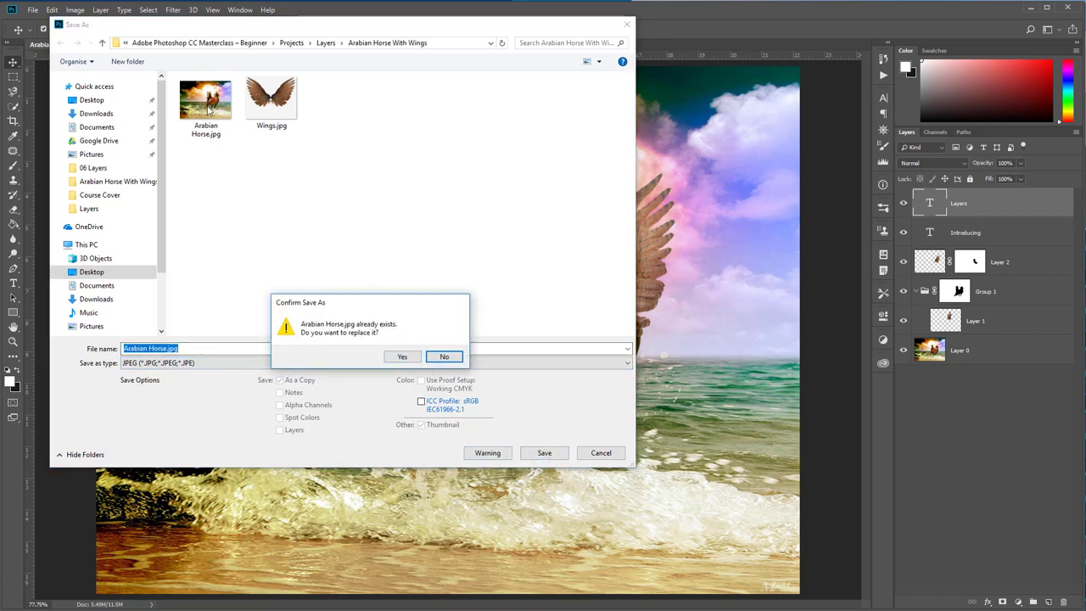
click(444, 356)
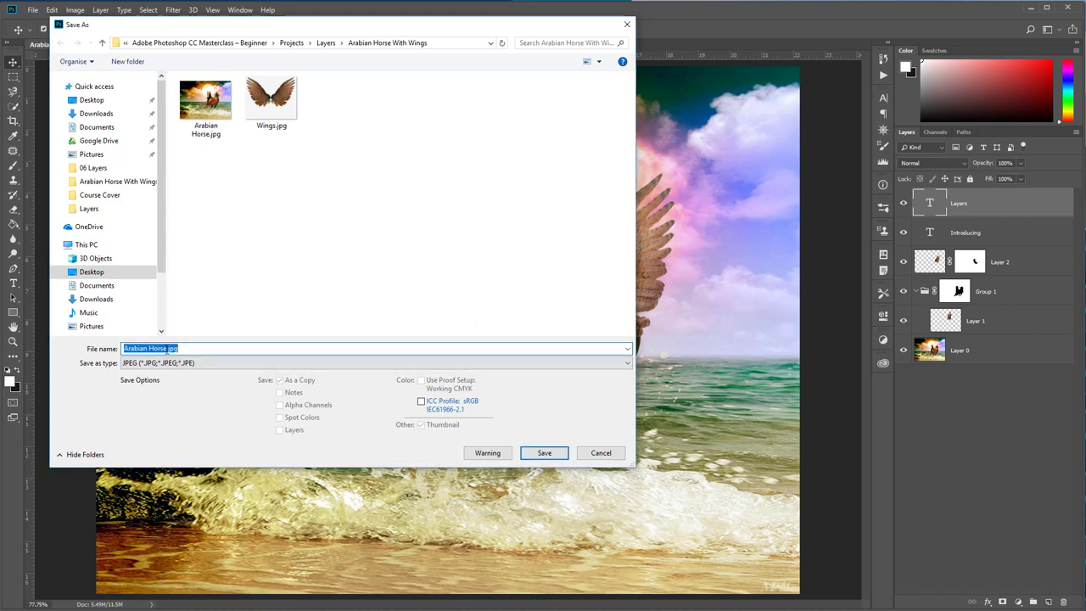
click(167, 347)
text(1)
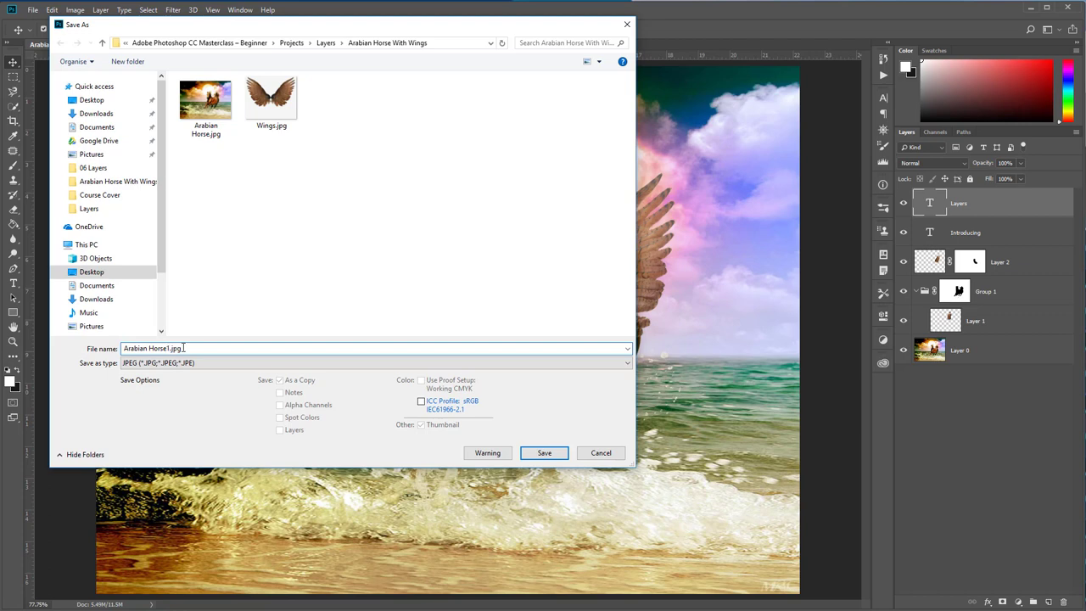
click(543, 453)
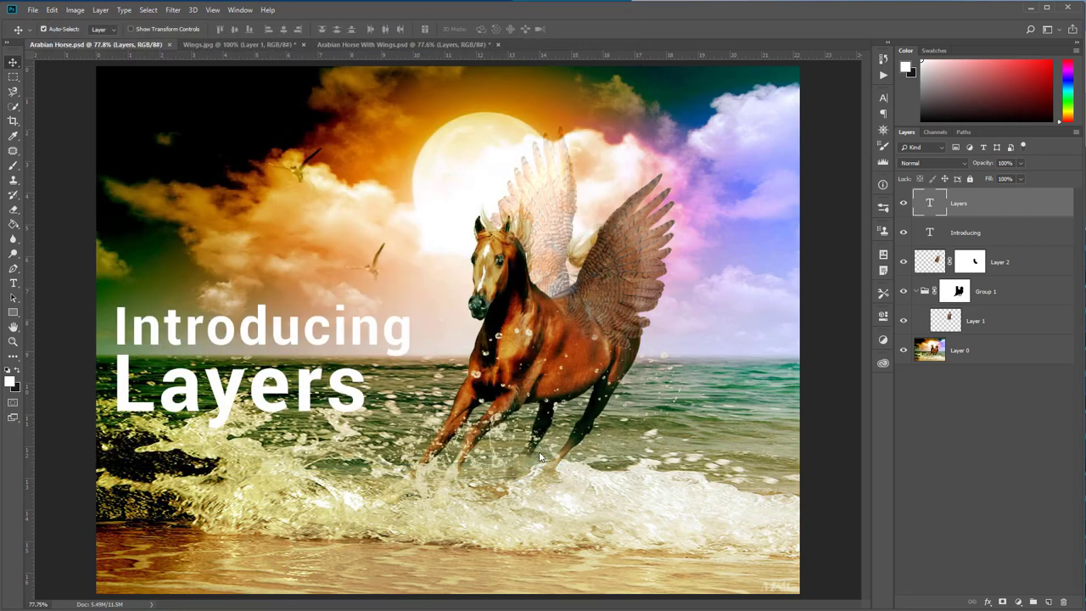
- Adjust the JPEG Options quality slider and confirm to finish saving the JPEG
drag(127, 146, 274, 142)
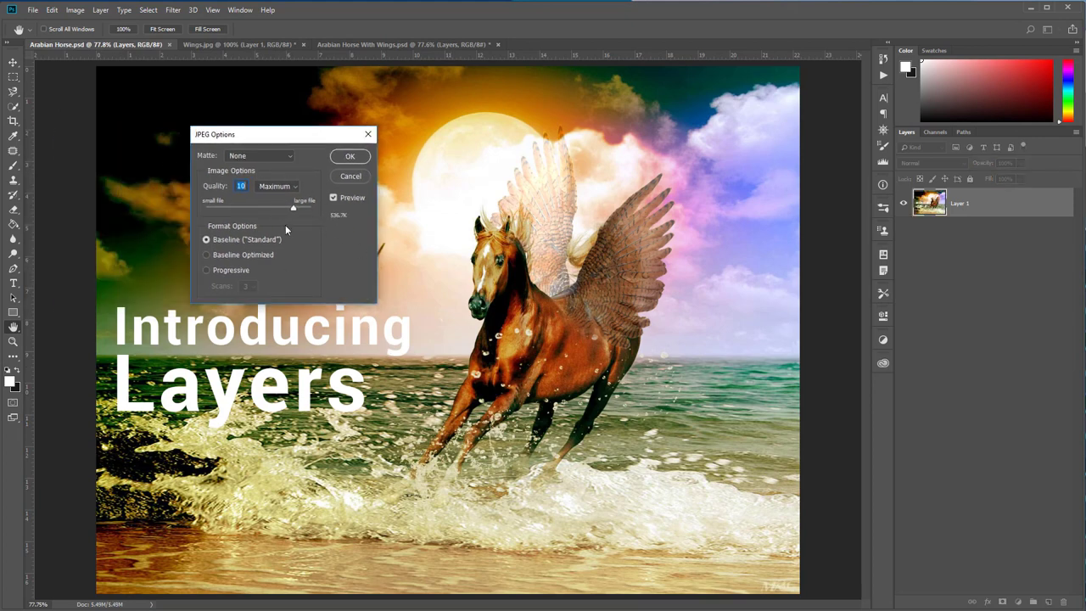
drag(297, 210, 337, 208)
drag(312, 208, 233, 212)
click(355, 158)
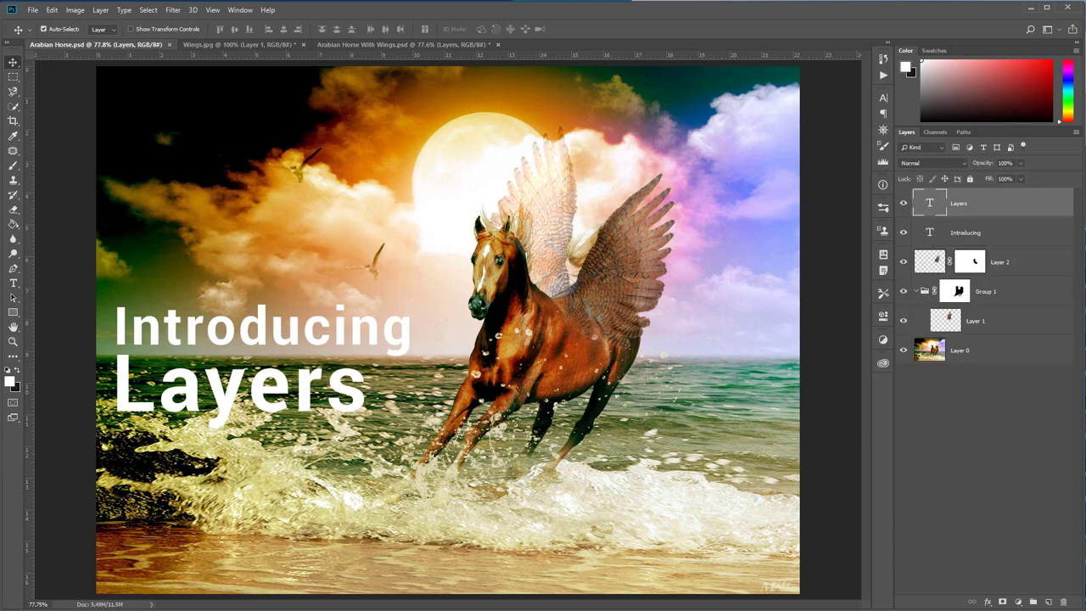
key(alt+Tab)
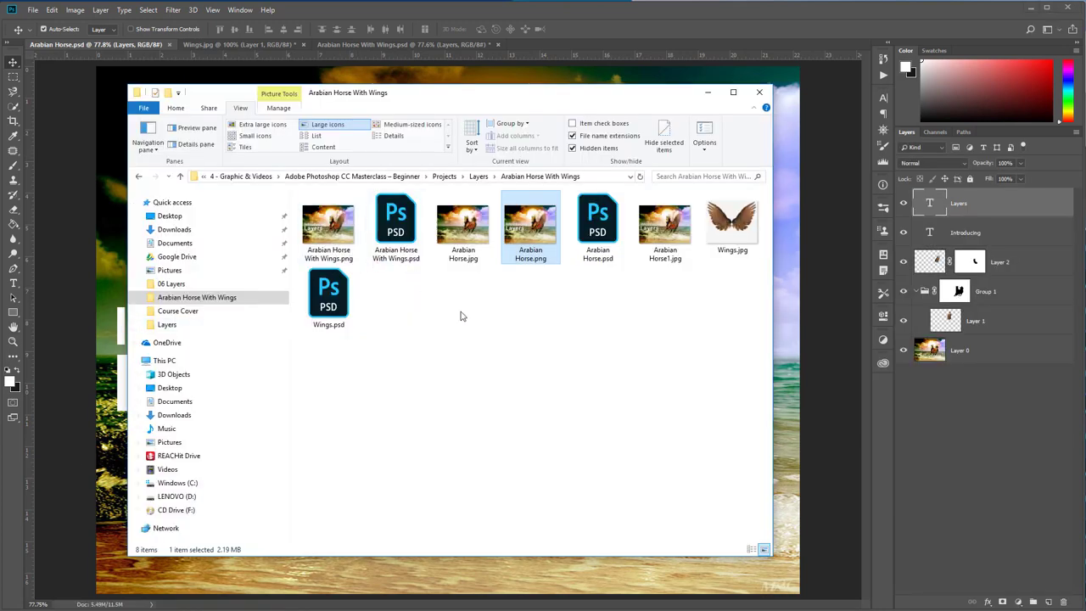
click(654, 252)
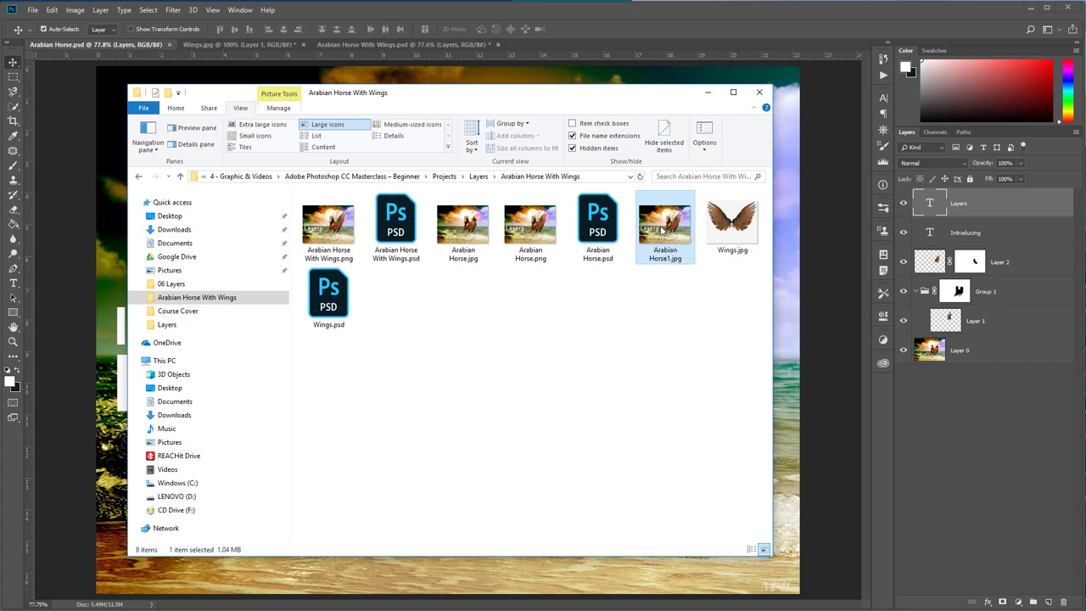
click(598, 238)
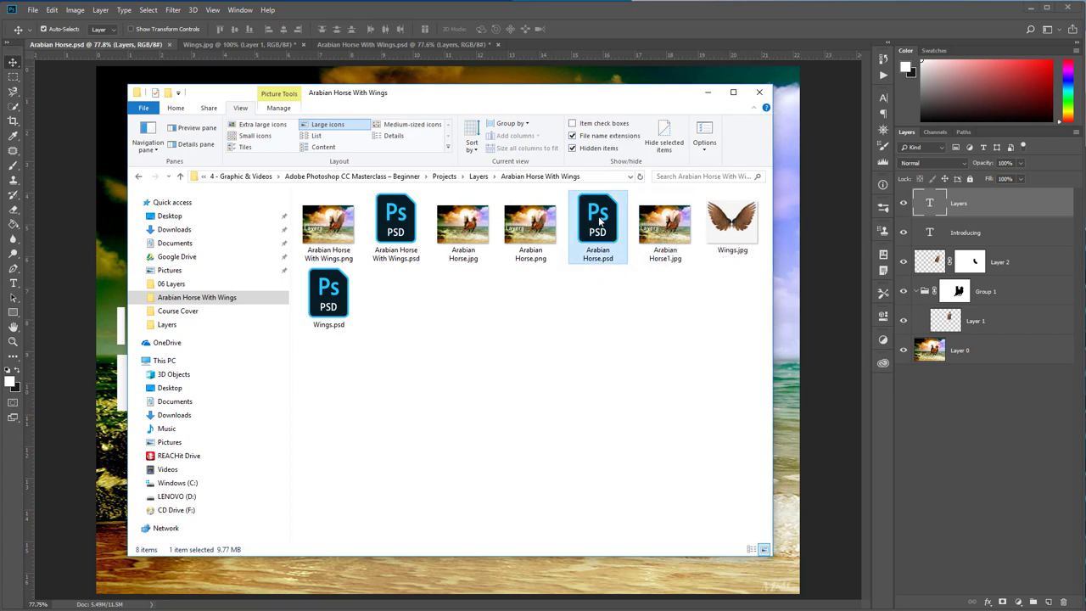
double_click(602, 225)
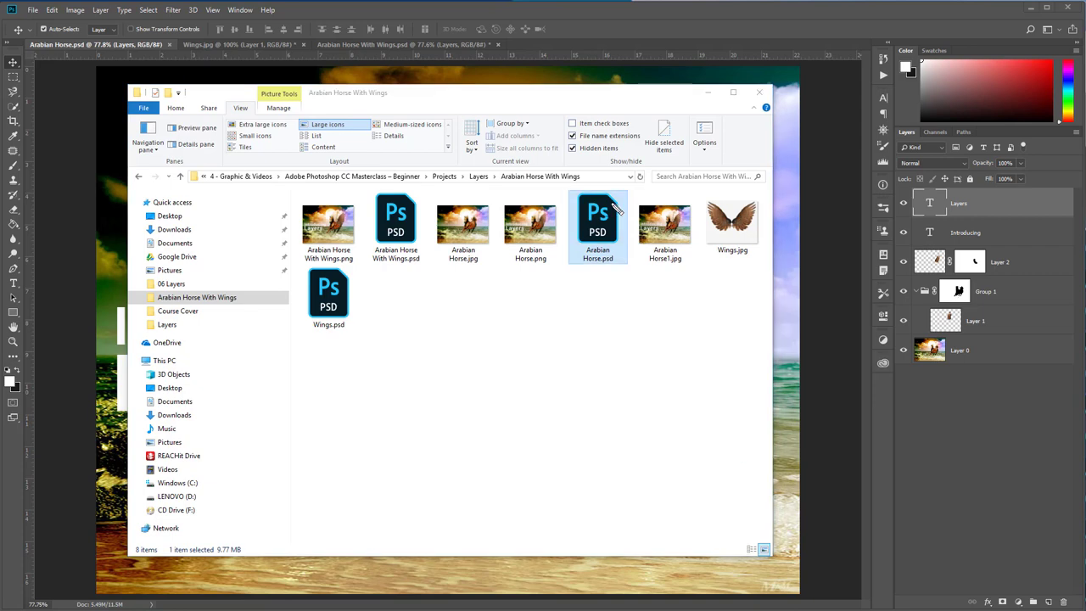
drag(603, 193, 595, 290)
drag(666, 222, 683, 218)
drag(516, 216, 550, 197)
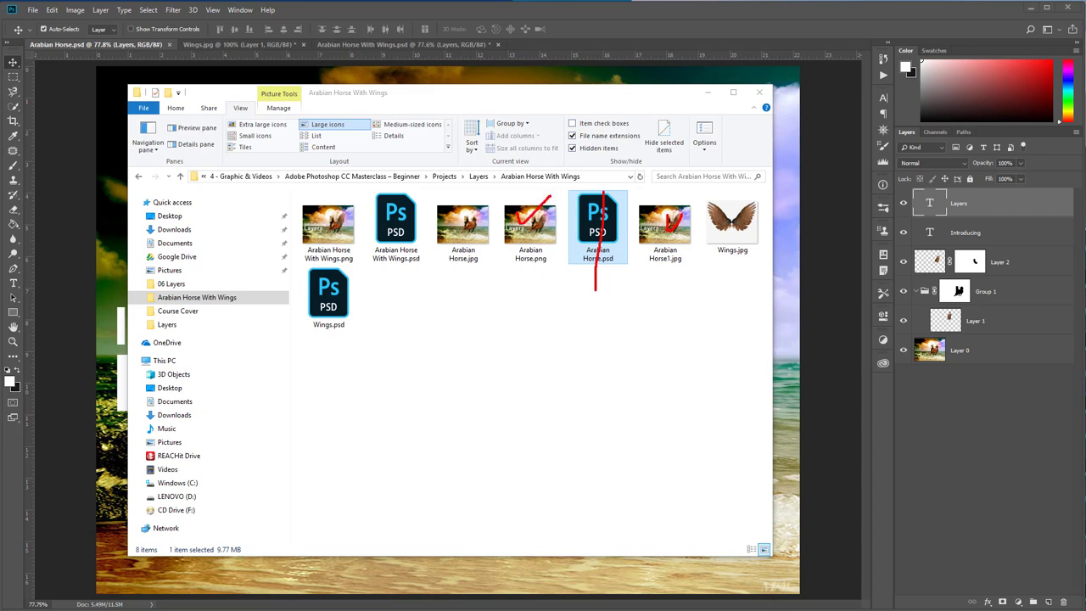
key(Escape)
click(672, 222)
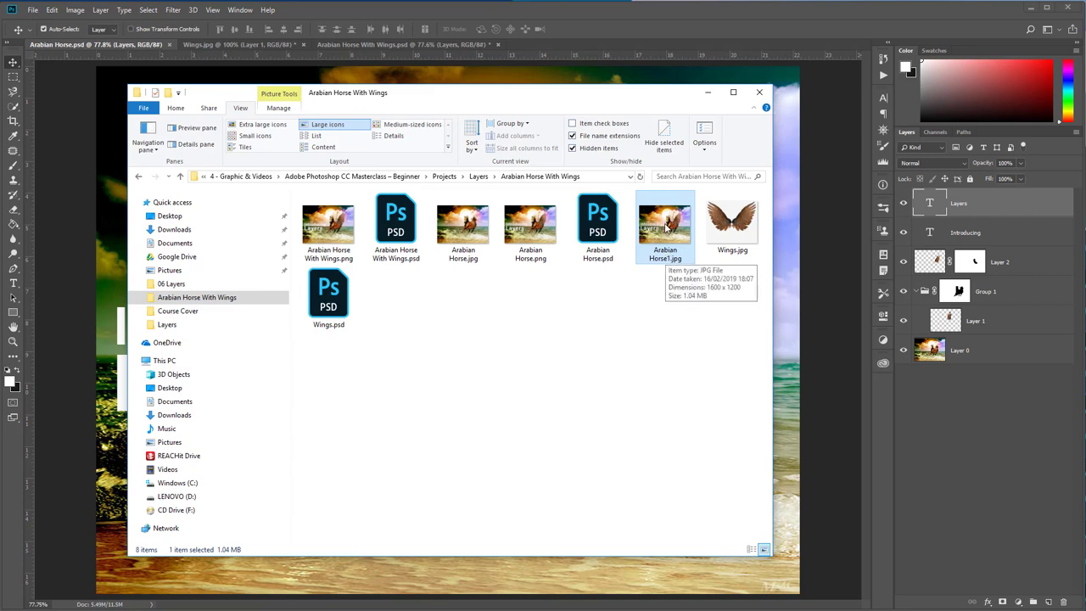
click(73, 285)
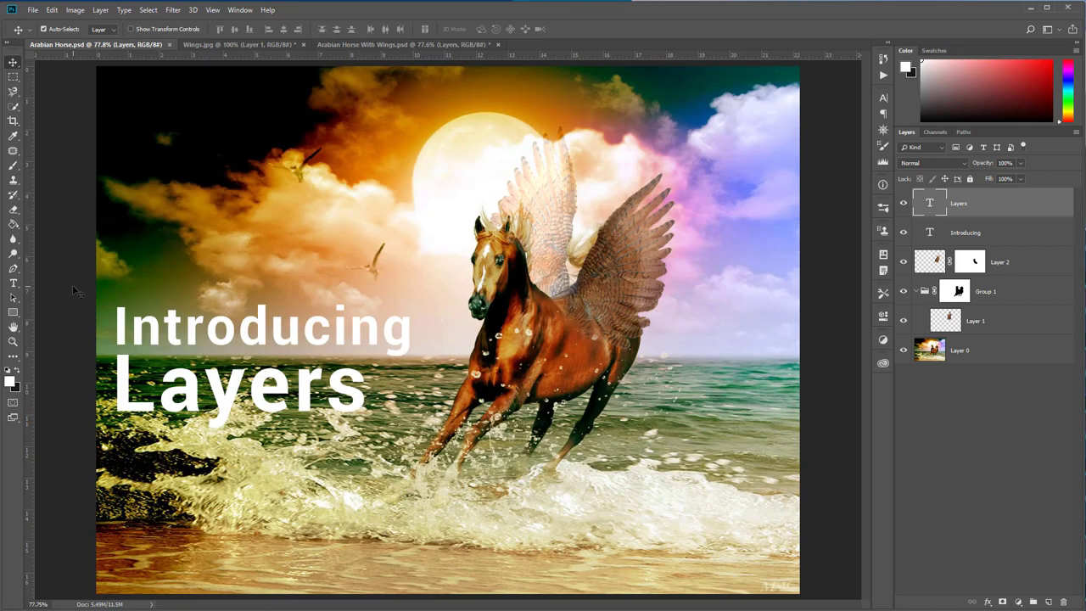
click(13, 341)
right_click(190, 254)
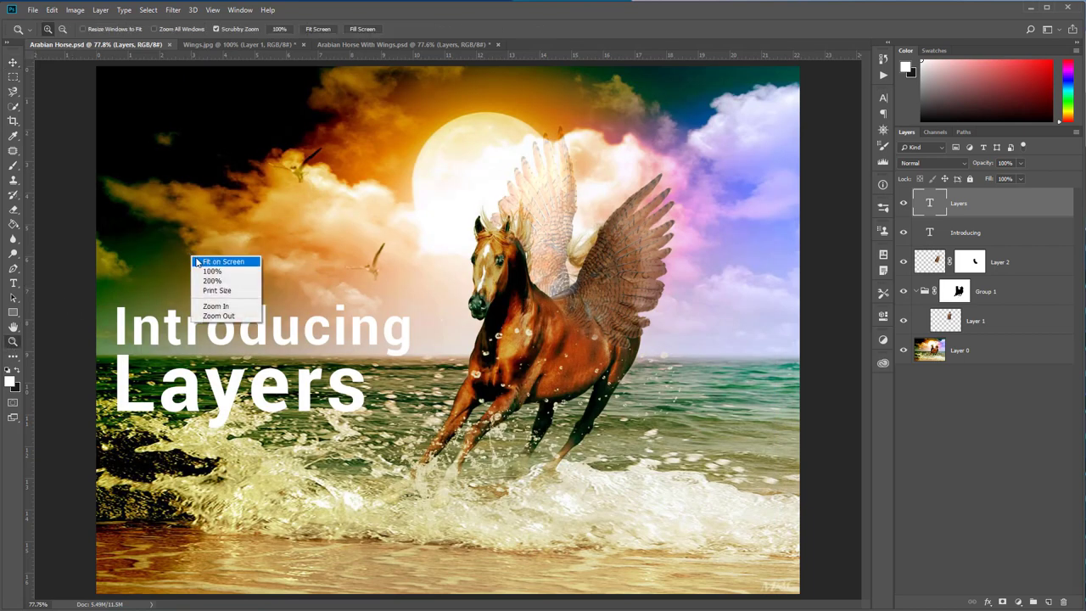
click(197, 258)
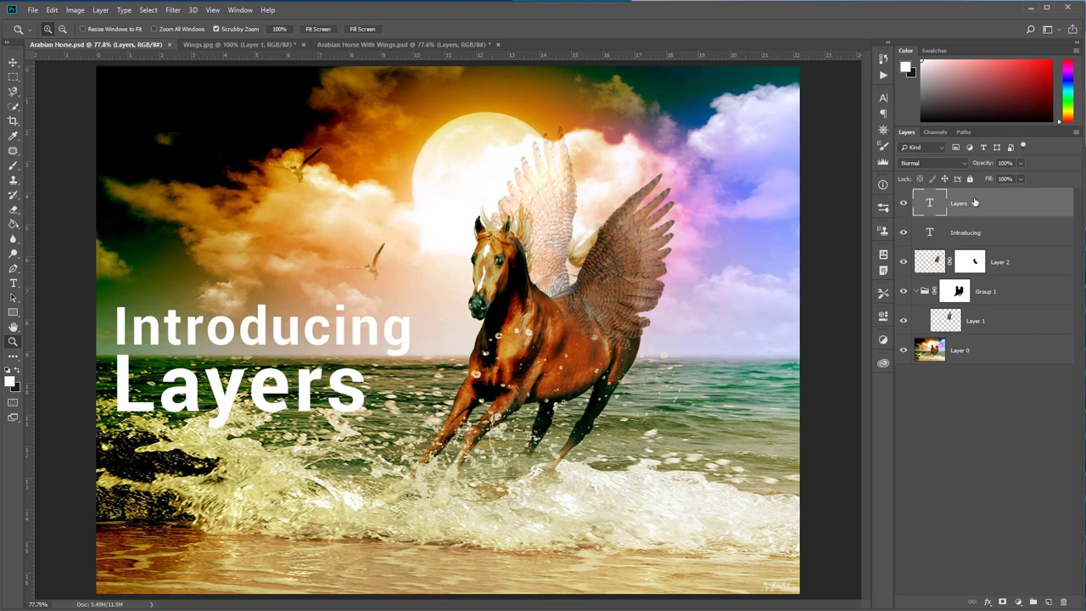
click(903, 232)
click(902, 205)
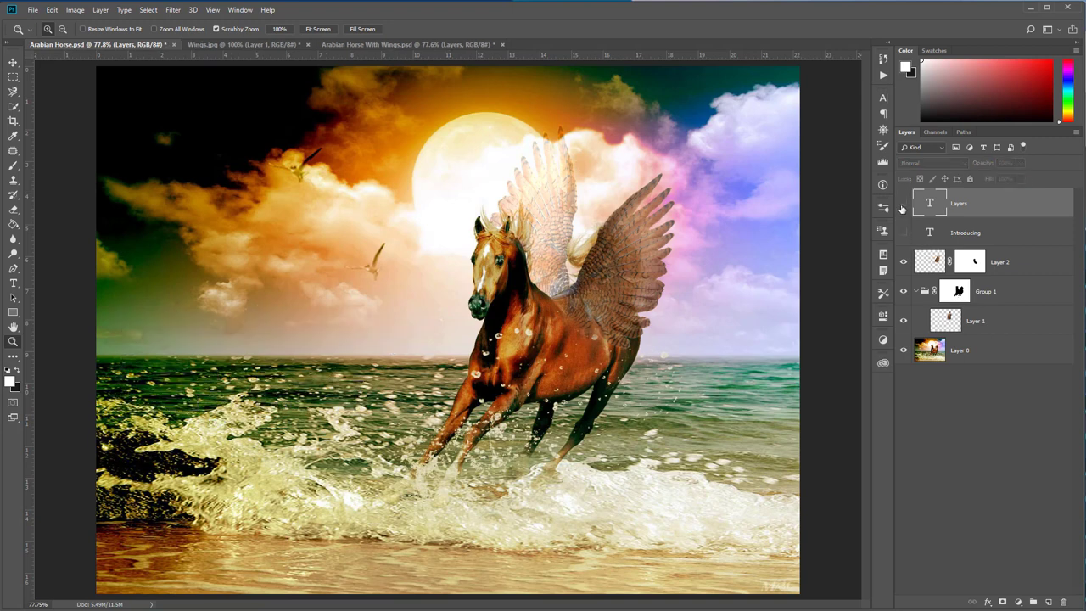
click(903, 204)
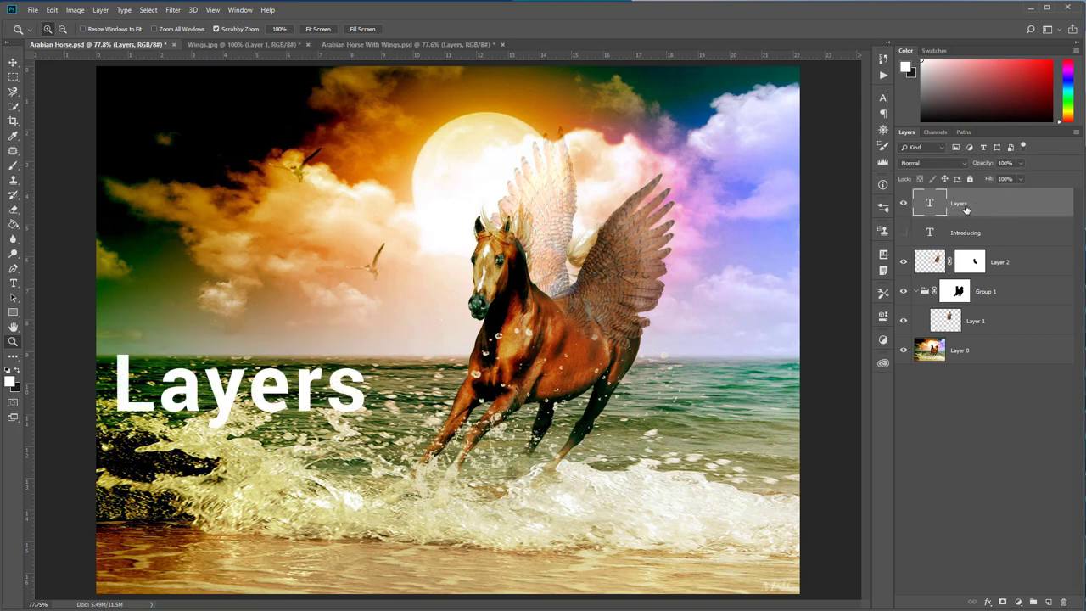
click(904, 232)
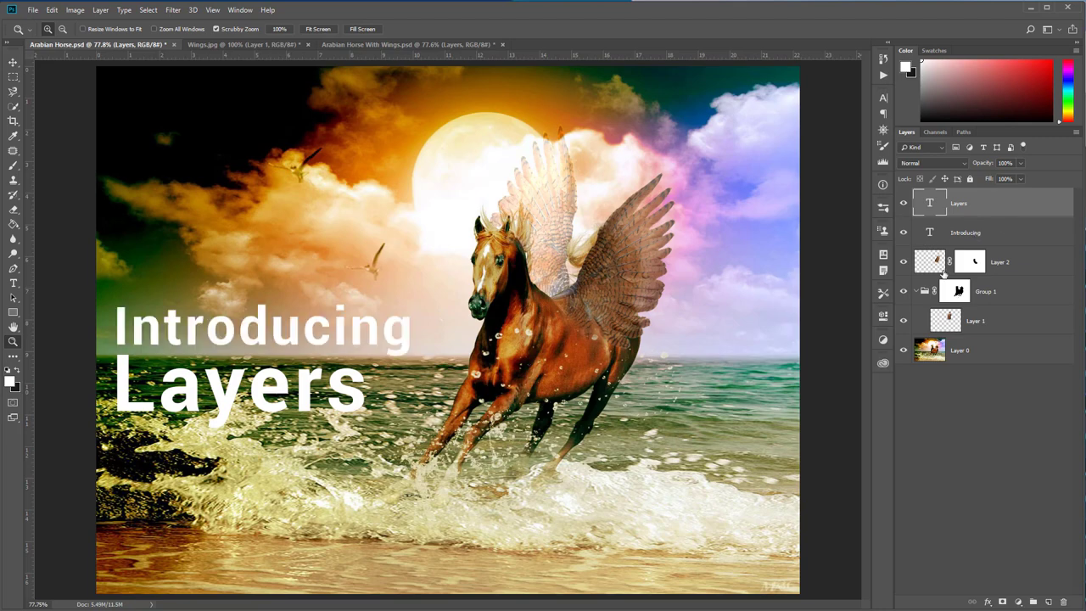
click(975, 234)
click(903, 263)
click(903, 291)
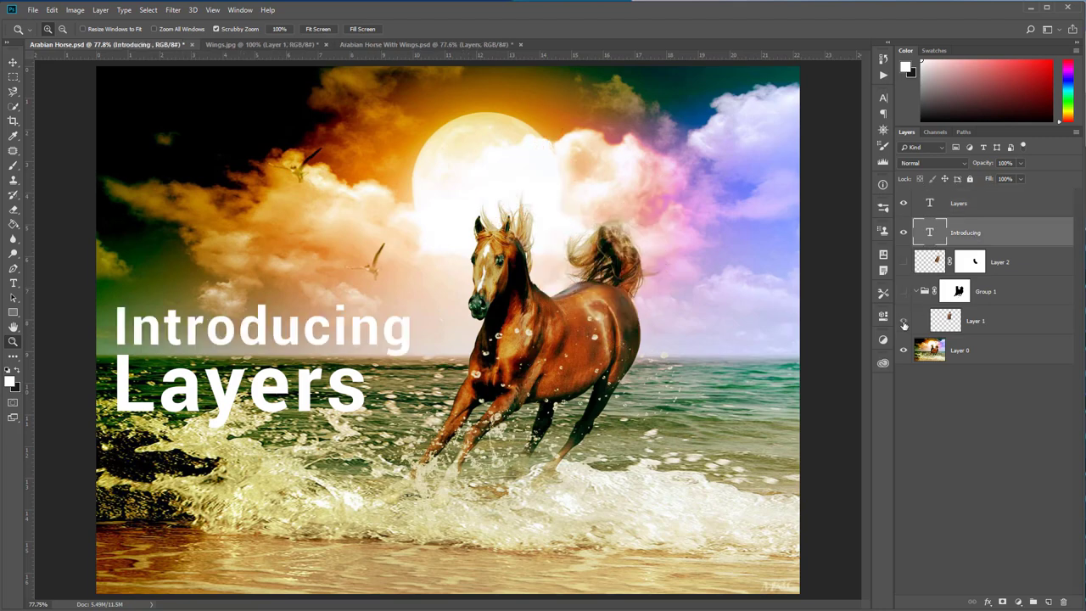
click(903, 350)
click(903, 349)
click(904, 262)
click(903, 291)
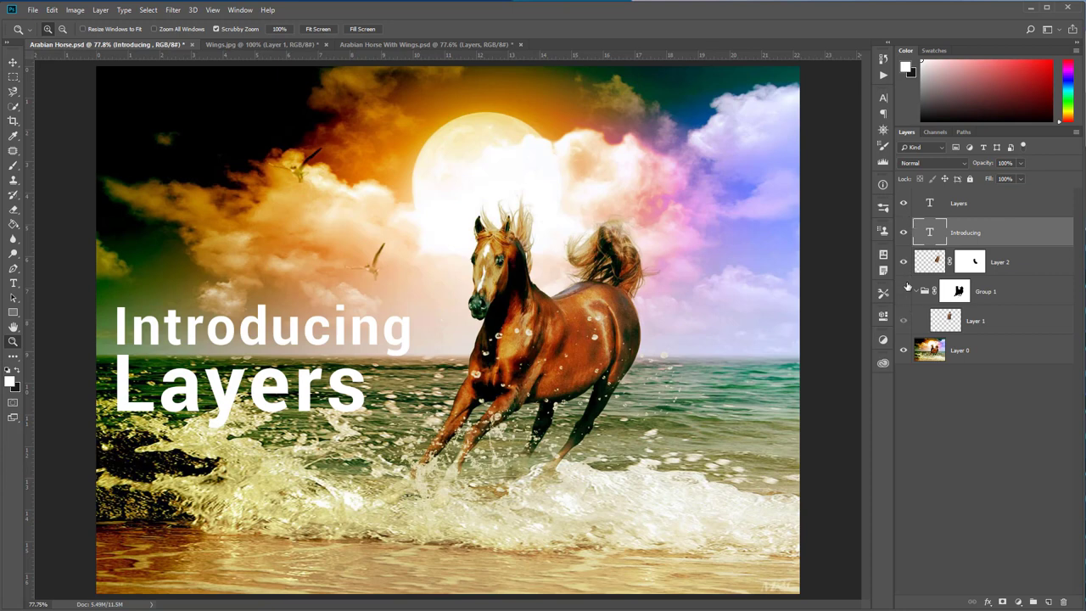